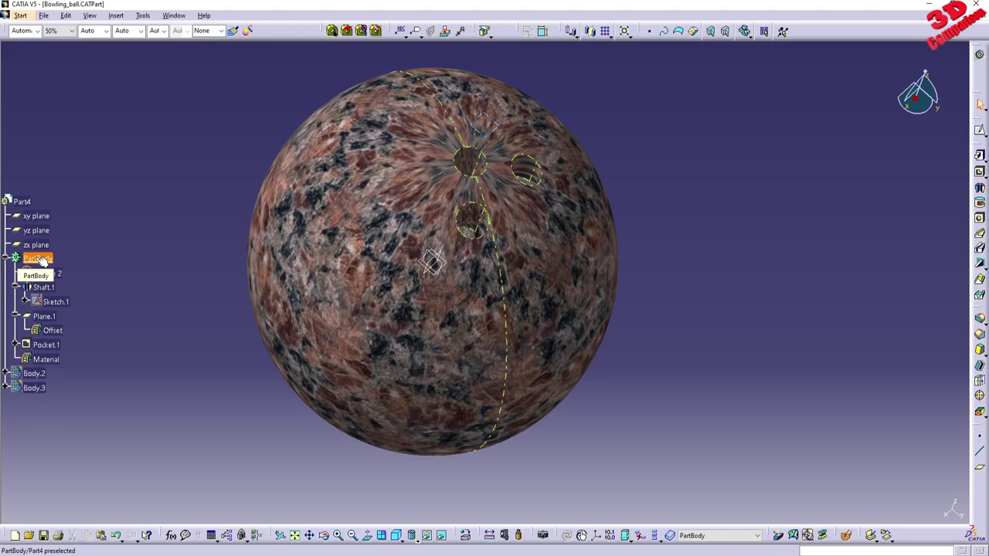
Step: Inspect the 70 mm deep finger-hole pocket definition in the main body and close it without changes
double_click(45, 344)
middle_click_drag(473, 224, 506, 137)
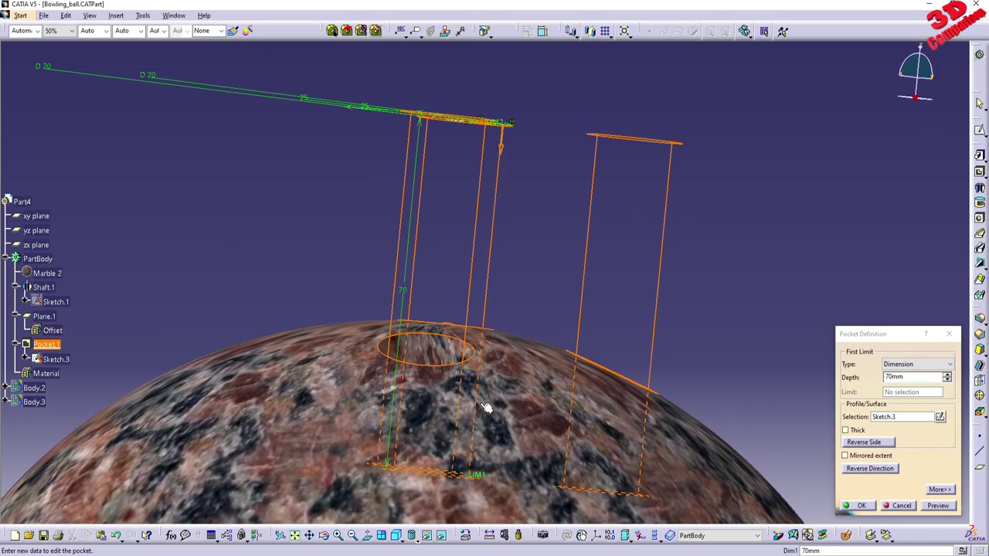
middle_click_drag(541, 330, 541, 293)
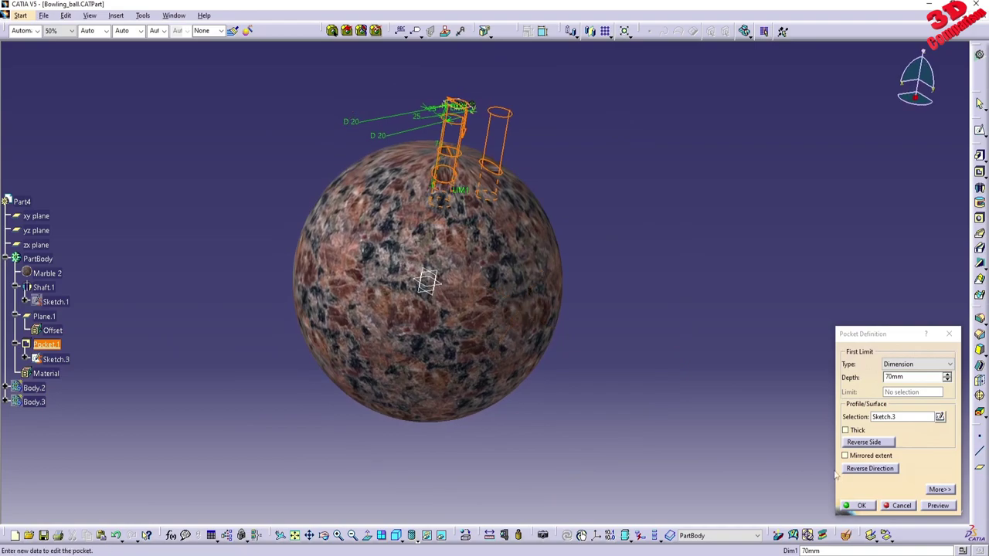
left_click(896, 506)
Step: Examine the inside of the main body's solid ball and finger holes with a dynamic section
left_click(847, 536)
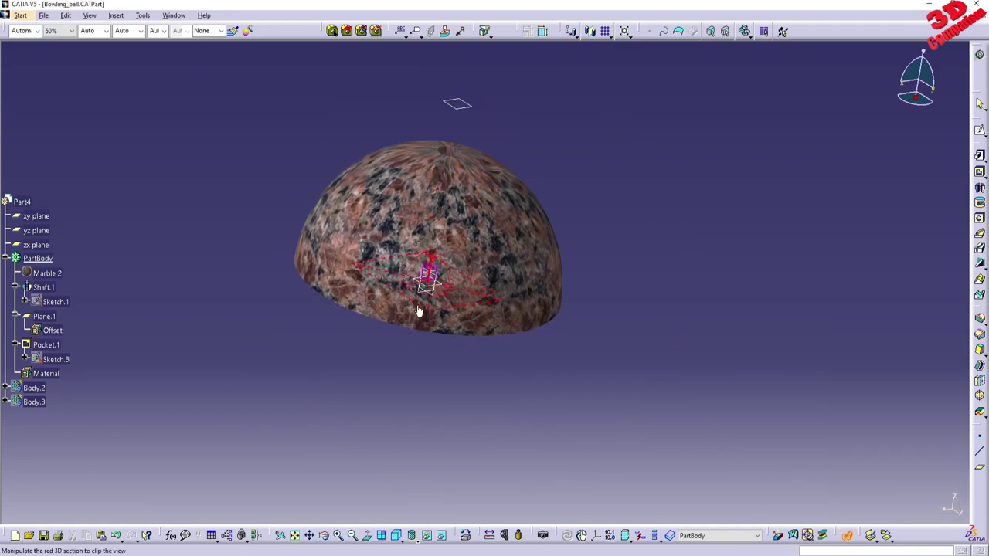
middle_click_drag(425, 278, 477, 325)
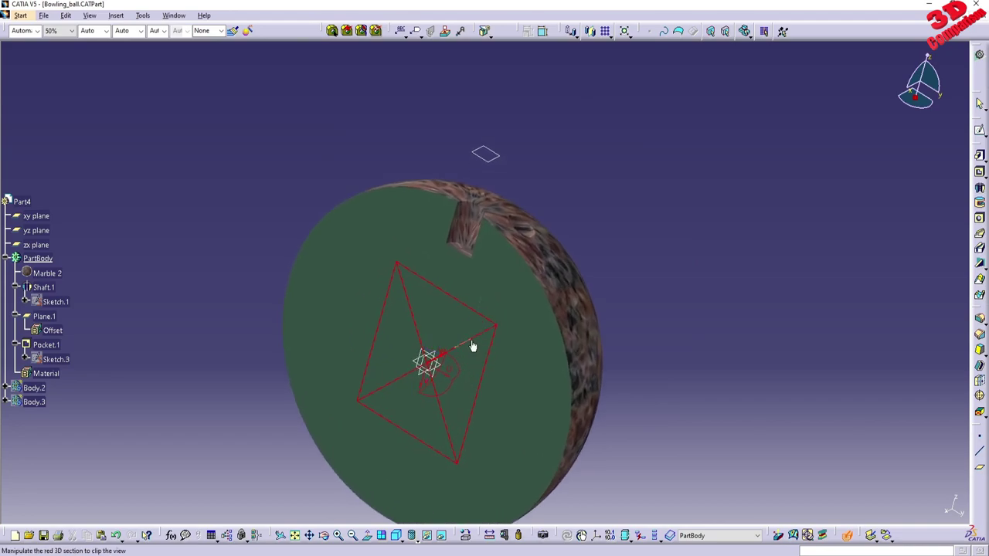
mouse_move(475, 341)
left_mouse_down()
mouse_move(494, 332)
mouse_move(451, 348)
mouse_move(492, 335)
left_mouse_up()
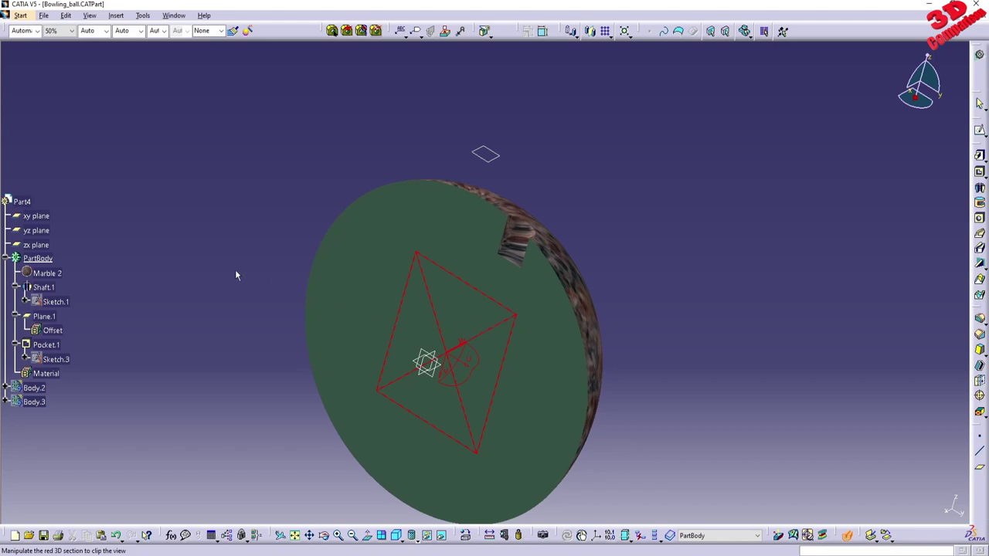
key("Escape")
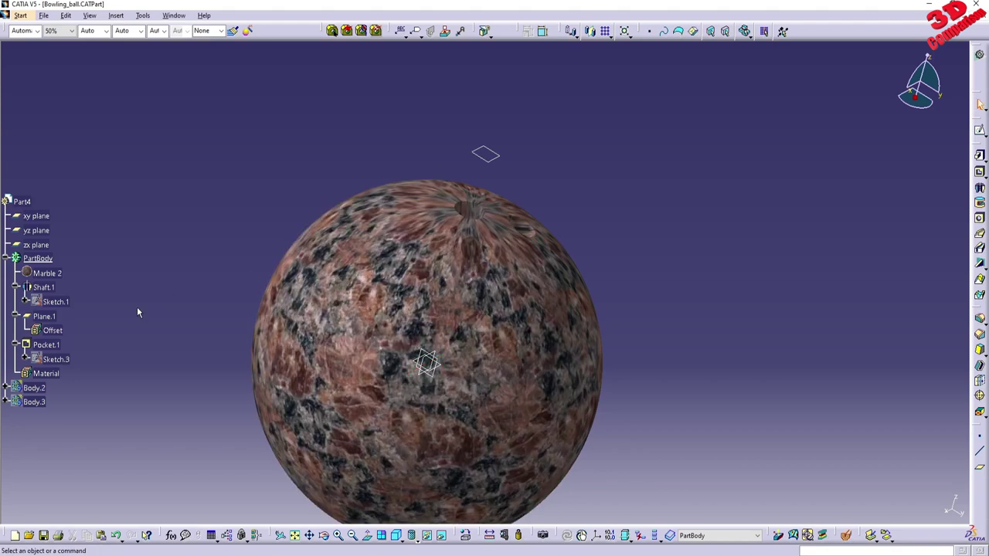
Step: Show Body.3 and expand its branch in the specification tree
right_click(46, 405)
left_click(70, 209)
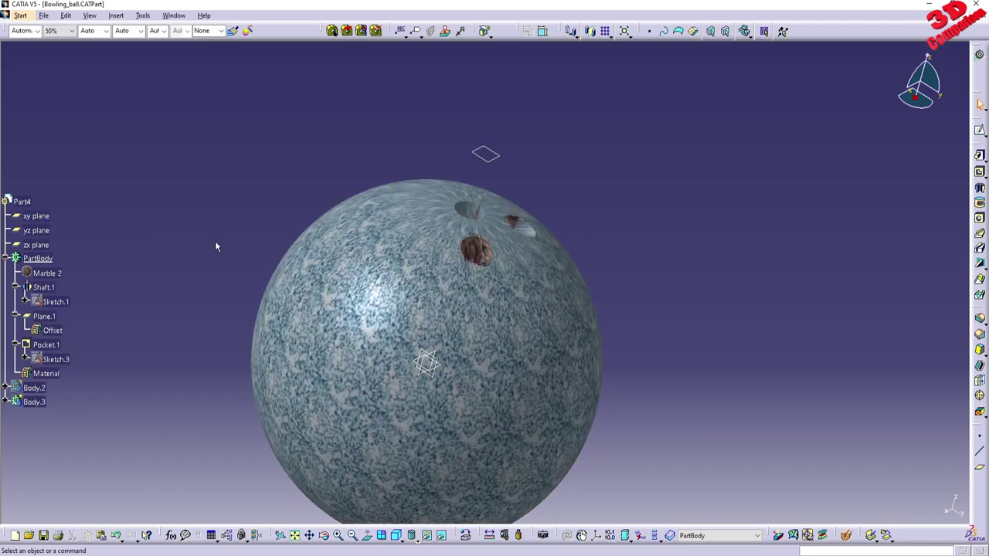
middle_click_drag(479, 347, 461, 314, "ctrl")
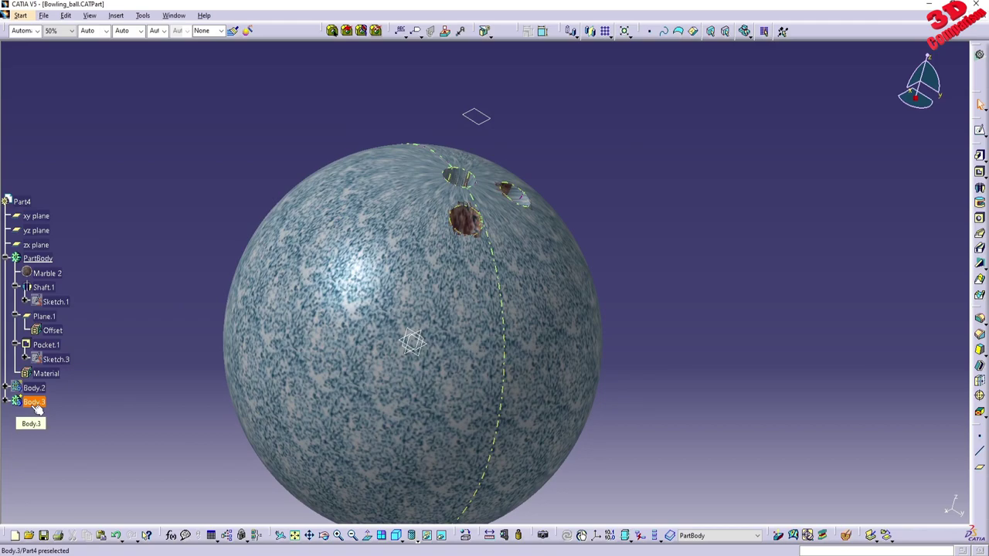
left_click(6, 402)
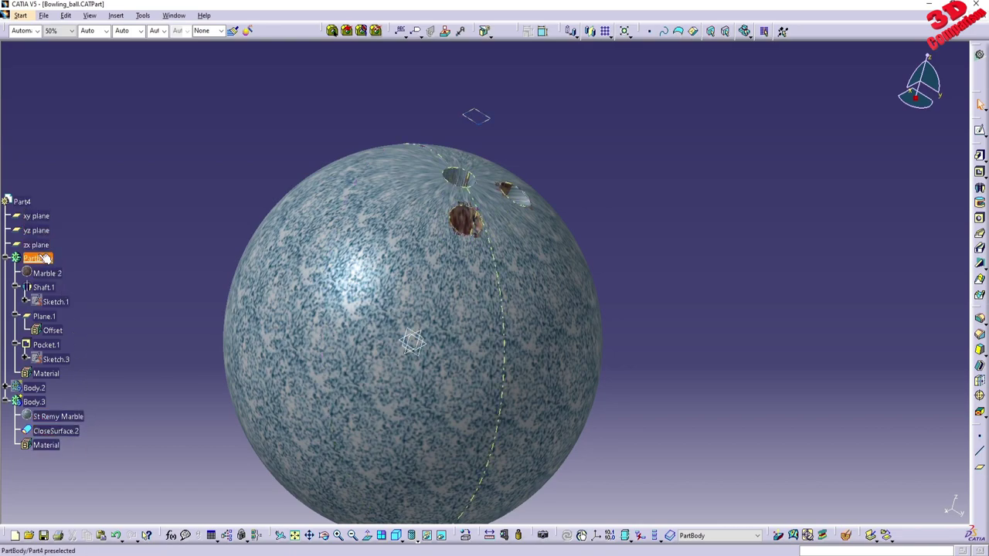
middle_click_drag(645, 375, 662, 338)
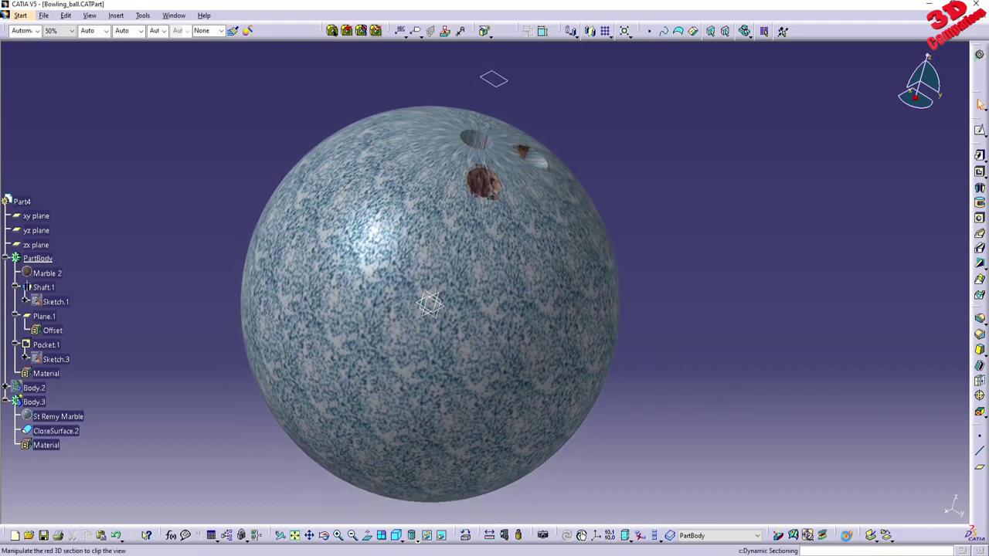
Step: Examine how PartBody and Body.3 overlap around the finger holes by shifting a dynamic section through them
left_click(847, 535)
left_click(41, 234)
middle_click_drag(512, 323, 488, 295)
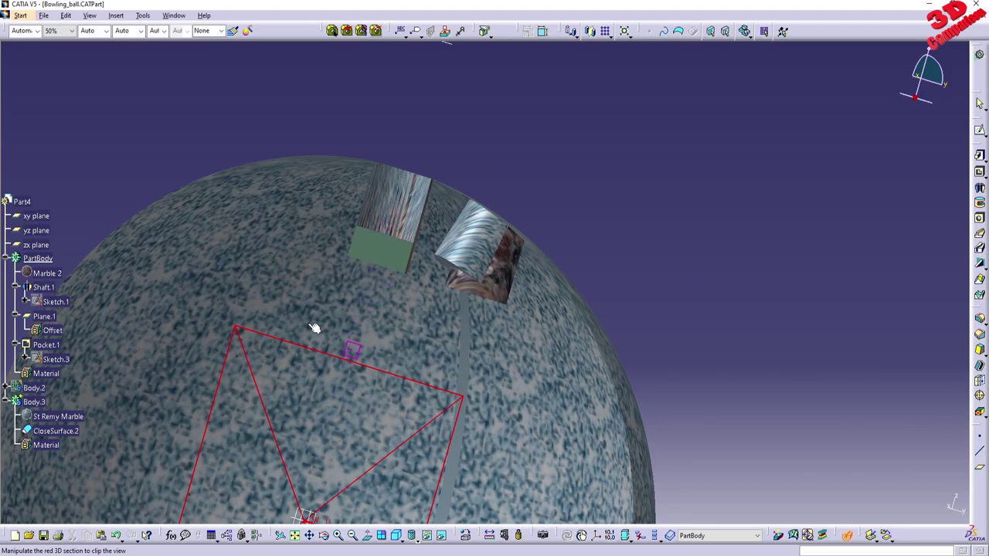
middle_click_drag(360, 311, 353, 342)
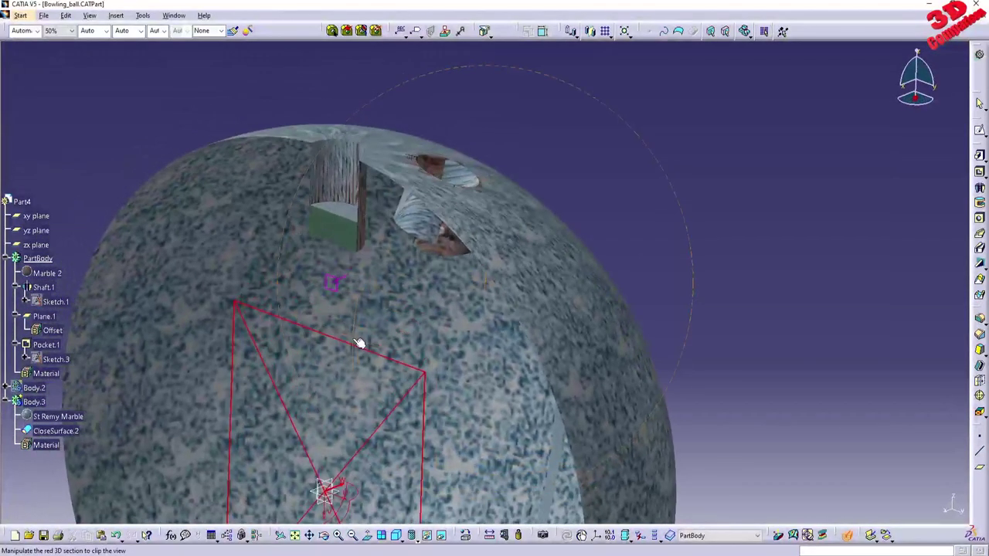
middle_click_drag(415, 209, 490, 316)
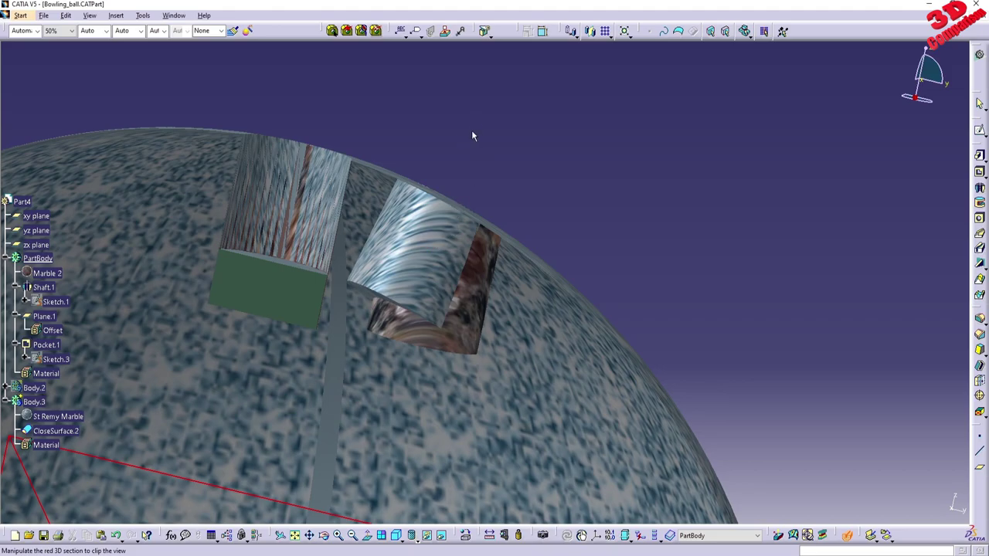
middle_click_drag(440, 345, 453, 327)
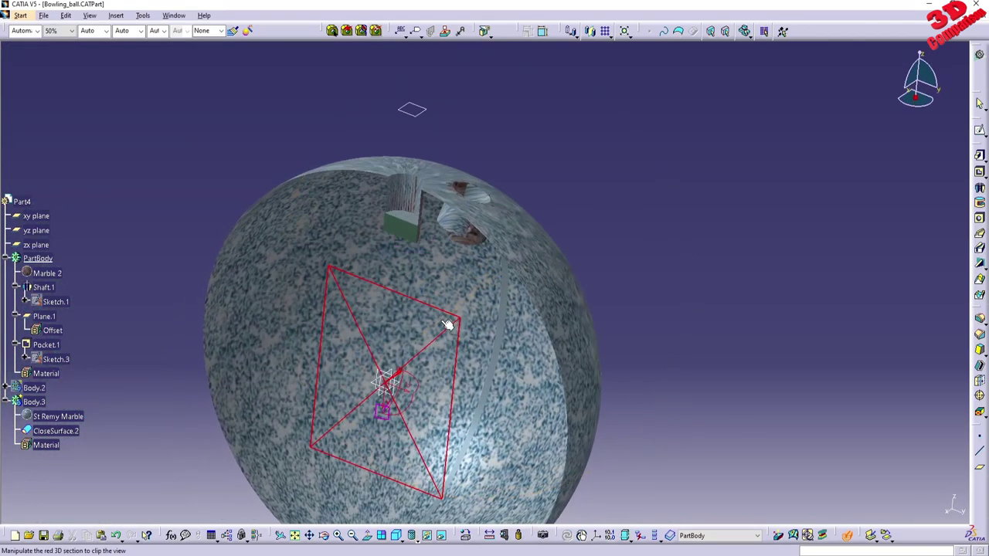
left_click_drag(438, 340, 412, 363)
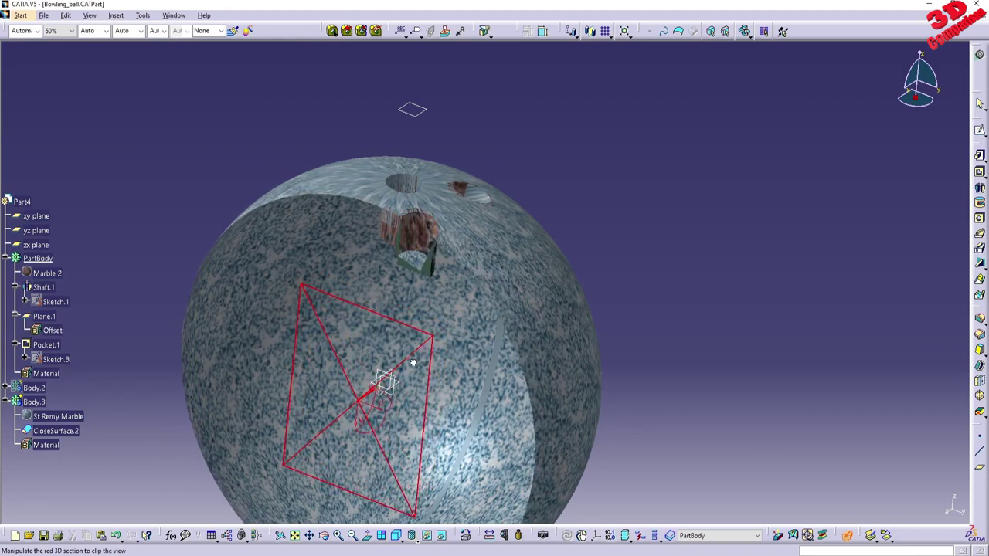
Step: End the section view and hide PartBody so that only Body.3 is displayed
left_click(39, 258)
right_click(43, 259)
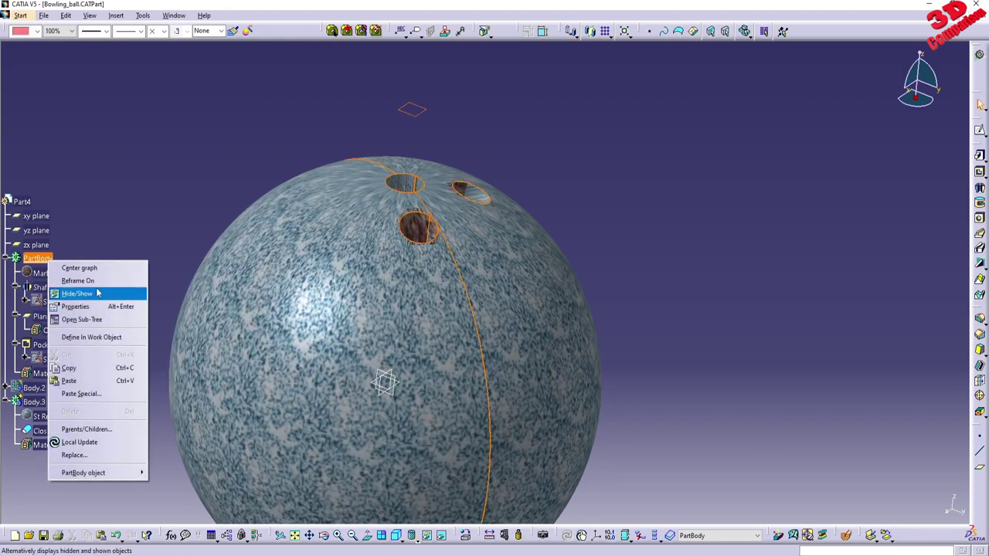
left_click(77, 295)
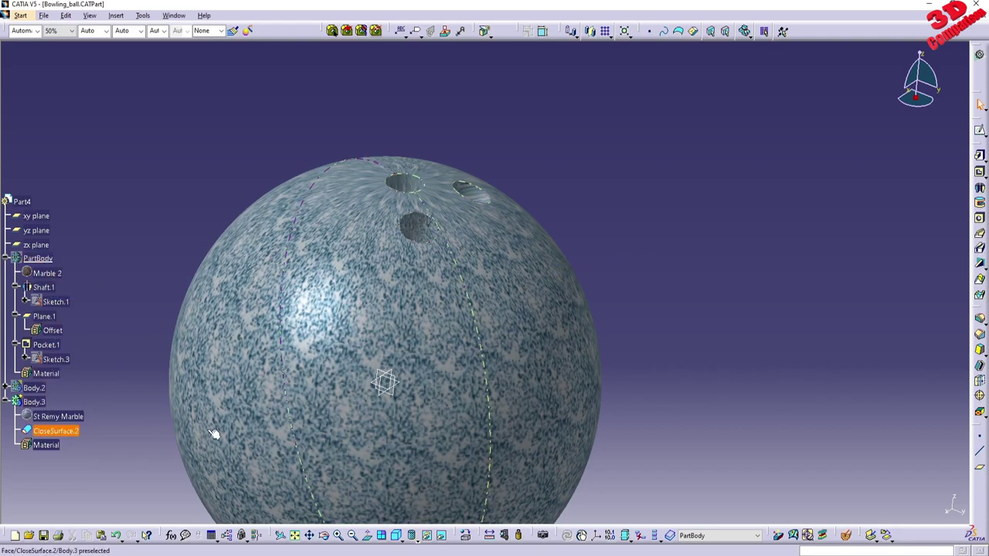
Step: Examine Body.3 on its own by shifting a dynamic section through one of its finger holes
left_click(848, 536)
middle_click_drag(232, 278, 403, 280)
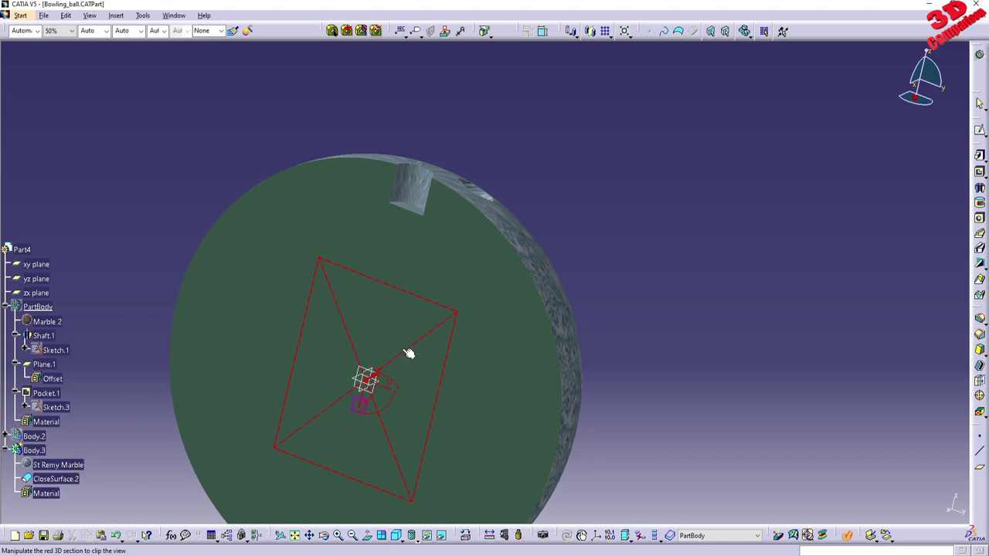
mouse_move(405, 357)
middle_mouse_down()
mouse_move(422, 341)
mouse_move(394, 369)
middle_mouse_up()
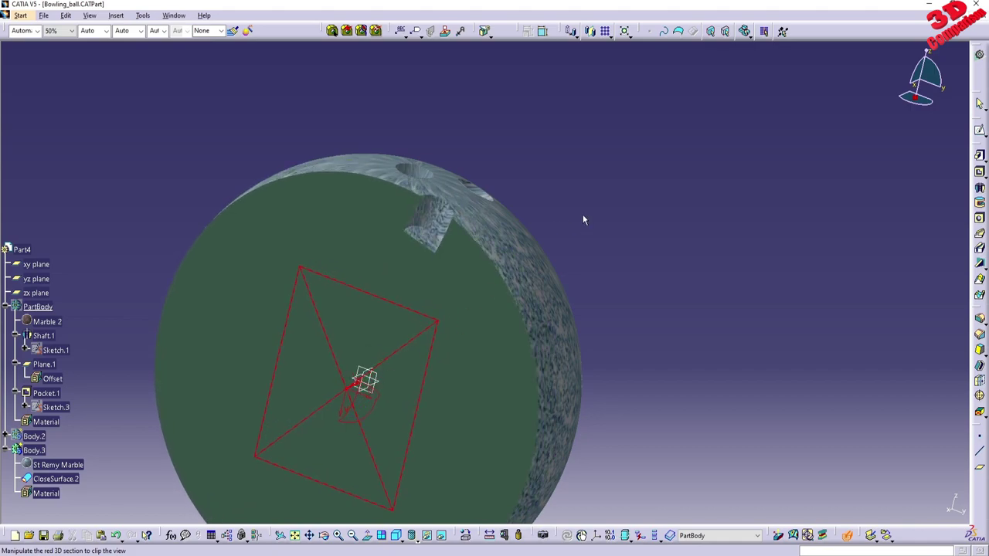
left_click(583, 223)
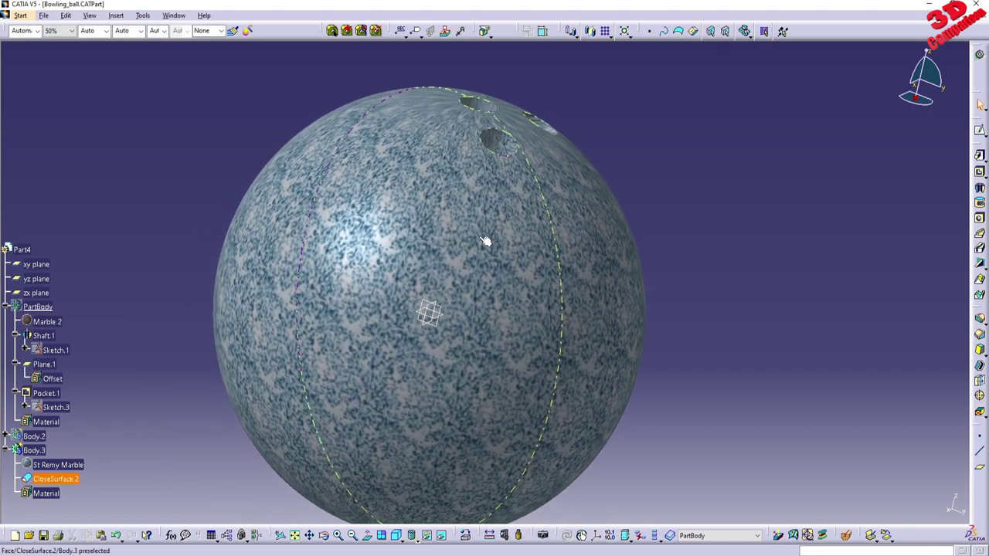
Step: Create a new document of type Part with the default part settings
left_click(47, 17)
left_click(52, 29)
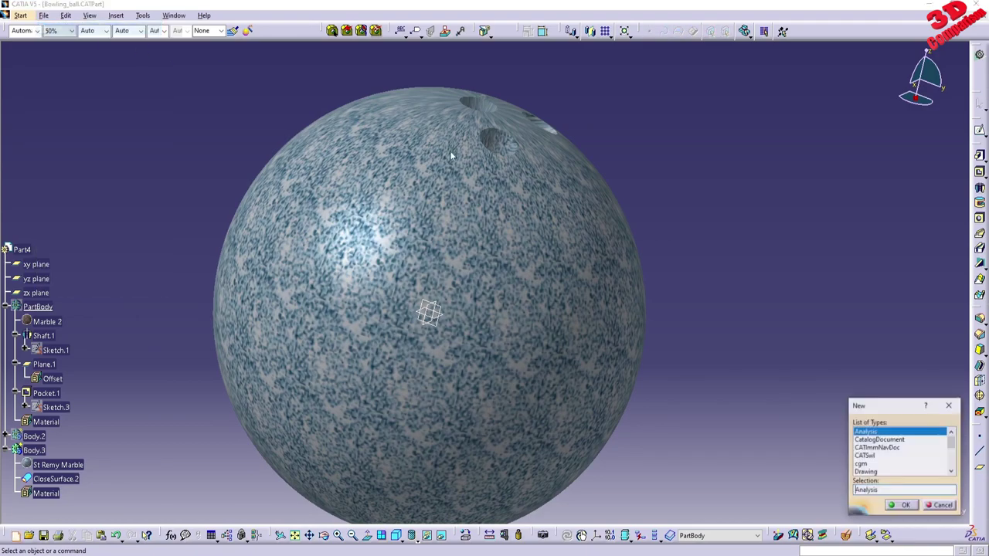
key("p")
key("Return")
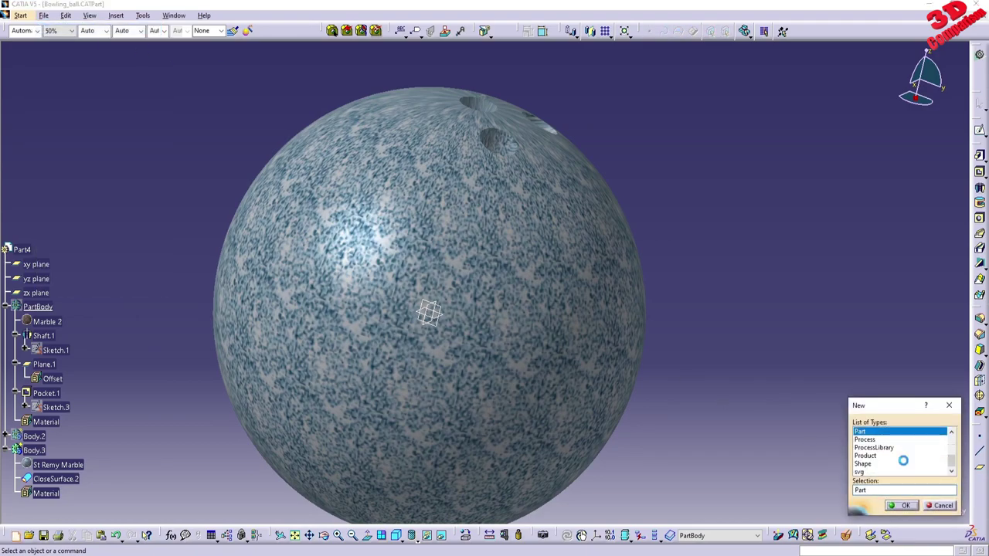
key("Return")
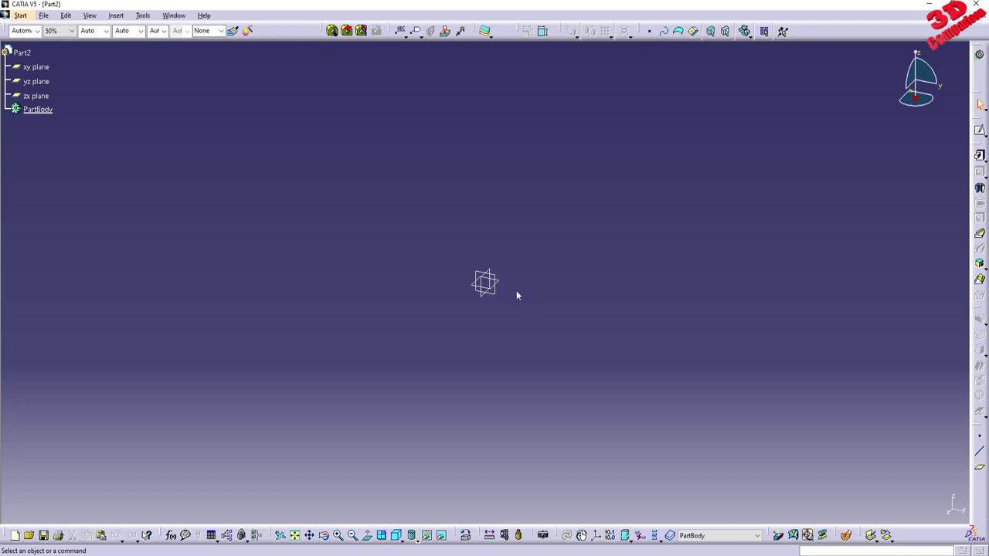
Step: Sketch a circle centred on the origin of the yz plane and set its radius to 110 mm
left_click(38, 82)
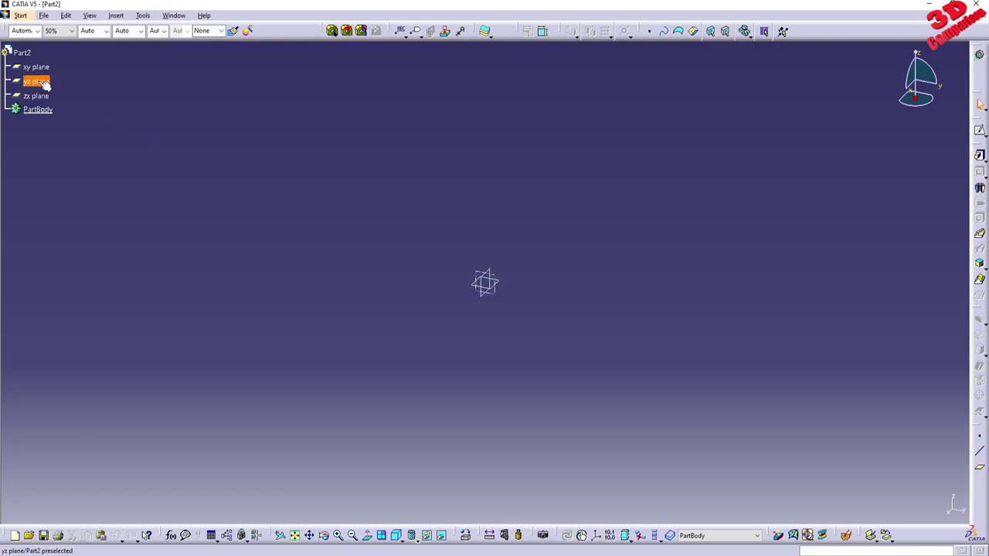
left_click(485, 31)
left_click(979, 239)
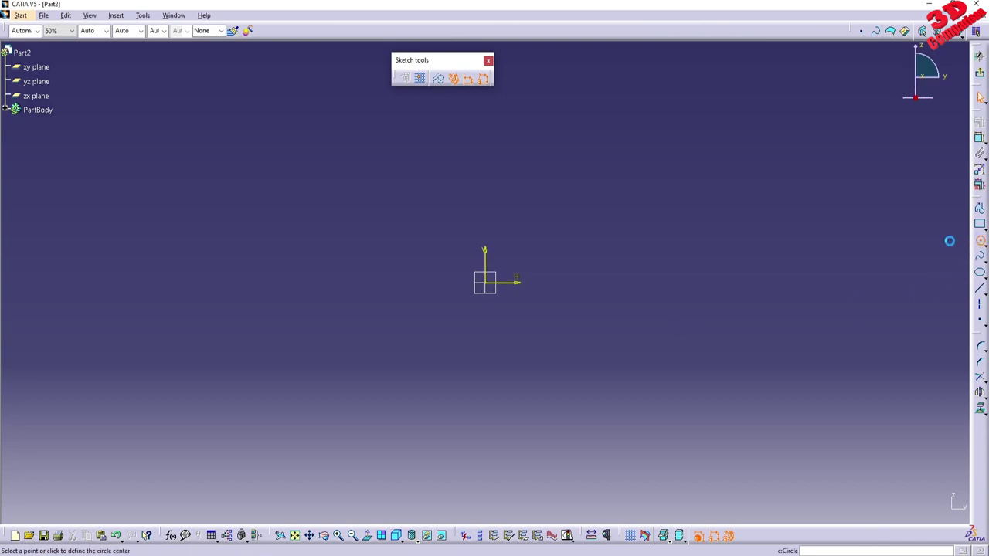
left_click(484, 283)
left_click(580, 194)
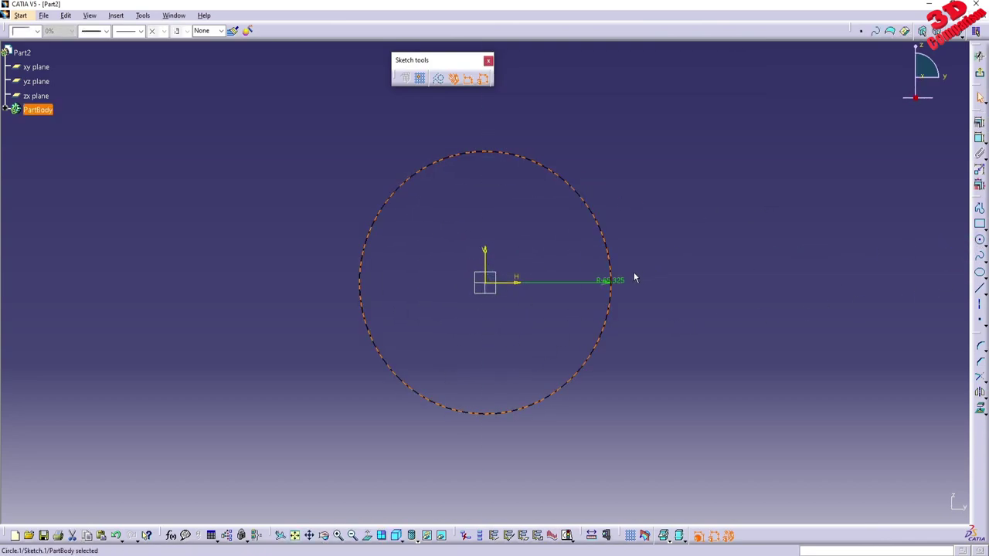
left_click(600, 281)
double_click(601, 280)
type("11")
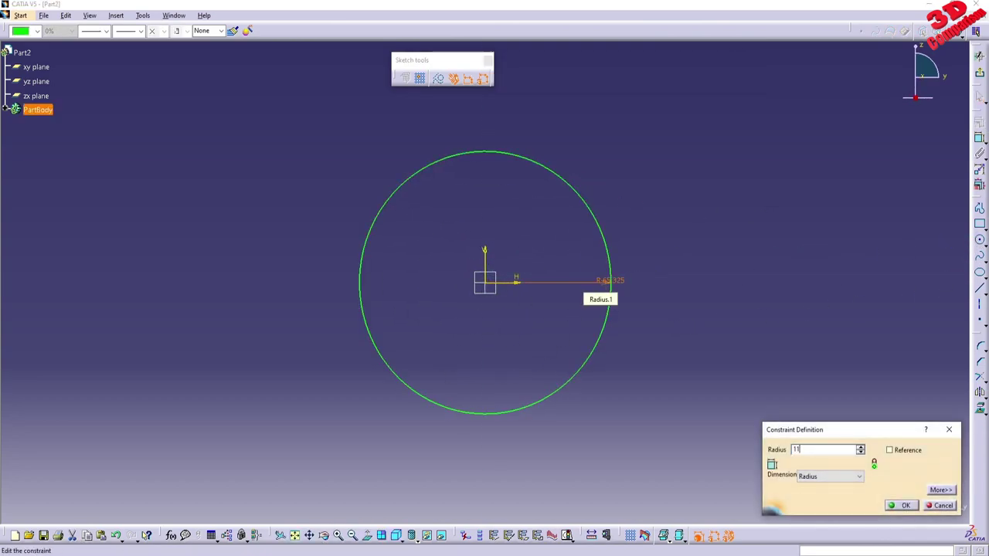
type("0mm")
key("Return")
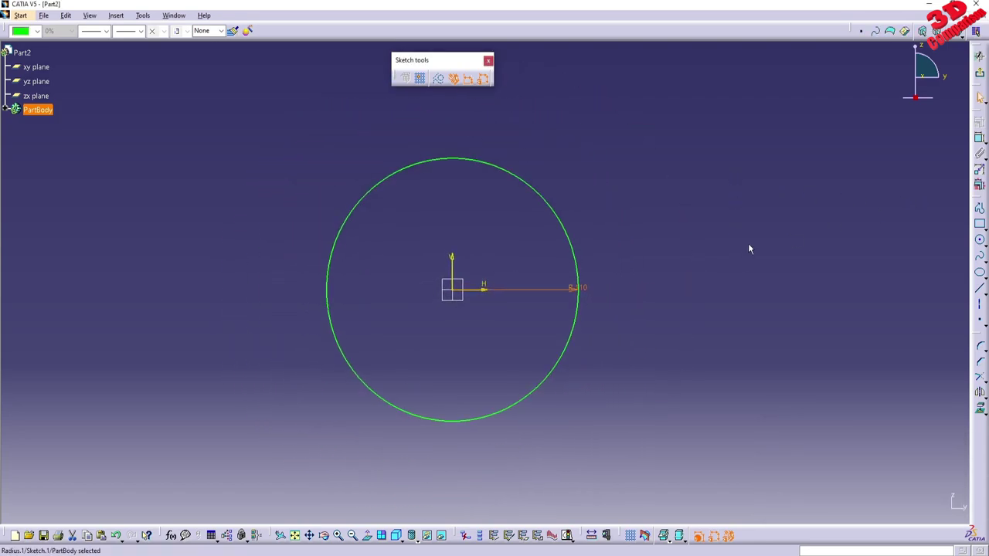
Step: Draw a vertical axis line through the circle's centre, extending beyond the circle at both ends
left_click(980, 303)
left_click(454, 111)
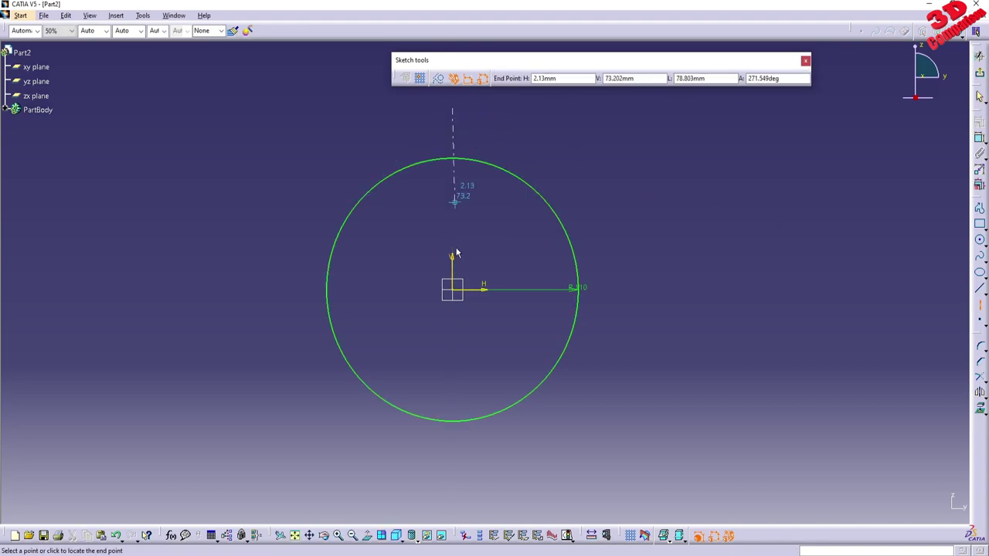
left_click(453, 460)
left_click(604, 389)
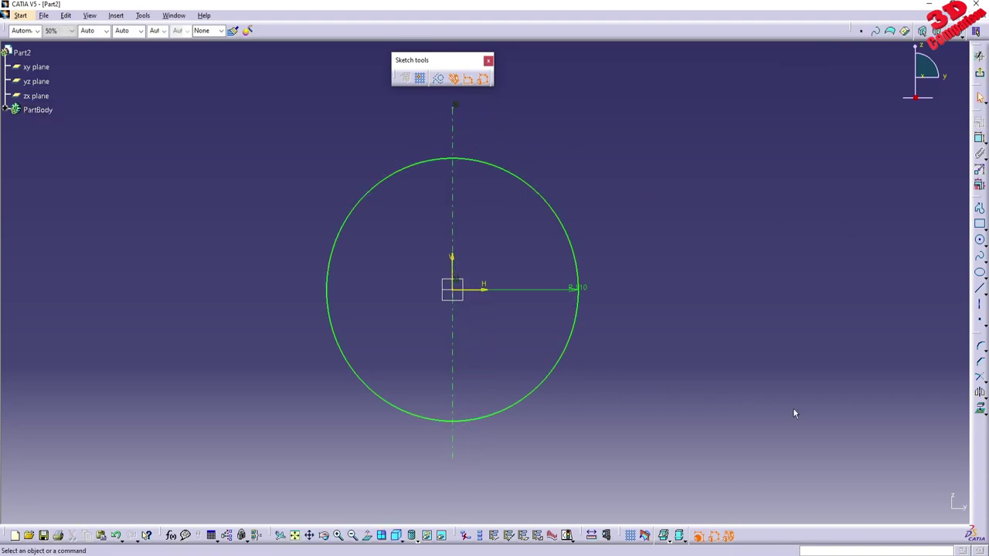
Step: Remove the circle's half on the positive H side of the axis with Quick Trim and exit the sketch
left_click(979, 394)
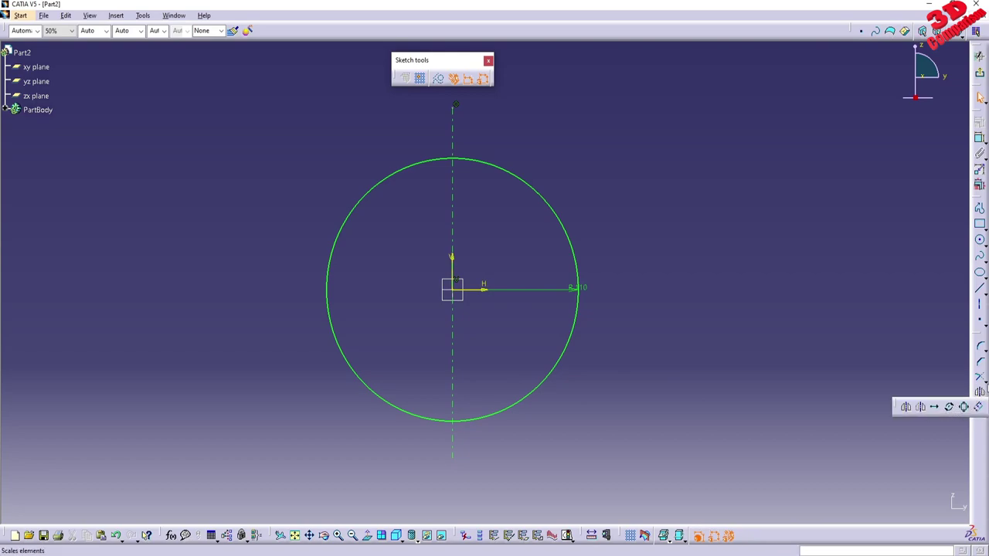
left_click(979, 377)
left_click(949, 391)
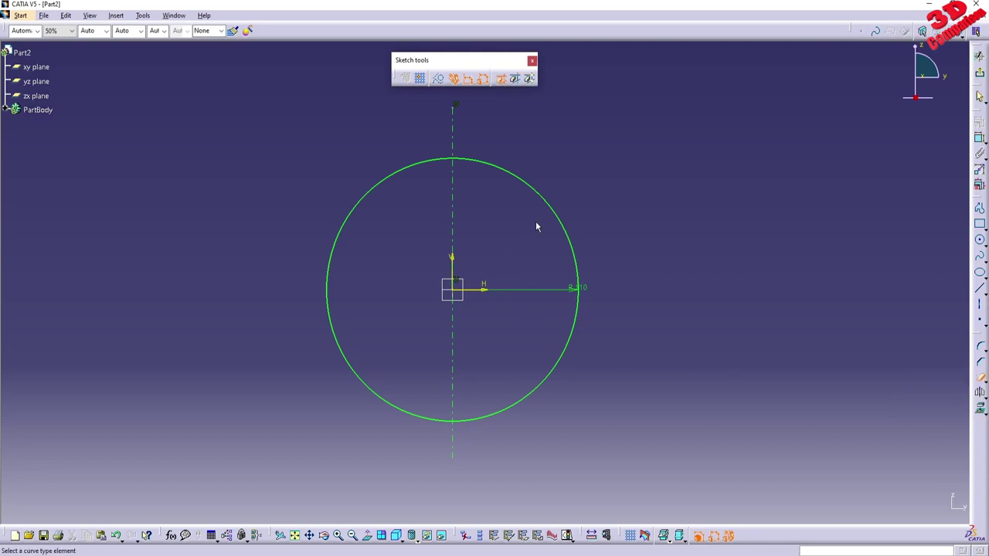
left_click(551, 208)
left_click(978, 72)
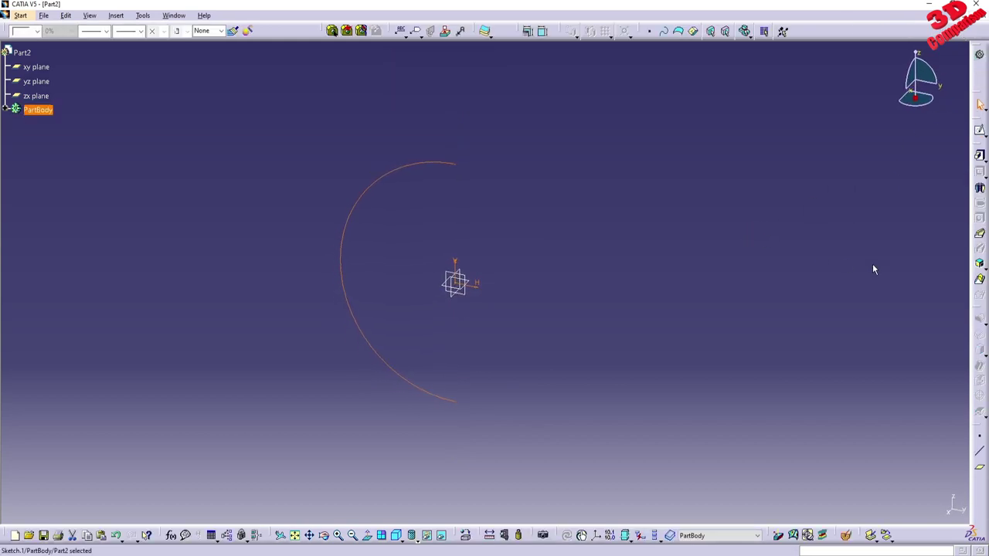
Step: Revolve the half-circle sketch 360 degrees about its sketch axis with Shaft to form the solid sphere
left_click(979, 189)
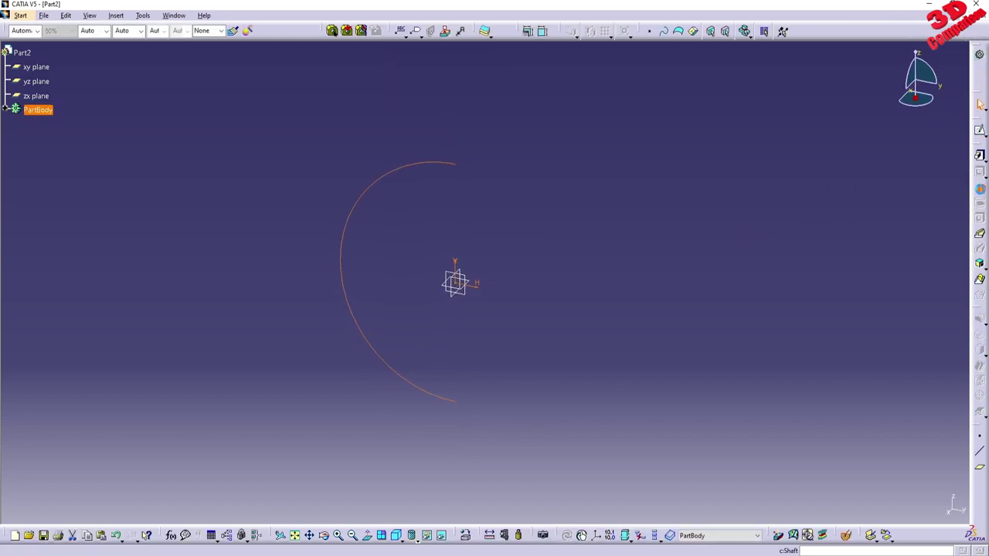
middle_click_drag(607, 287, 590, 301)
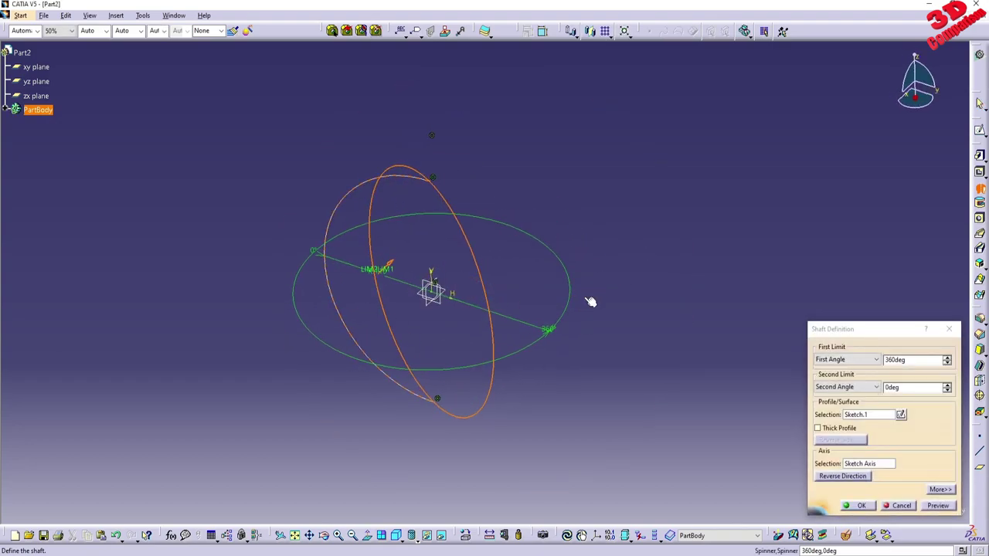
left_click(937, 506)
left_click(862, 506)
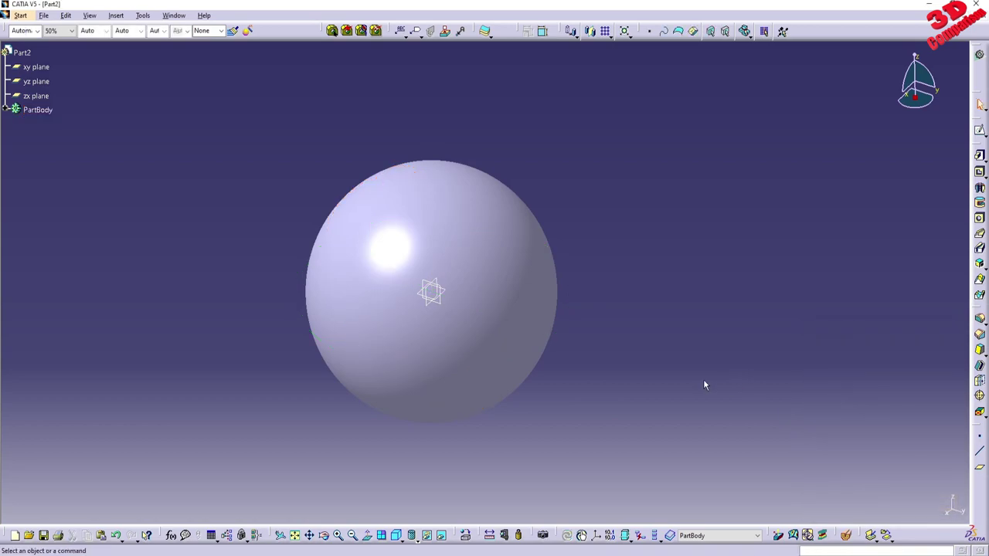
Step: Define a reference plane offset from the xy plane and preview it at 150 mm
left_click(452, 294)
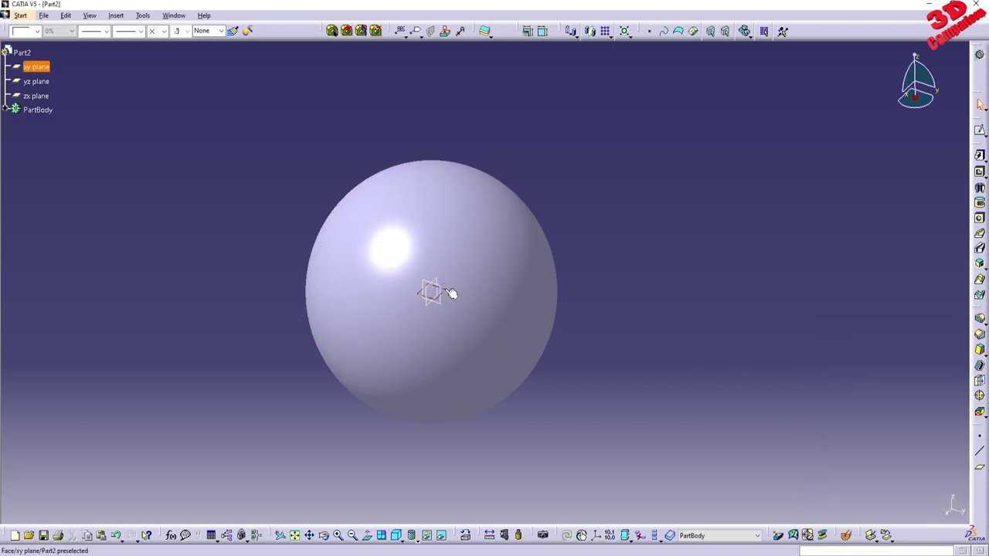
left_click(977, 467)
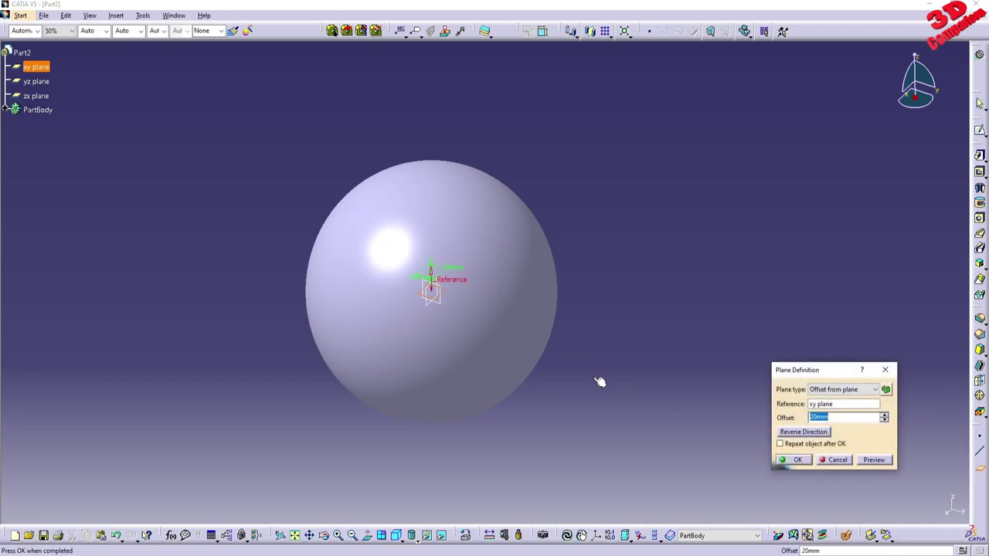
mouse_move(377, 417)
middle_mouse_down()
mouse_move(372, 378)
mouse_move(415, 307)
mouse_move(402, 377)
middle_mouse_up()
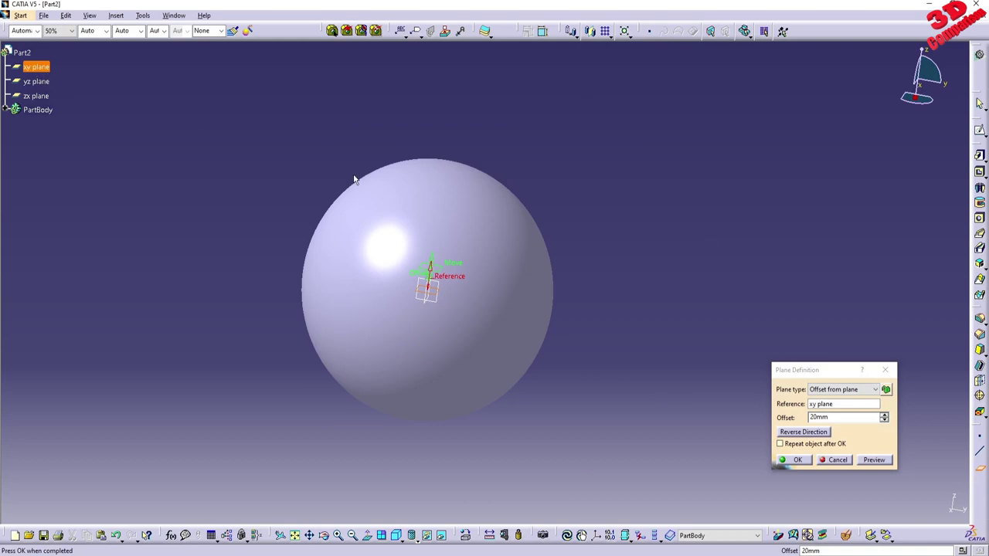
left_click(780, 417)
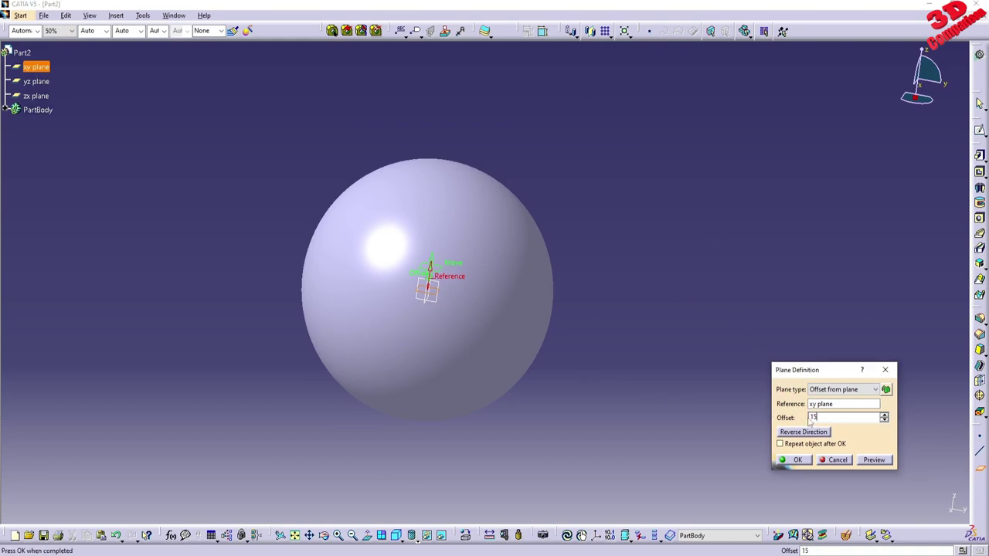
type("150")
left_click(874, 460)
middle_click_drag(633, 371, 738, 387)
Step: Try a 110 mm offset for the reference plane and examine its position relative to the top of the sphere
left_click(785, 418)
type("110")
left_click(873, 460)
middle_click_drag(588, 333, 484, 221)
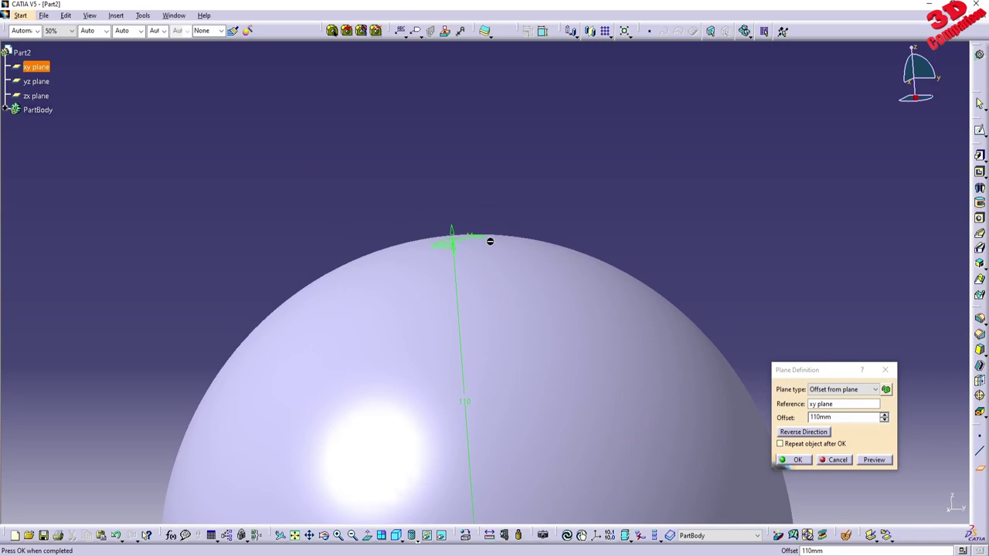
middle_click_drag(467, 289, 539, 312)
Step: Set the plane's offset from the xy plane to 150 mm and create it
double_click(827, 417)
type("150")
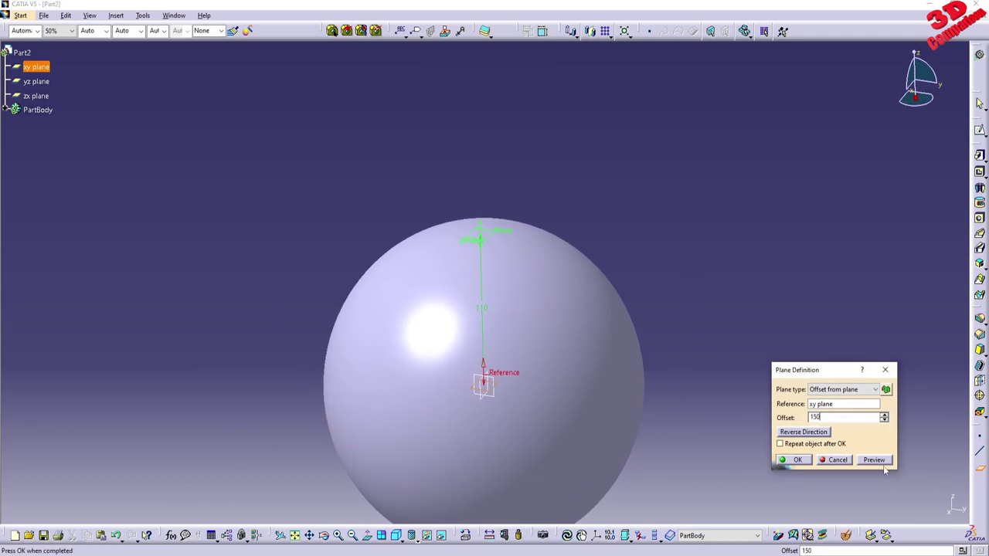
left_click(885, 466)
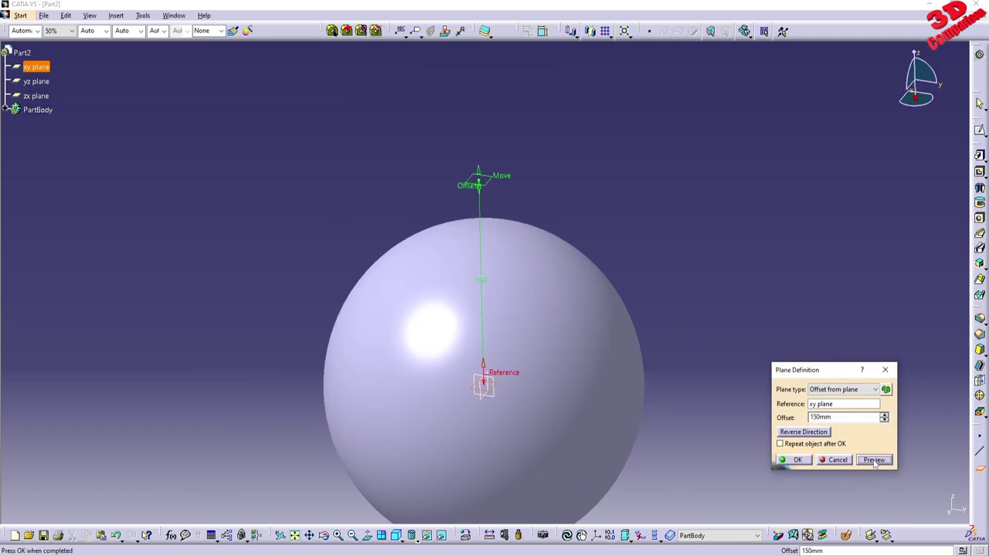
left_click(805, 460)
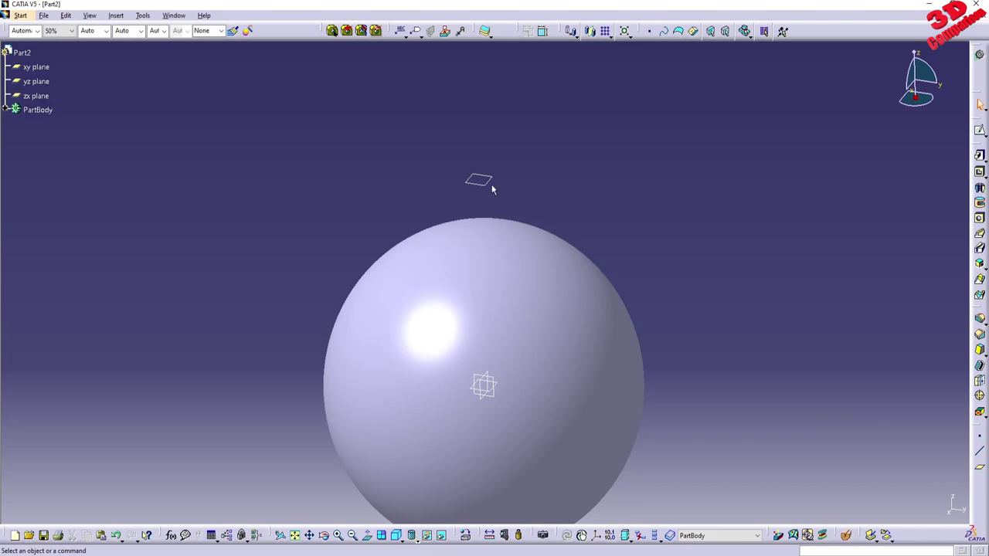
Step: Sketch a circle centred on the origin of the offset plane and constrain its radius to 10 mm
left_click(979, 129)
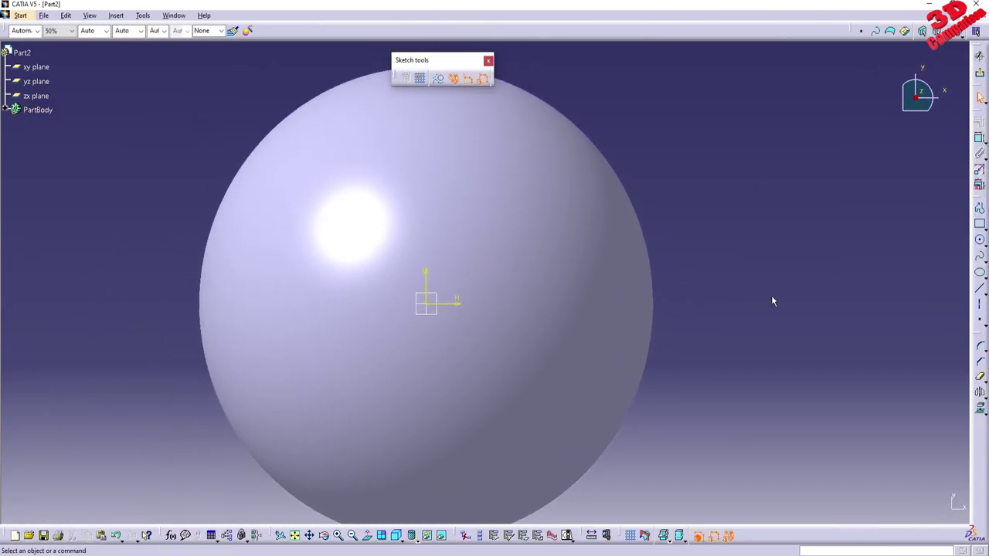
left_click(980, 240)
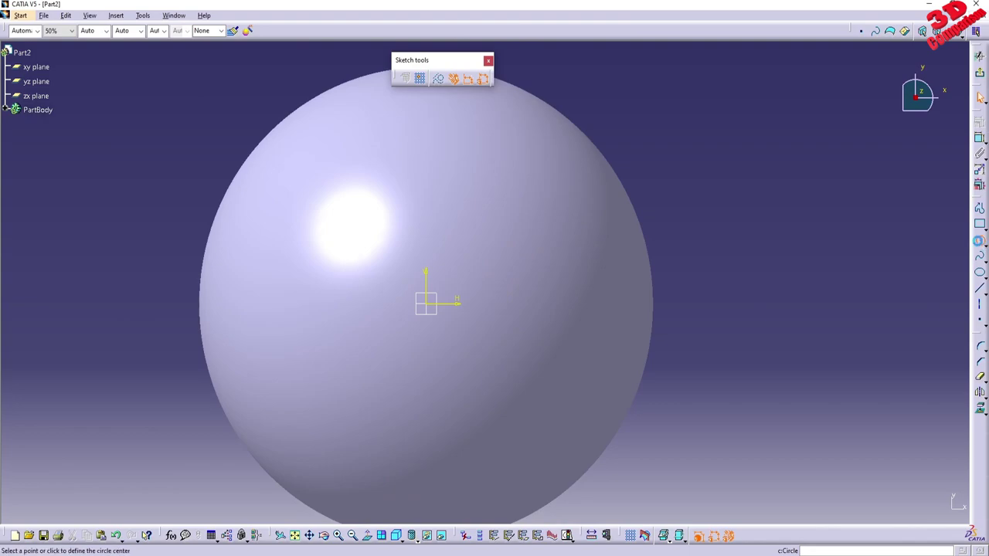
left_click(426, 303)
left_click(462, 278)
left_click(980, 137)
left_click(740, 283)
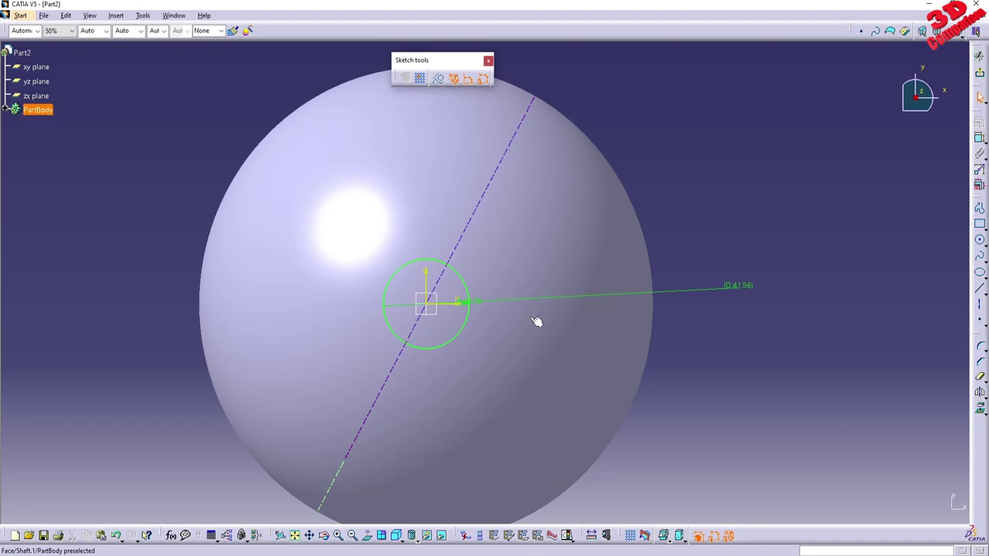
double_click(476, 305)
type("10")
key("Return")
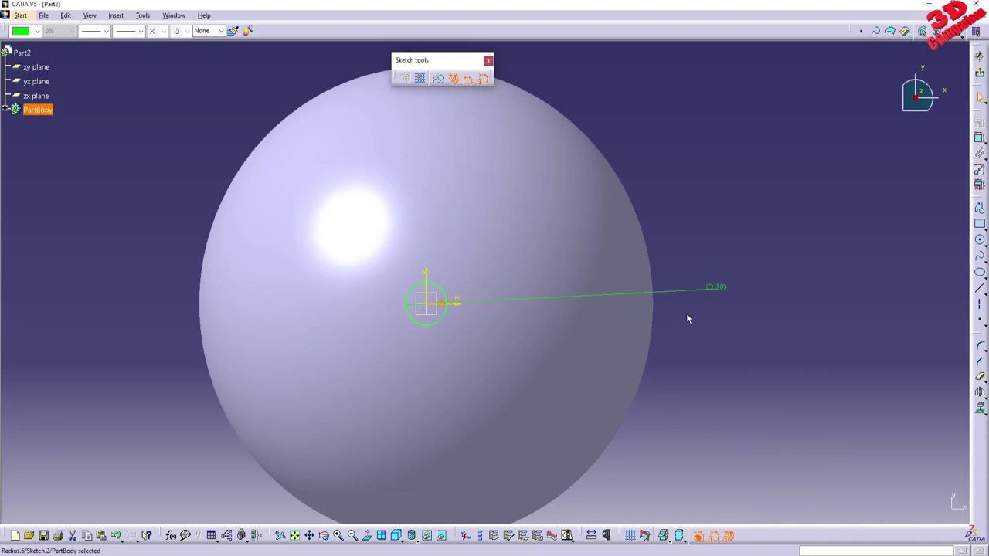
Step: Draw a second circle centred about 28 mm along H and 29 mm along V from the origin, and set its radius to 10 mm
left_click(979, 241)
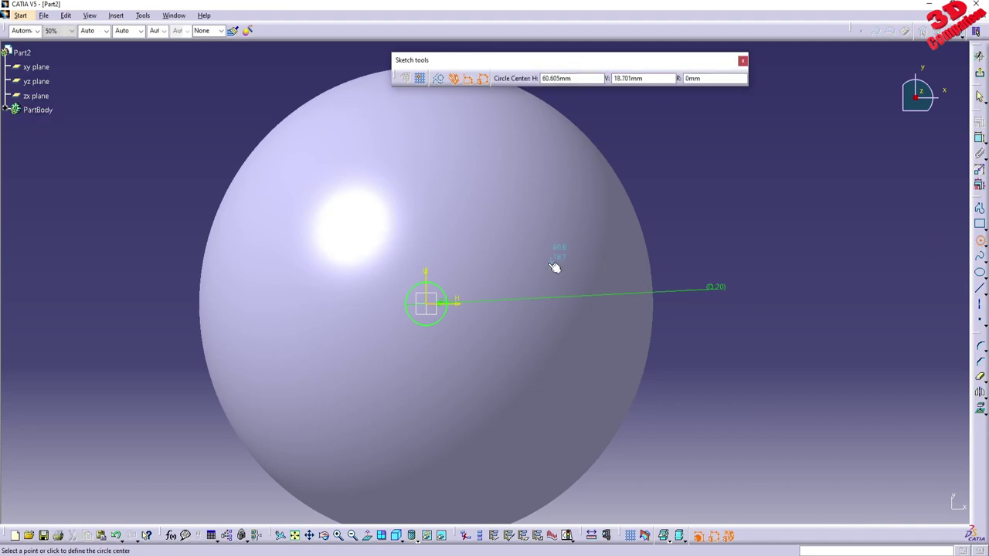
left_click(485, 241)
left_click(499, 236)
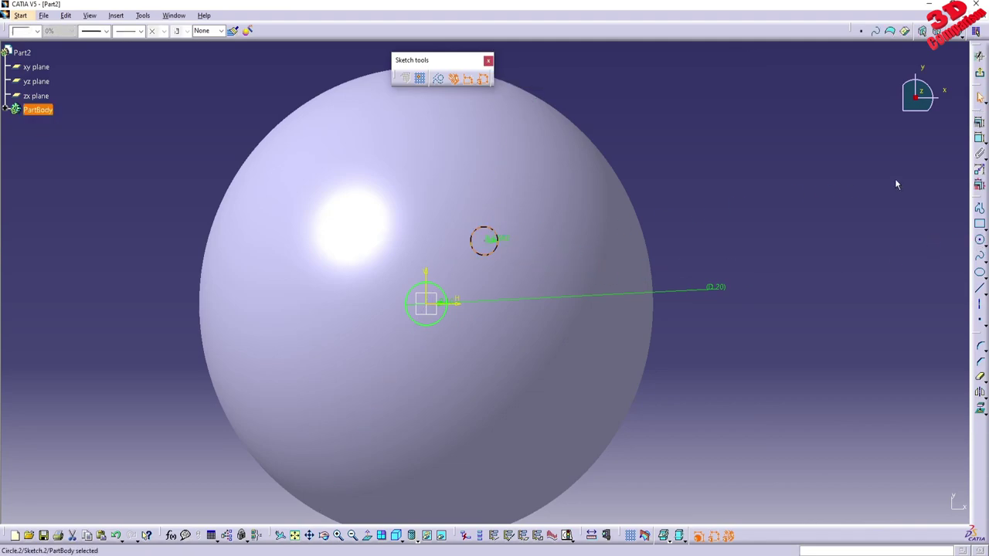
double_click(502, 238)
type("10mm")
key("Return")
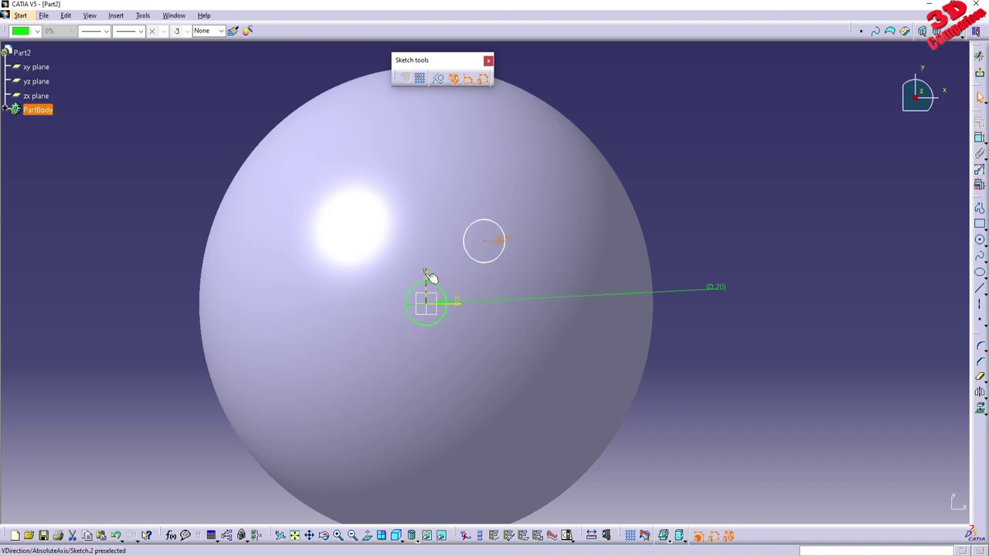
Step: Constrain the second circle's centre to a horizontal distance of 35 mm from the origin
left_click(535, 240)
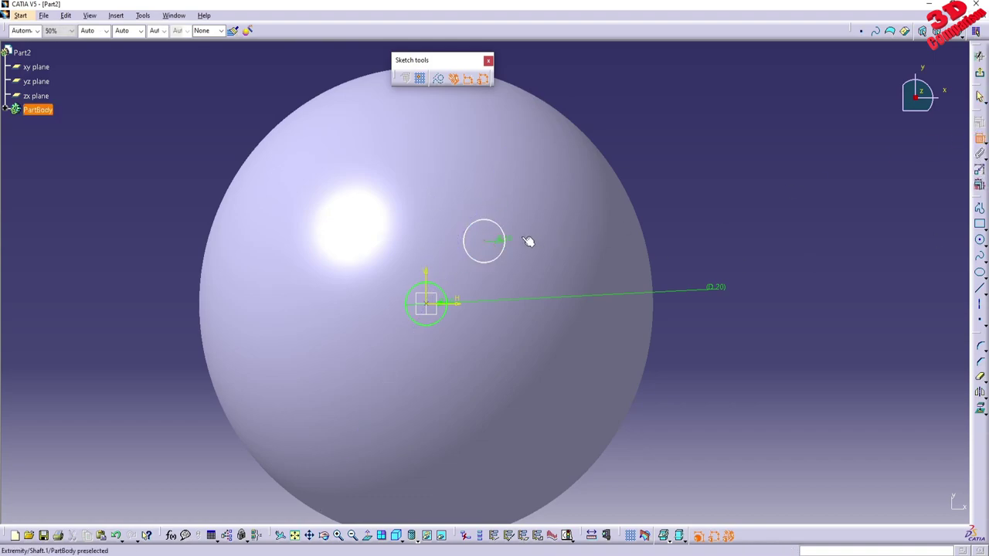
left_click(495, 243)
left_click(435, 302)
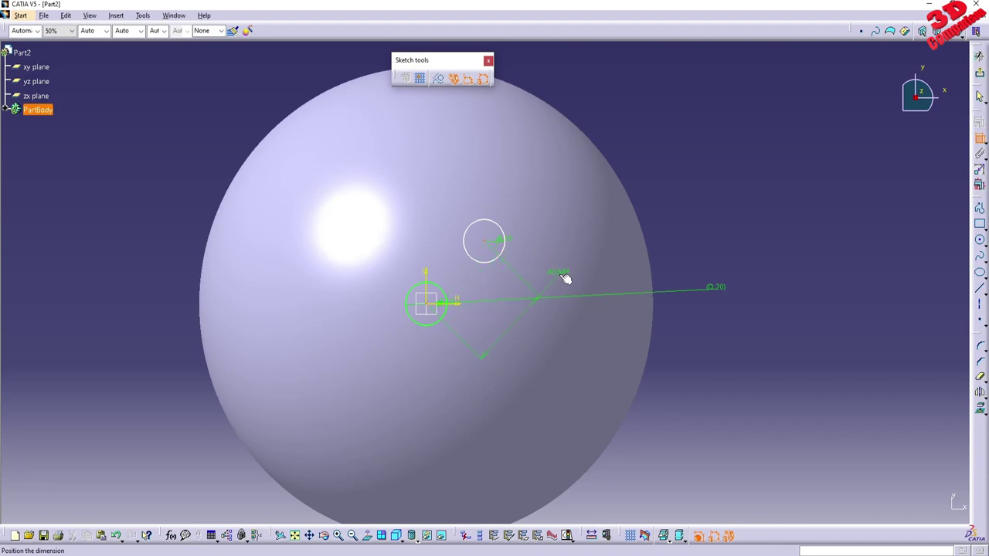
right_click(580, 255)
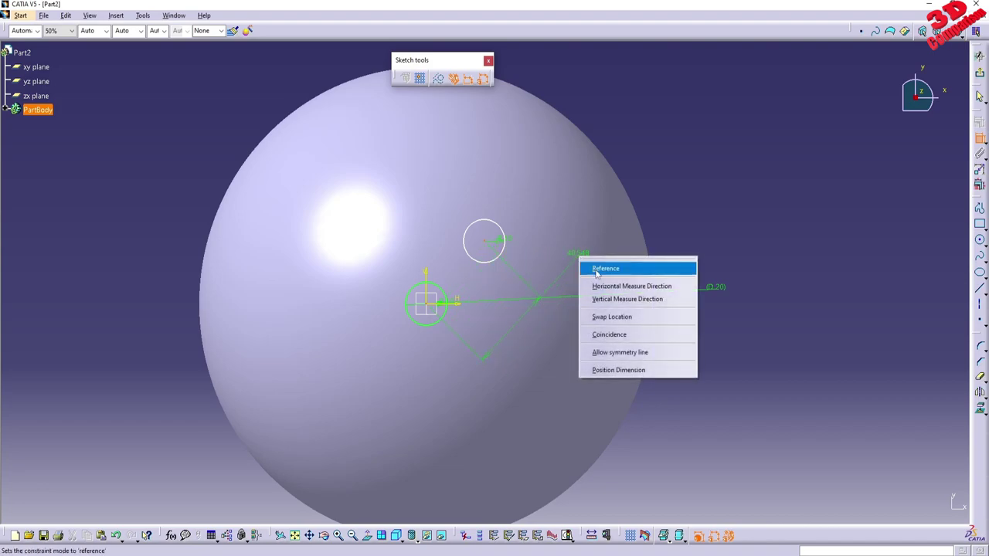
left_click(618, 286)
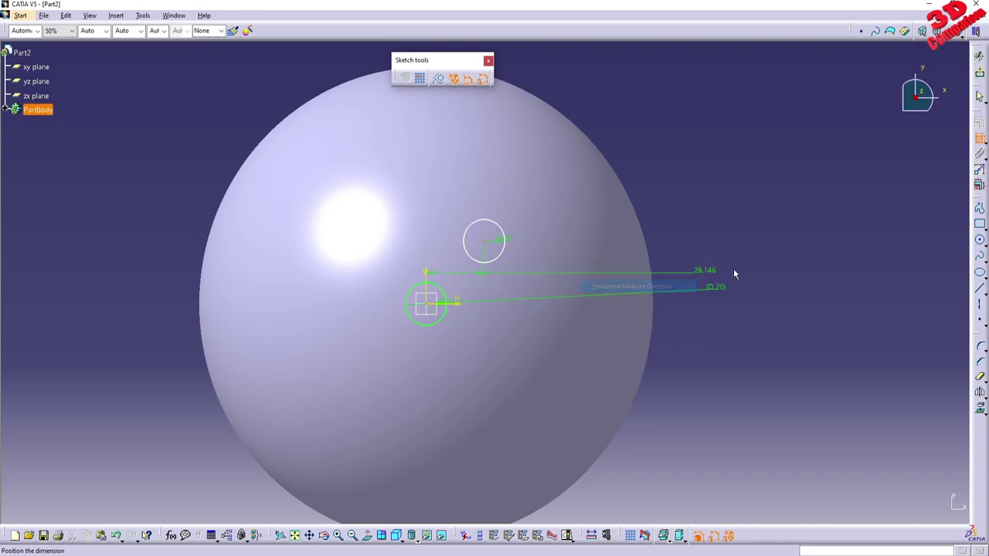
left_click(782, 262)
double_click(782, 262)
type("35")
key("Return")
Step: Constrain the second circle's centre to a vertical distance of 35 mm from the origin
left_click(795, 205)
left_click(506, 245)
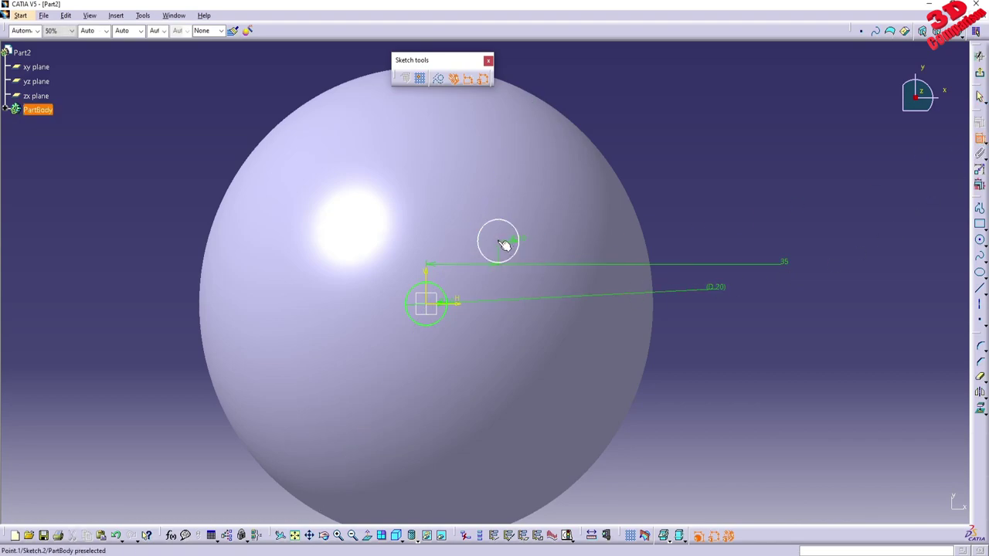
left_click(433, 307)
right_click(750, 304)
left_click(785, 347)
double_click(803, 295)
type("35")
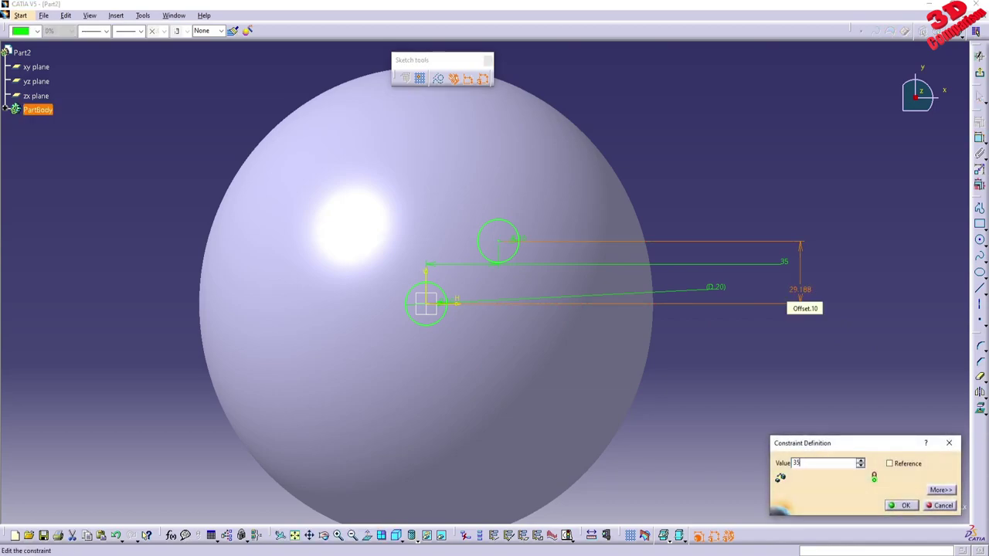
key("Return")
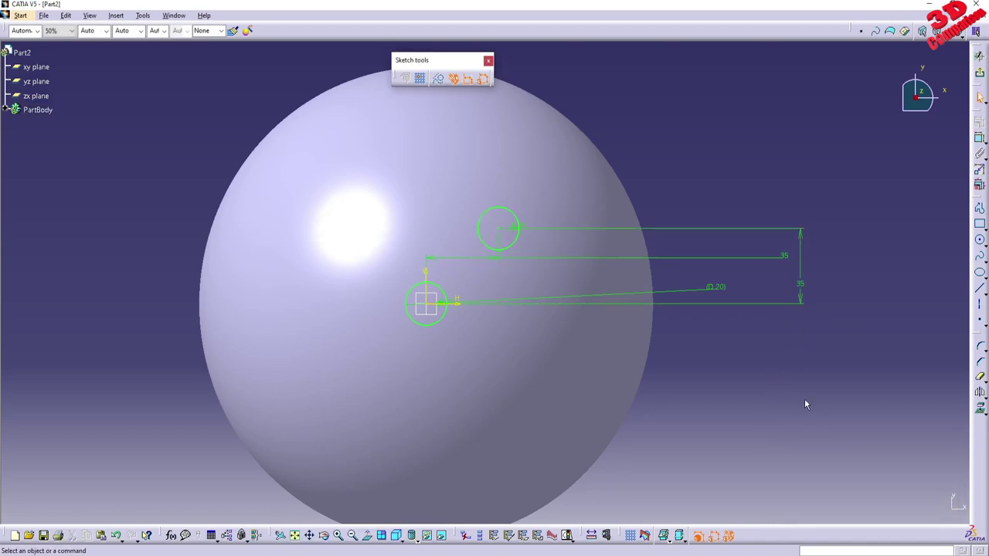
Step: Try the Symmetry tool on the second circle about the V axis and undo the operation
left_click(984, 396)
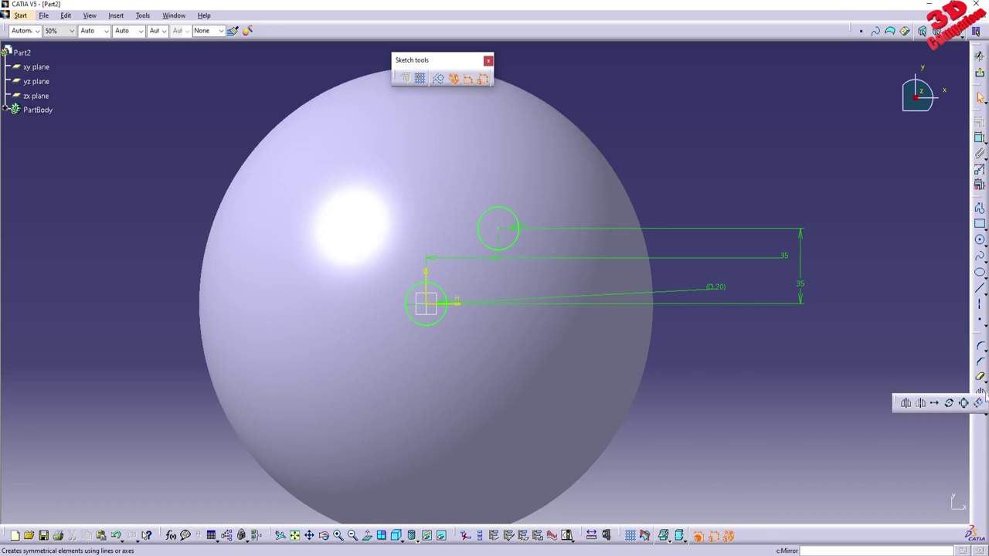
left_click(921, 405)
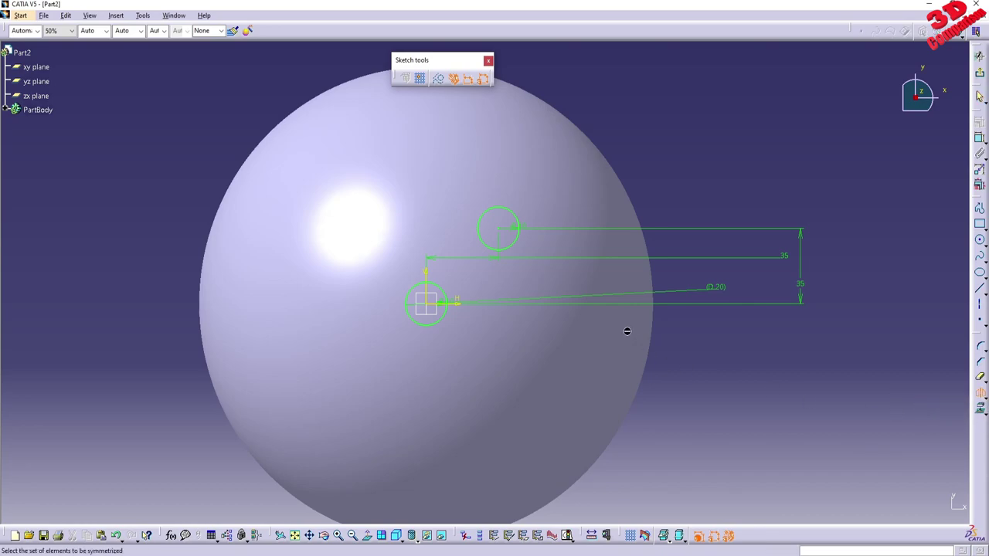
left_click(514, 243)
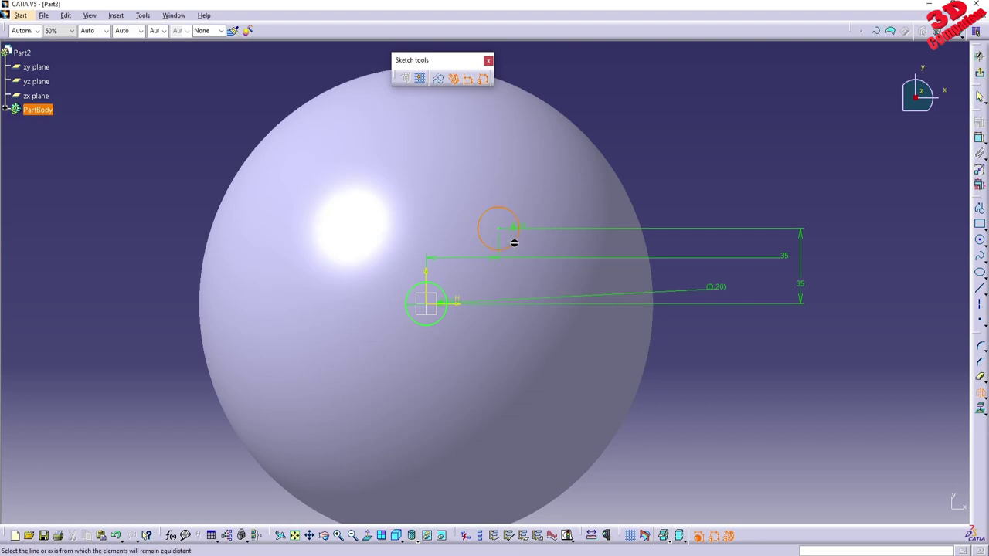
left_click(429, 280)
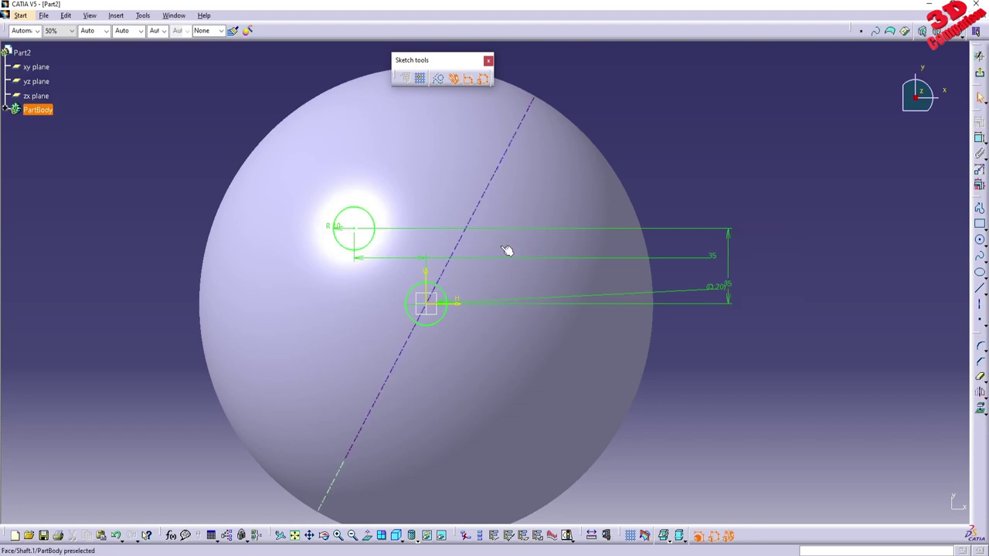
key("ctrl+z")
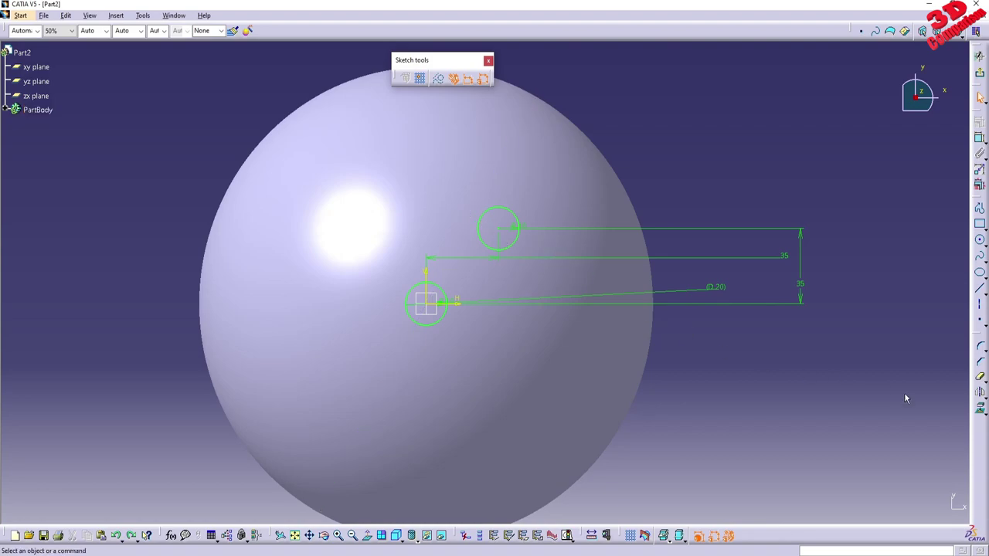
Step: Mirror the second circle about the V axis to create a third circle on the negative H side
left_click(981, 392)
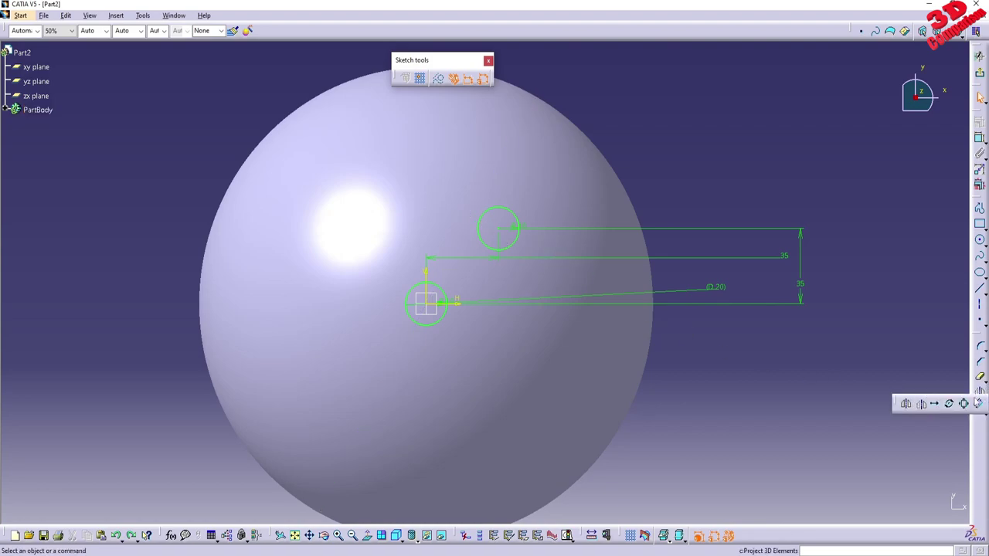
left_click(907, 406)
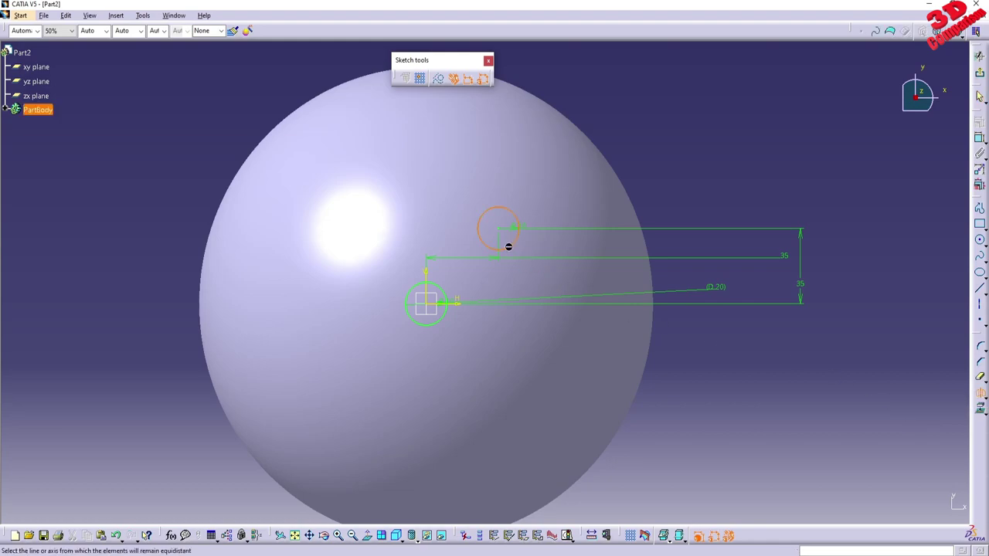
left_click(427, 282)
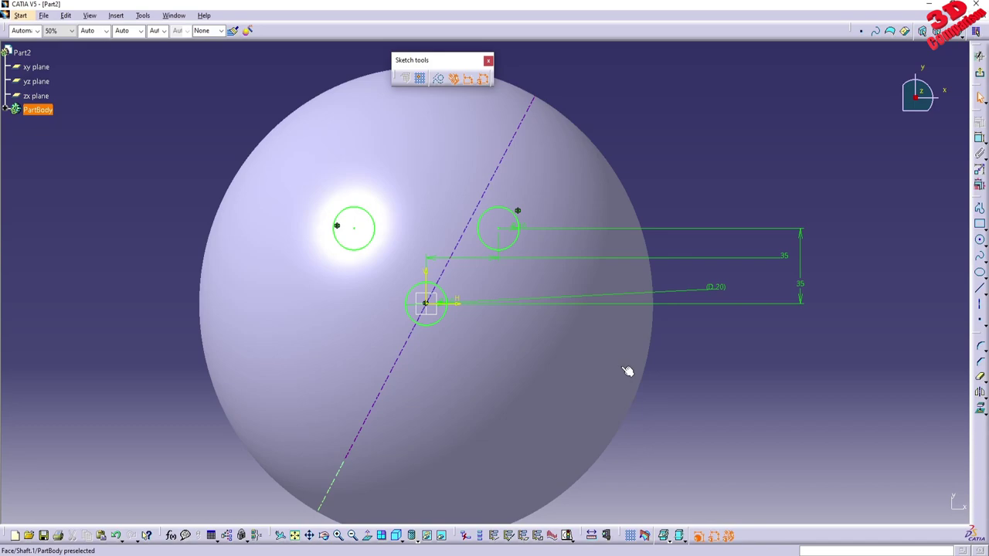
Step: Switch to the Chrome window with the bowling ball image search and examine the finger hole arrangement in the reference pictures
mouse_move(262, 554)
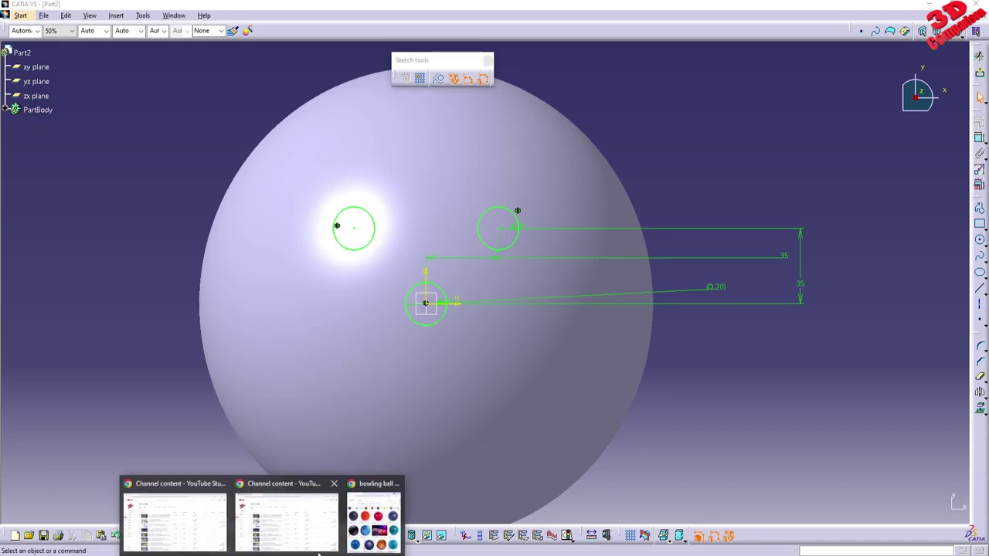
left_click(375, 521)
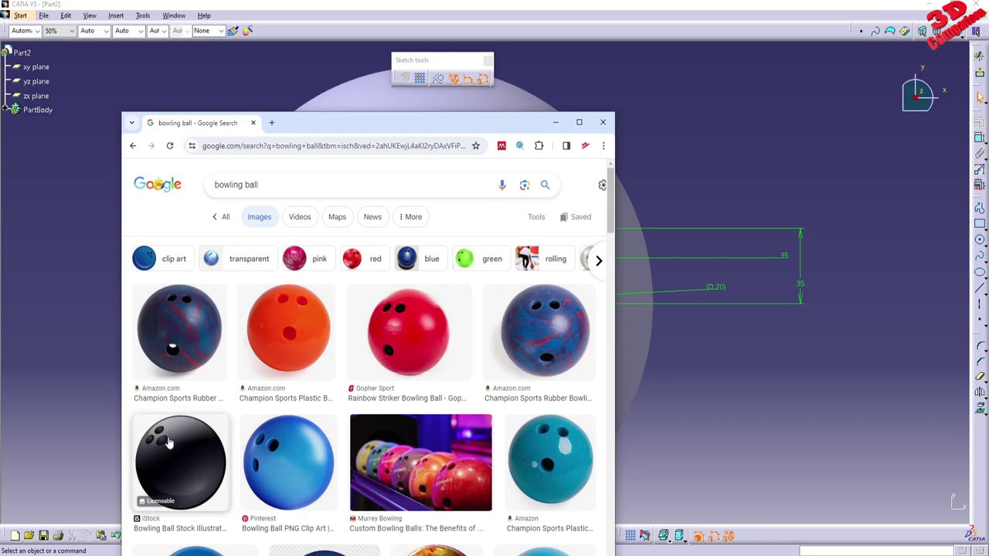
Step: Browse further bowling ball reference images to compare finger hole arrangements
scroll(487, 467, "down", 2)
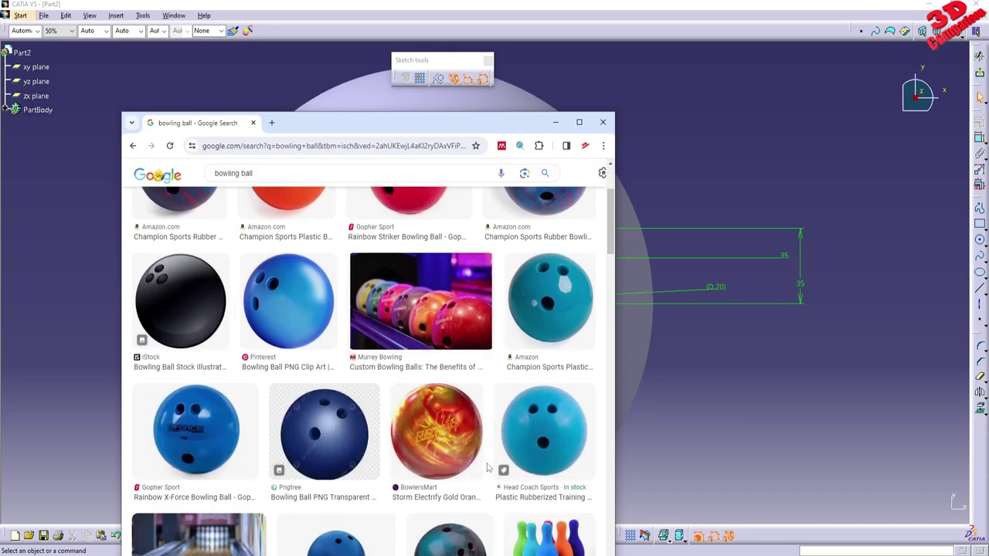
scroll(461, 441, "down", 1)
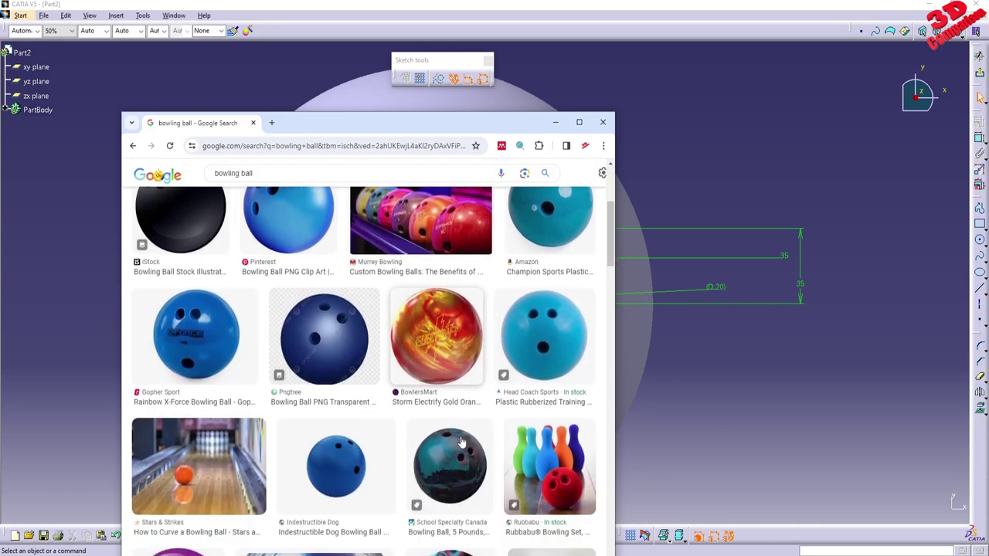
scroll(533, 379, "down", 1)
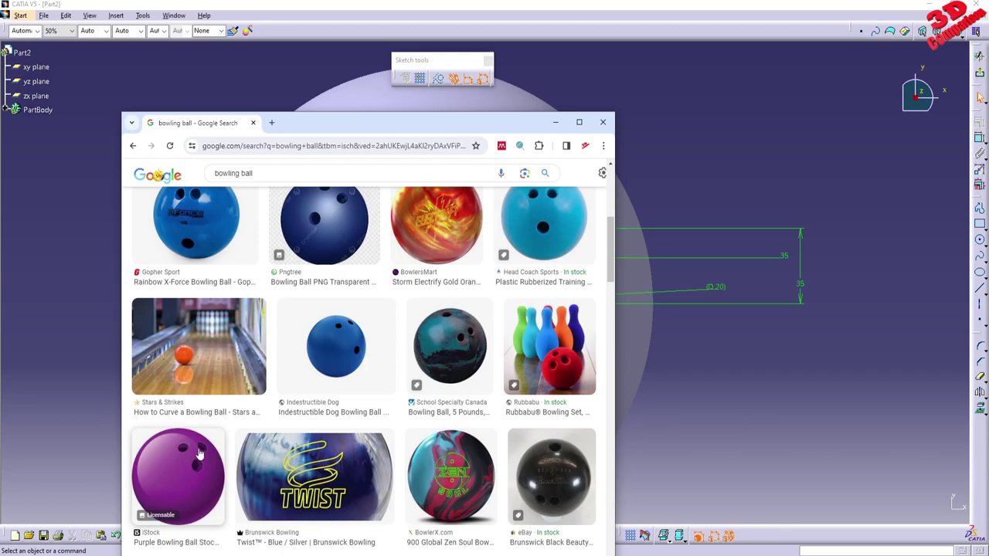
Step: Return to CATIA and exit the sketch containing the three finger hole circles
left_click(704, 368)
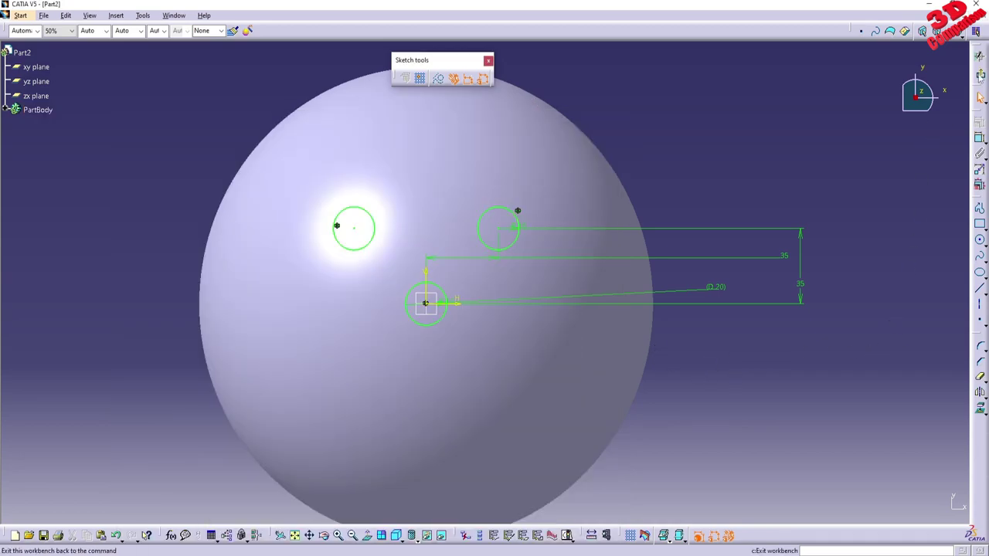
left_click(979, 55)
mouse_move(654, 379)
middle_mouse_down()
mouse_move(514, 315)
mouse_move(510, 235)
middle_mouse_up()
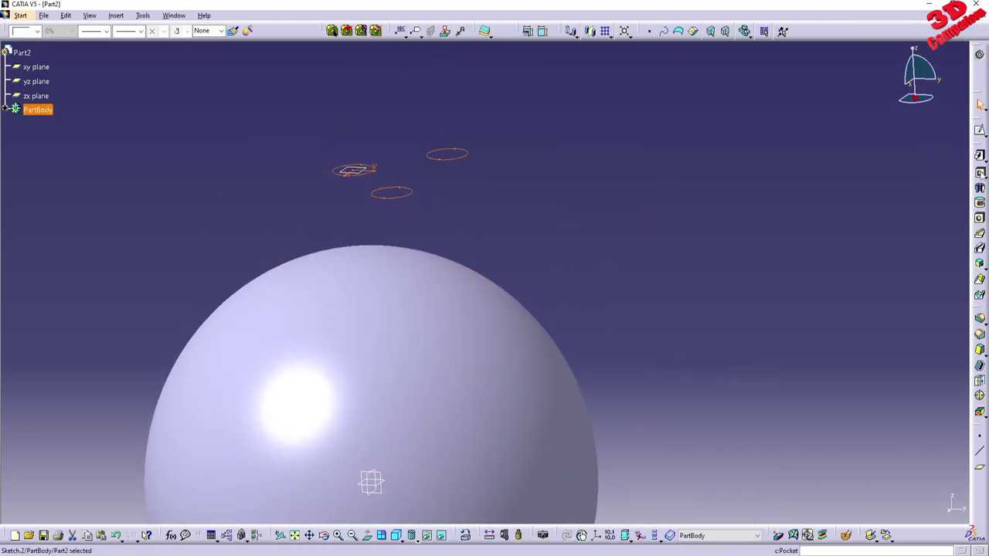
Step: Cut the three finger hole circles into the sphere with a 70 mm deep Pocket and inspect the holes
left_click(979, 172)
type("70")
left_click(937, 506)
middle_click_drag(570, 432, 406, 150)
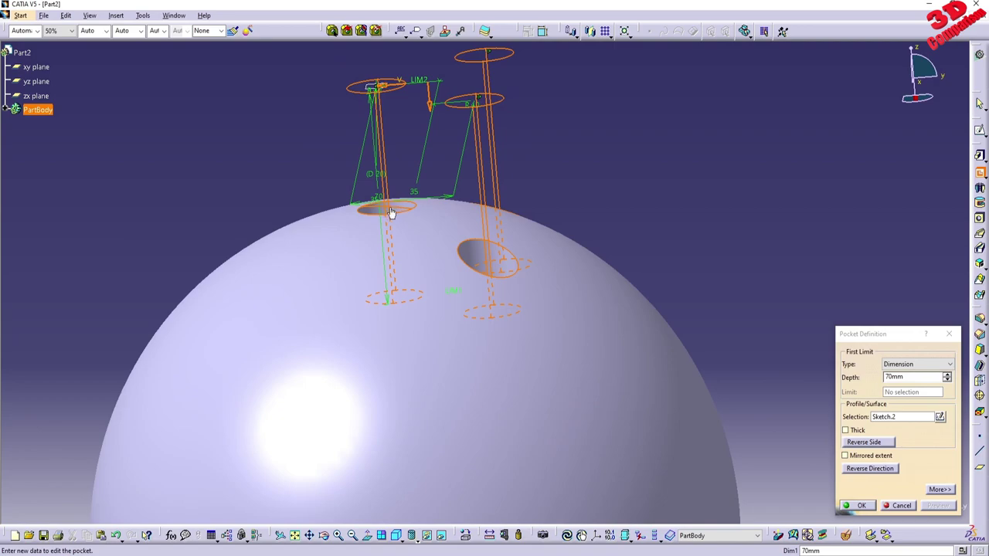
middle_click_drag(411, 309, 396, 201)
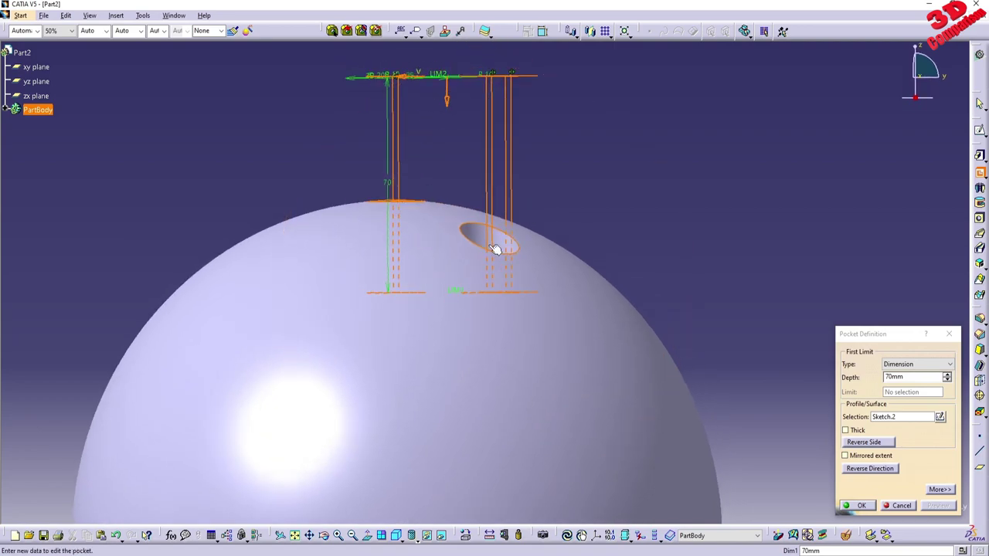
middle_click_drag(503, 245, 591, 363)
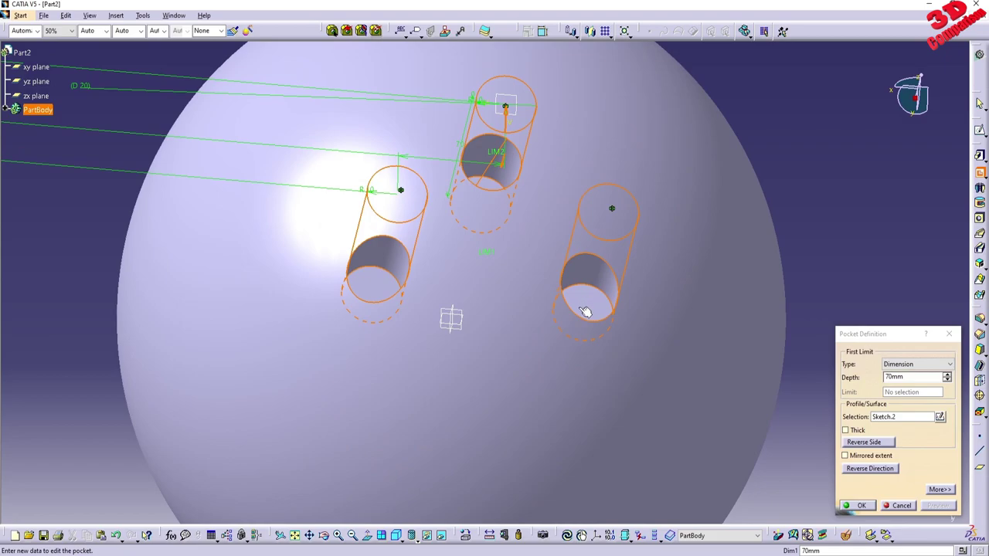
middle_click_drag(563, 288, 479, 433)
left_click(869, 504)
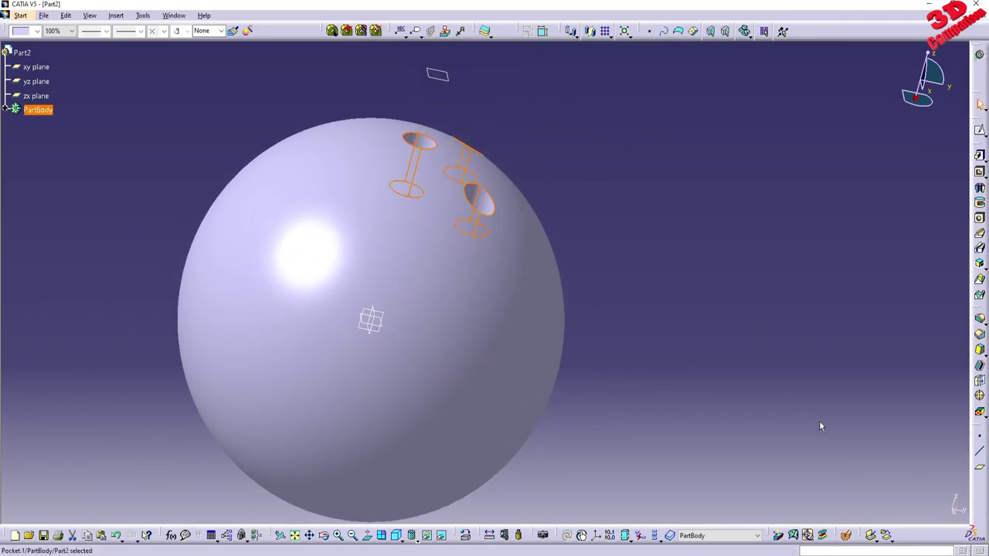
middle_click_drag(518, 187, 476, 360)
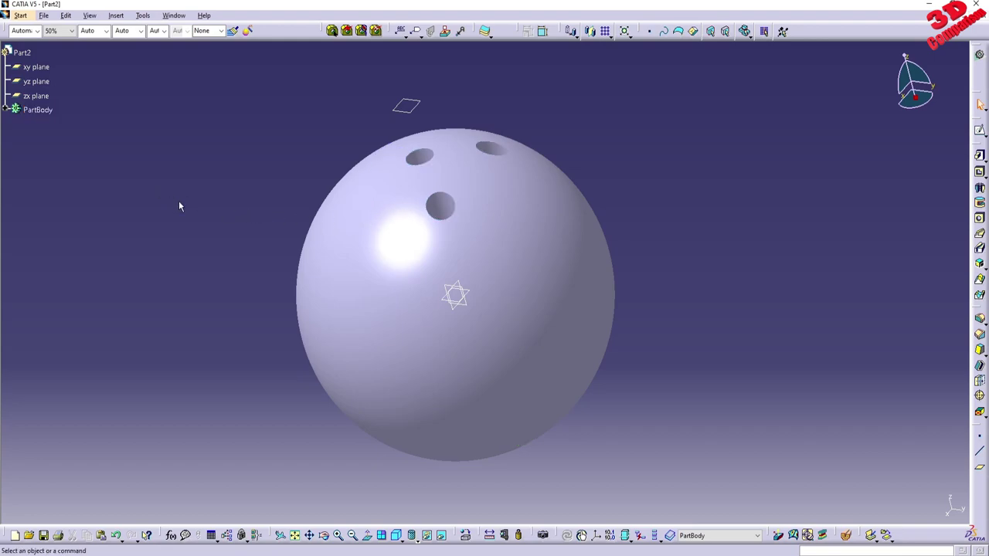
middle_click_drag(530, 217, 464, 231)
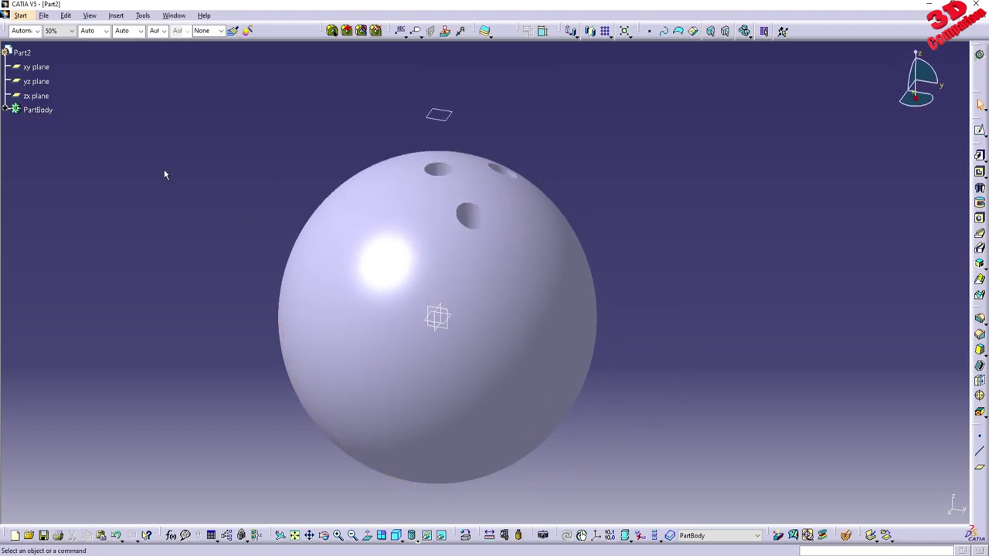
Step: Delete Pocket.1 without its aggregated elements, so that the hole sketch is kept
left_click(7, 110)
left_click(56, 168)
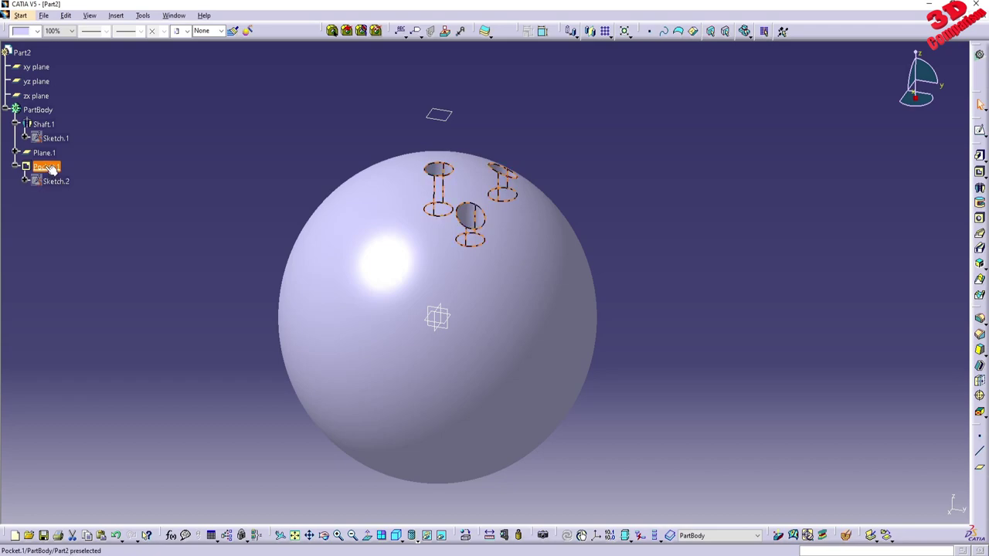
key("Delete")
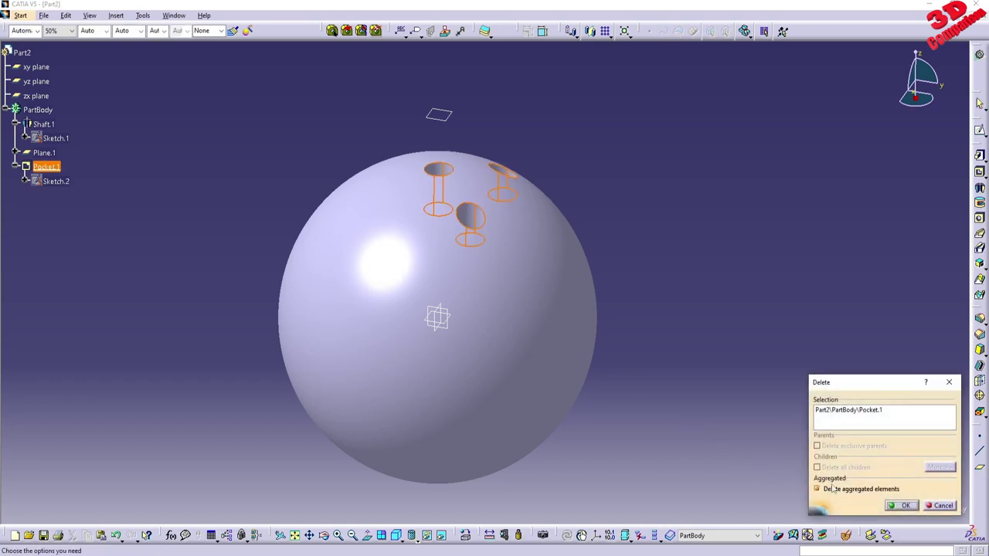
left_click_drag(875, 386, 727, 326)
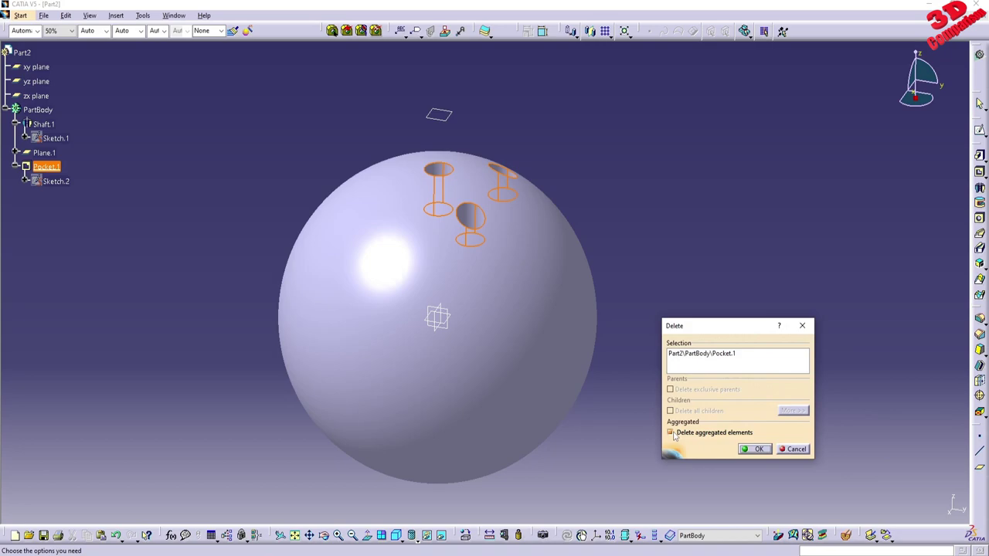
left_click(743, 434)
left_click(755, 449)
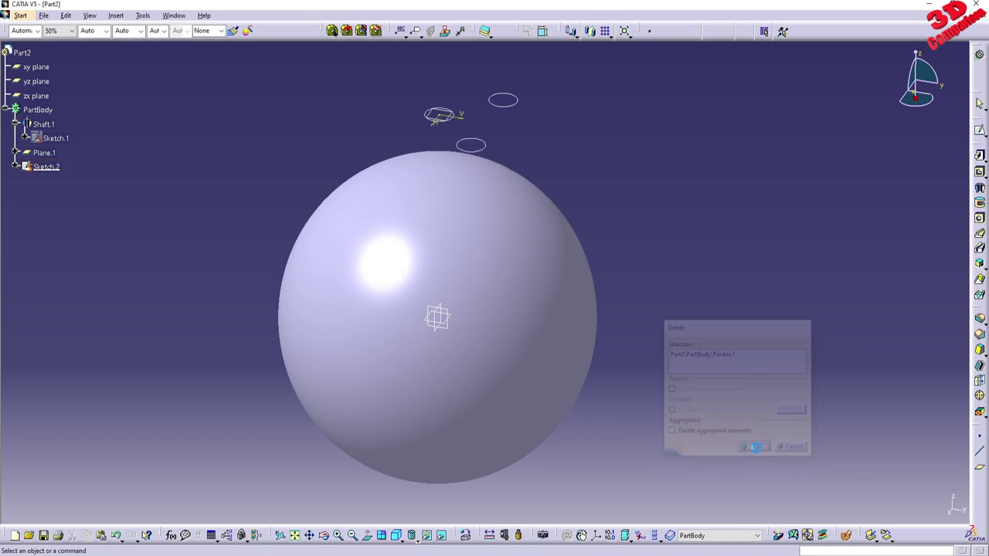
Step: Switch the part to the Generative Shape Design workbench
mouse_move(601, 254)
middle_mouse_down()
mouse_move(424, 289)
mouse_move(460, 249)
mouse_move(444, 276)
middle_mouse_up()
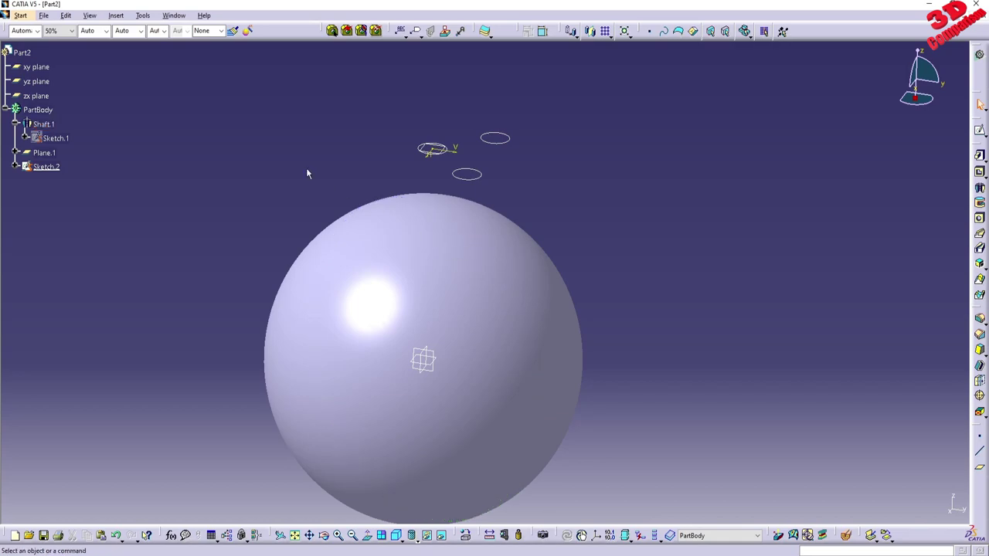
left_click(20, 15)
mouse_move(62, 41)
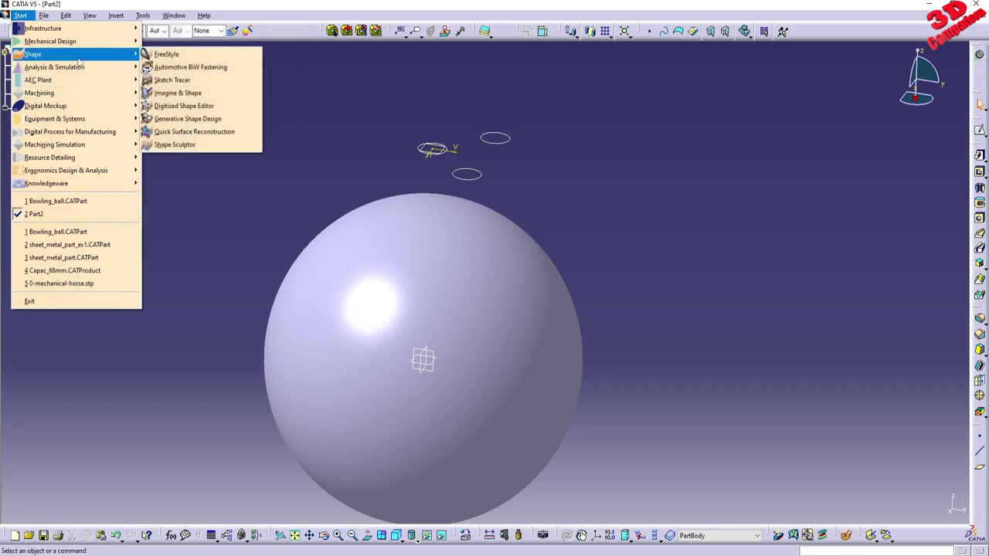
left_click(187, 119)
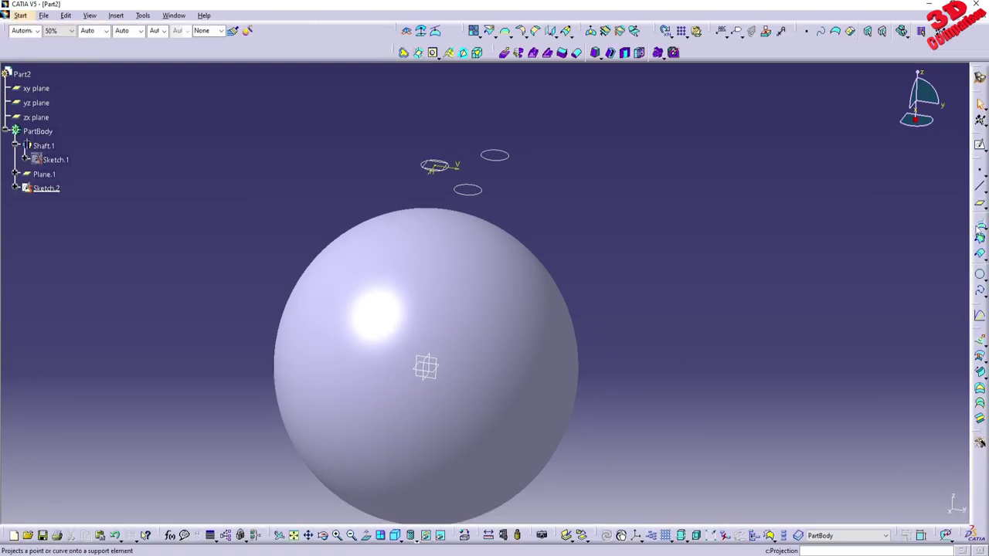
Step: Locate the Projection command among the Wireframe tools and check how that tool group is displayed and docked
left_click_drag(979, 222, 896, 229)
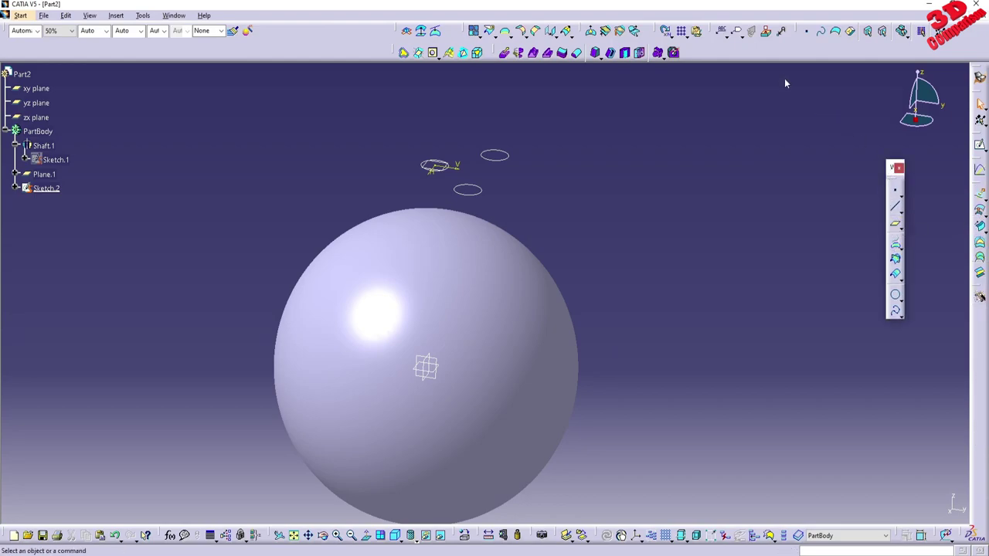
left_click_drag(787, 86, 766, 52)
left_click_drag(776, 167, 805, 168)
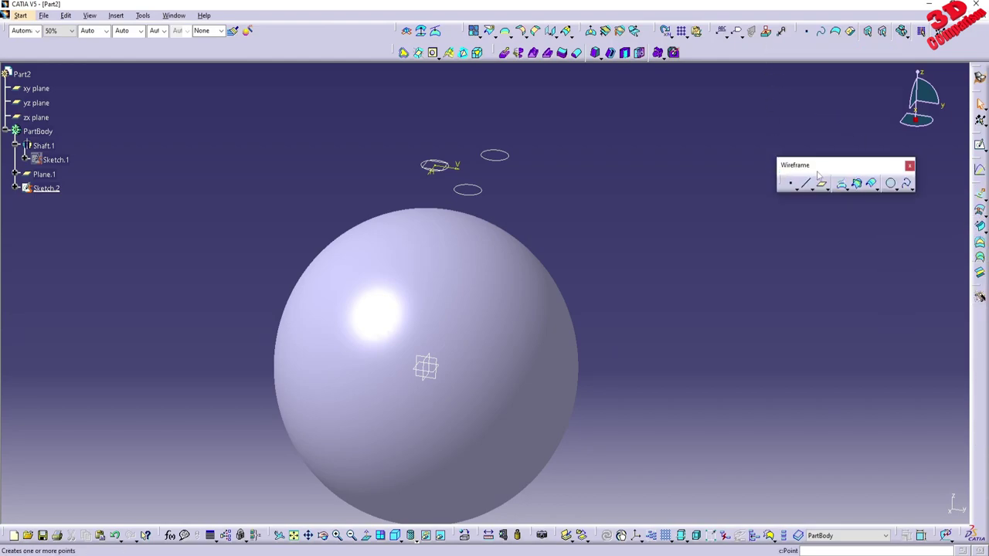
right_click(741, 54)
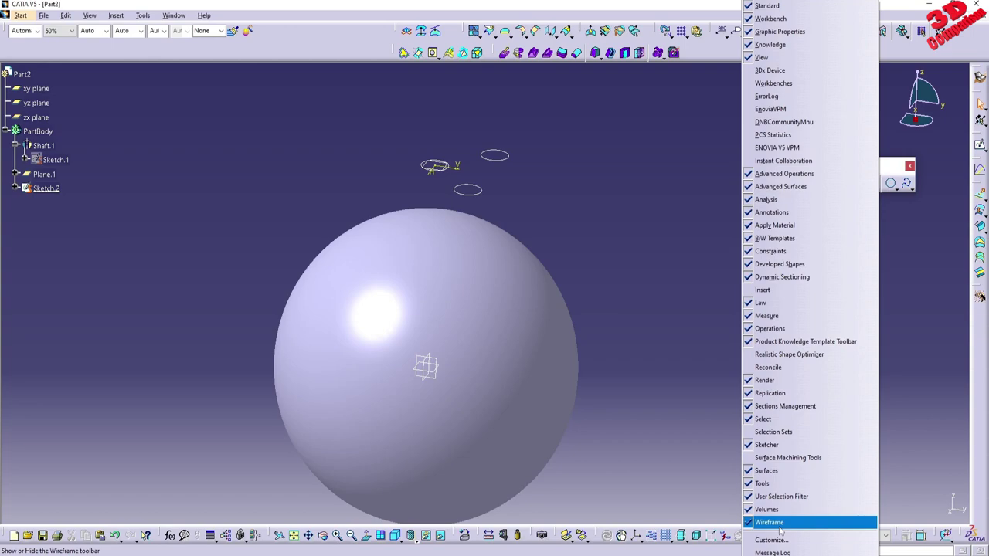
left_click(906, 344)
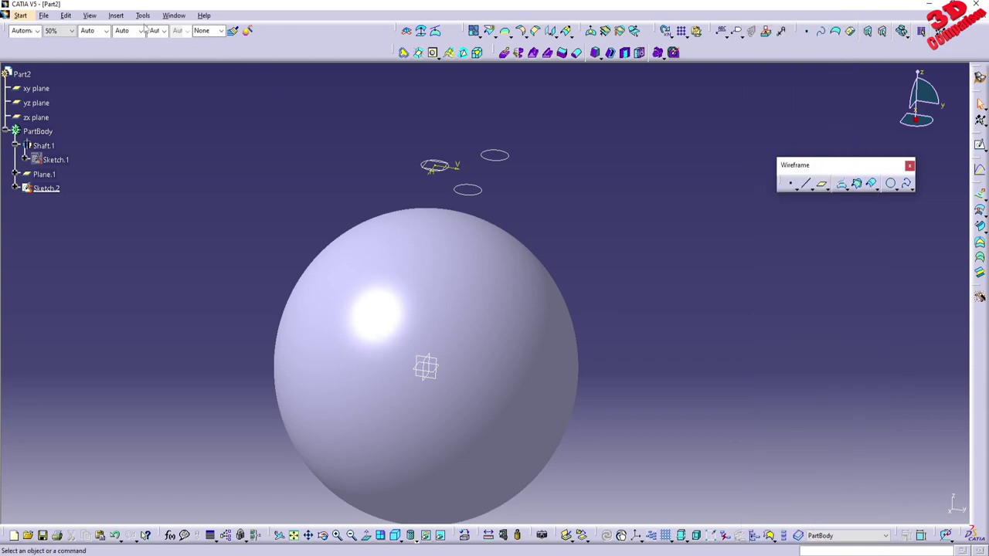
left_click(115, 16)
mouse_move(143, 136)
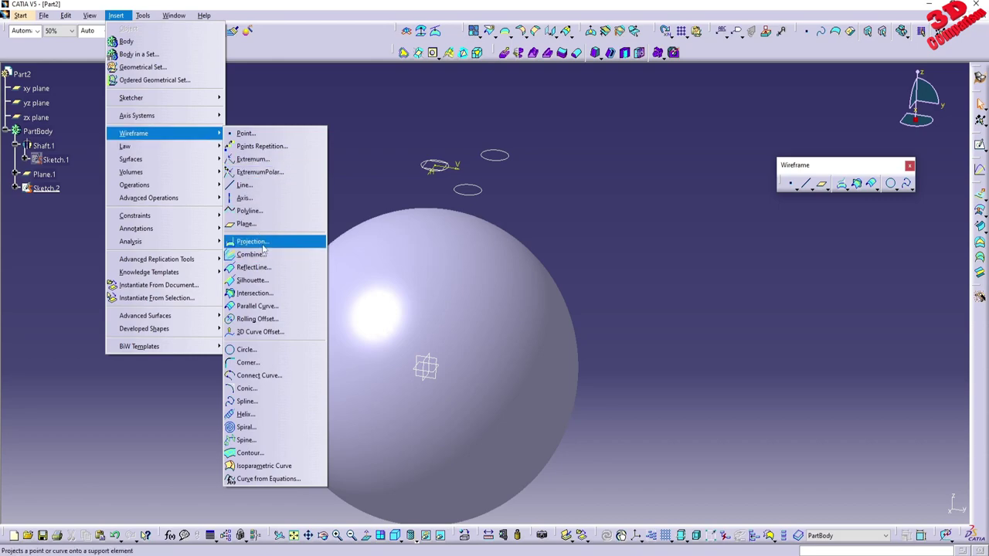
left_click(803, 171)
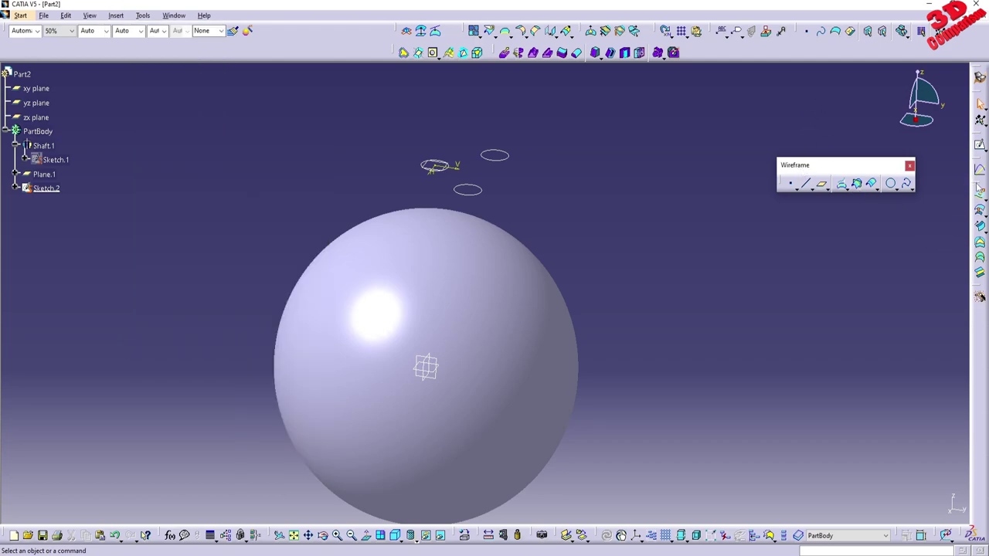
left_click_drag(978, 181, 977, 184)
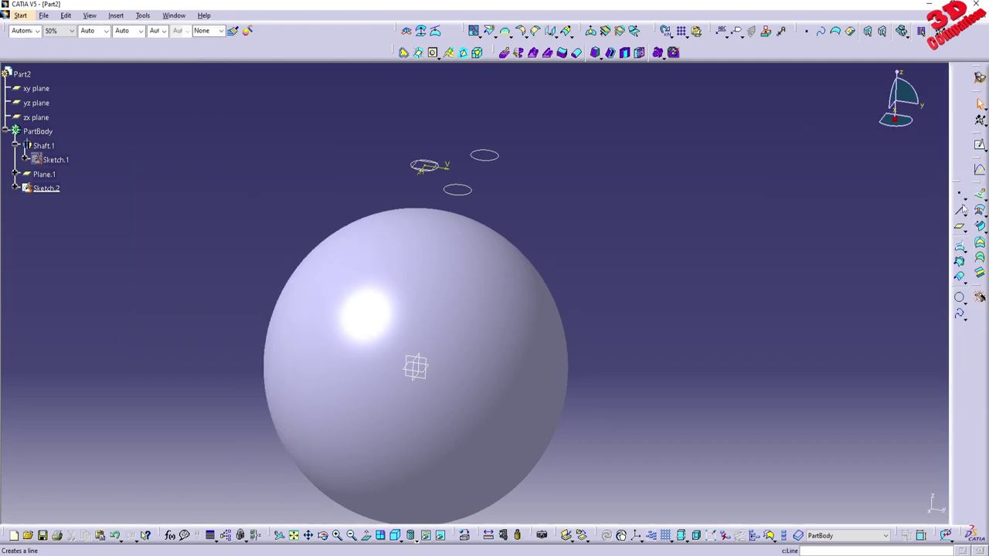
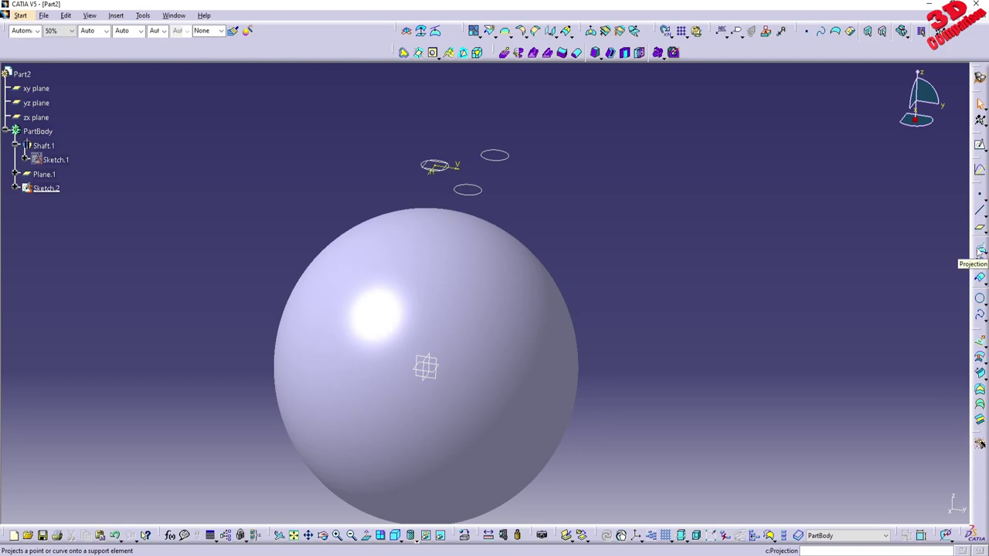
Step: Set up a Normal projection of Sketch.2 with the three circles onto the sphere Shaft.1 and preview the projected curves
left_click(979, 252)
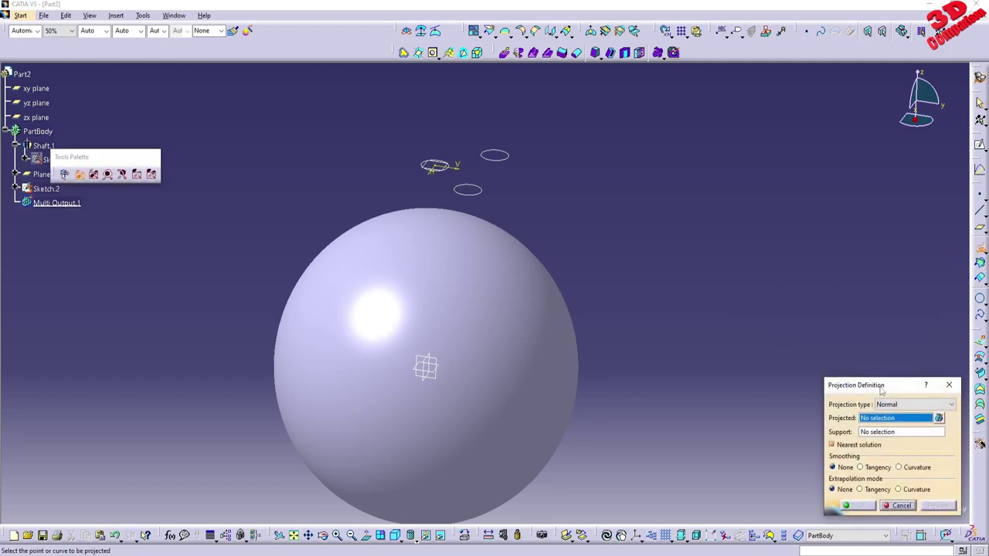
left_click_drag(866, 385, 652, 309)
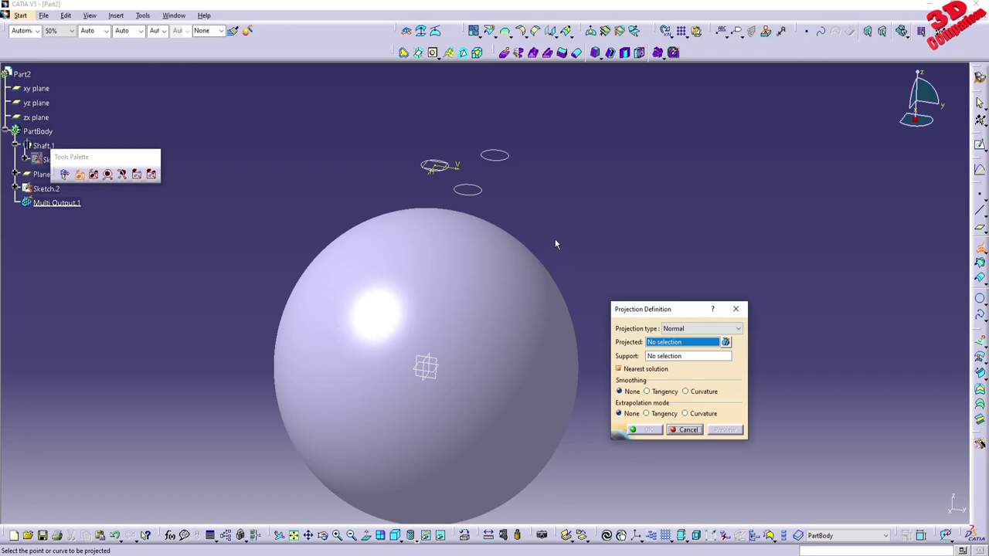
left_click(489, 192)
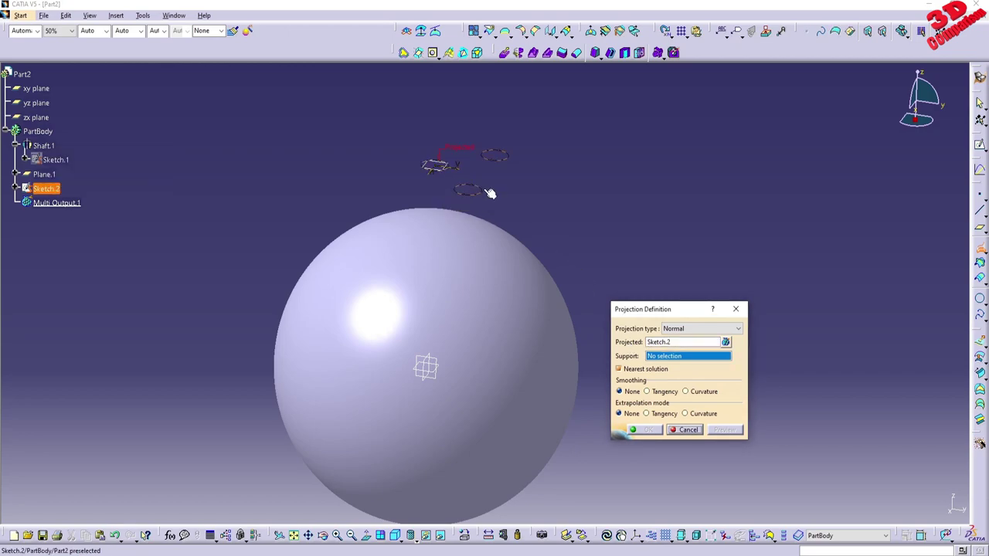
mouse_move(489, 192)
middle_mouse_down()
mouse_move(488, 237)
mouse_move(514, 327)
middle_mouse_up()
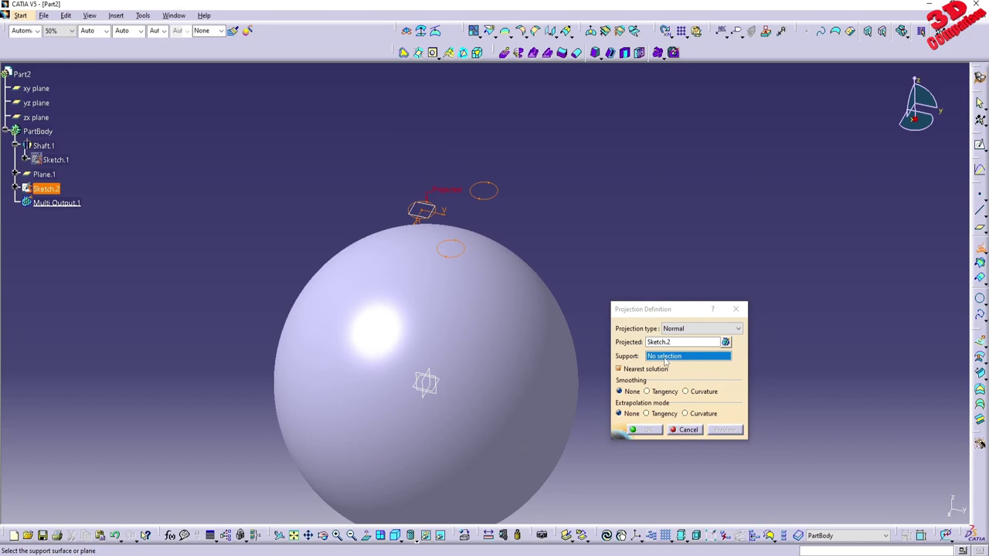
left_click(505, 307)
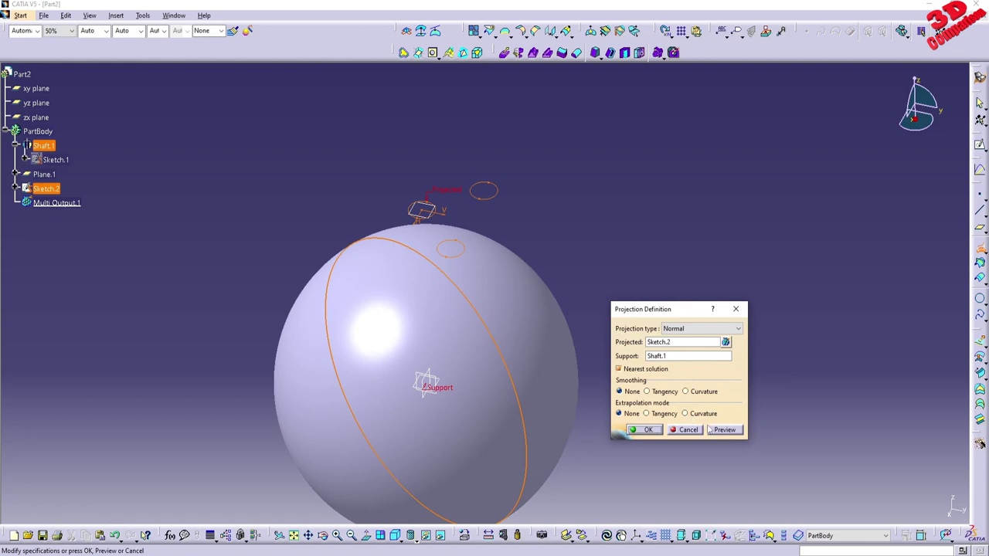
left_click(724, 430)
middle_click_drag(521, 327, 459, 244)
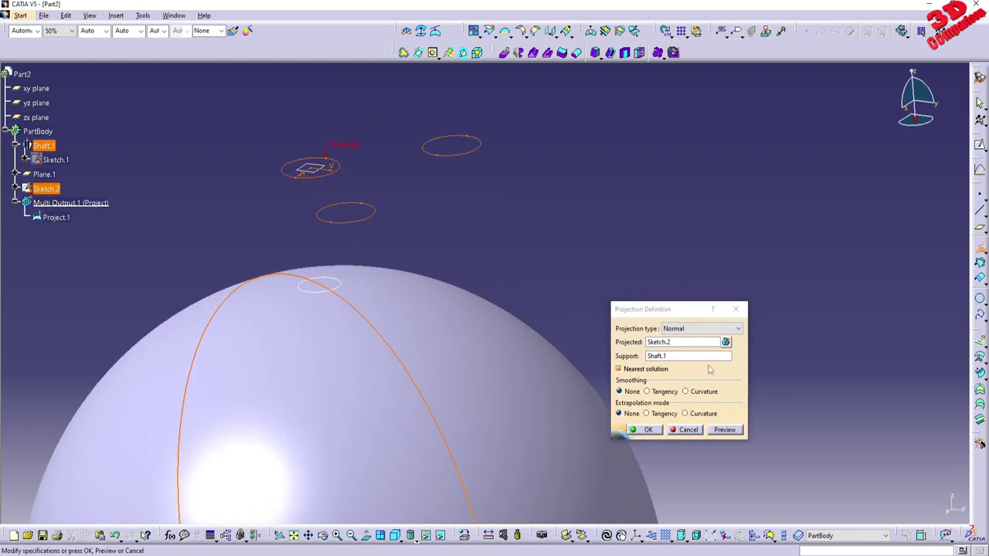
middle_click_drag(327, 380, 400, 332)
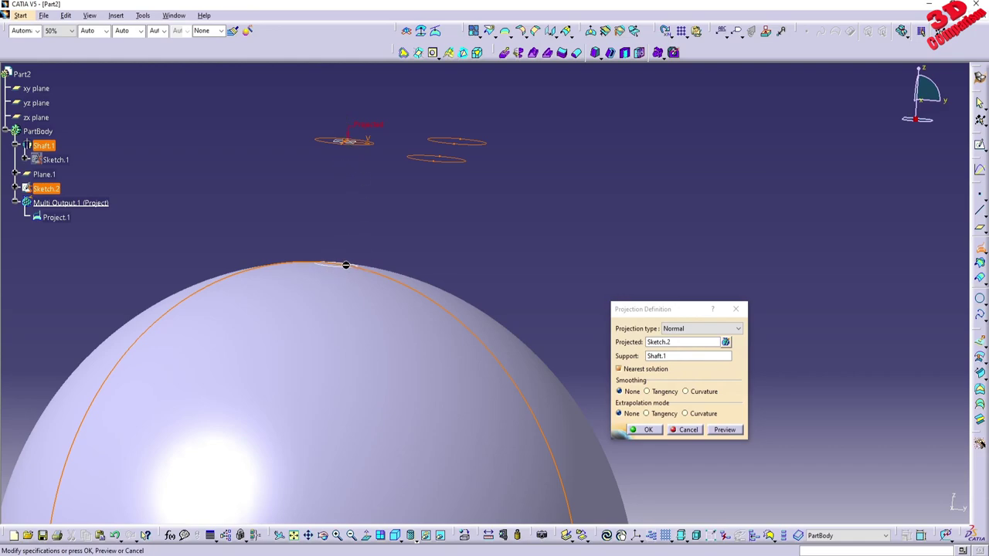
mouse_move(343, 271)
middle_mouse_down()
mouse_move(386, 273)
mouse_move(391, 337)
mouse_move(554, 376)
middle_mouse_up()
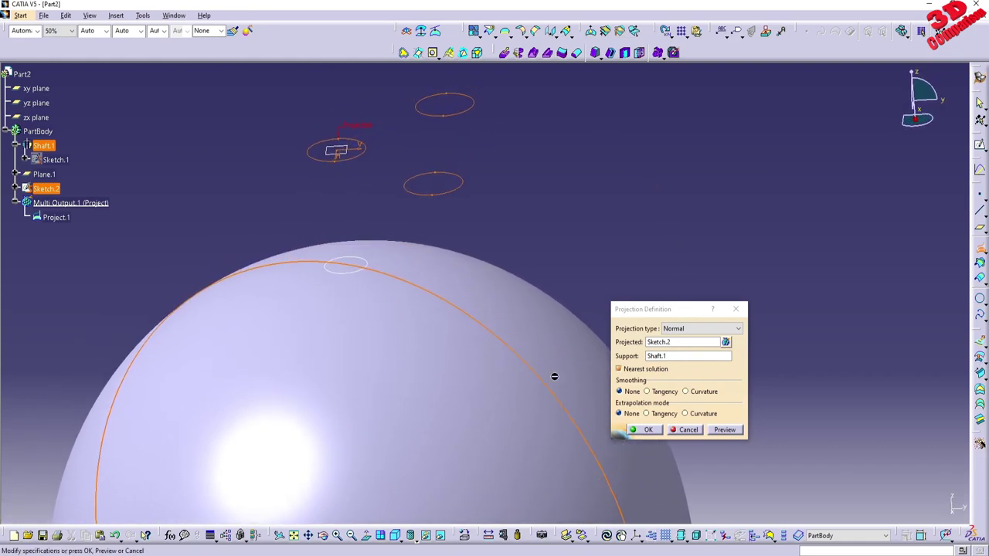
Step: Turn off the Nearest solution option for the projection and inspect the projected circles around the sphere
left_click(641, 373)
middle_click_drag(642, 373, 455, 356)
middle_click_drag(533, 420, 443, 334)
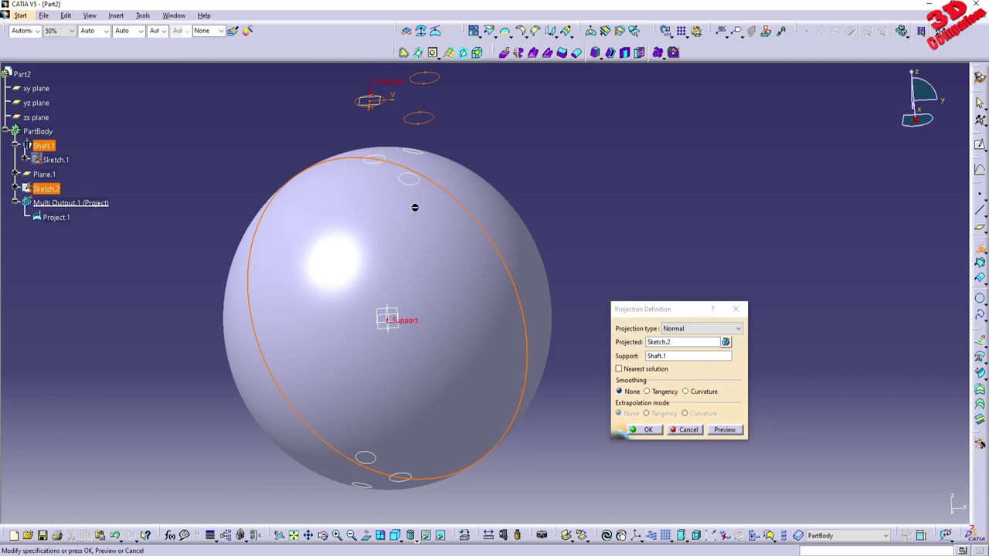
Step: Change the projection of Sketch.2 to Along a direction using the Z Component and preview the projected circles on the sphere
mouse_move(415, 207)
middle_mouse_down()
mouse_move(486, 463)
mouse_move(434, 379)
mouse_move(466, 329)
mouse_move(448, 333)
mouse_move(487, 239)
mouse_move(468, 276)
mouse_move(470, 325)
middle_mouse_up()
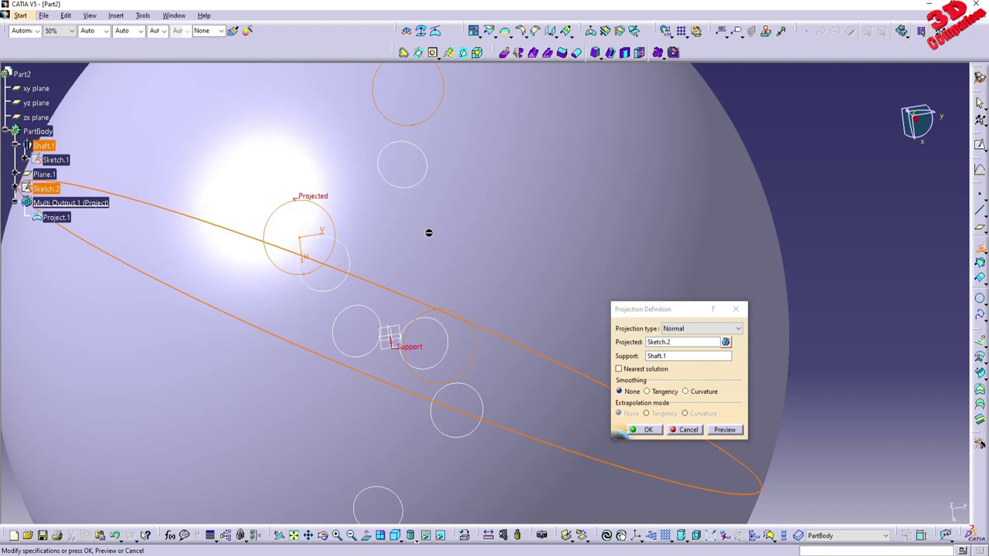
mouse_move(441, 348)
middle_mouse_down()
mouse_move(419, 375)
mouse_move(418, 412)
mouse_move(391, 351)
mouse_move(397, 265)
mouse_move(432, 295)
middle_mouse_up()
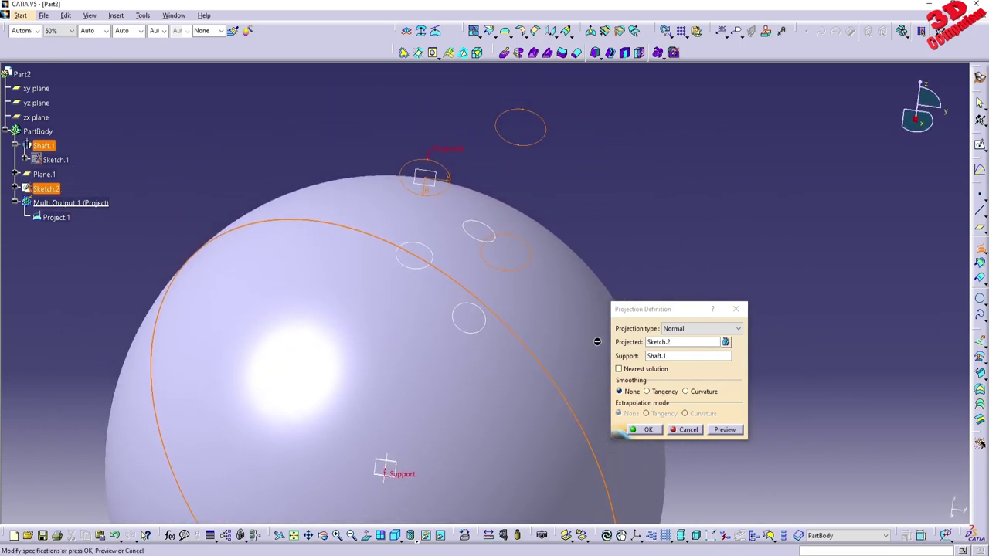
left_click(686, 328)
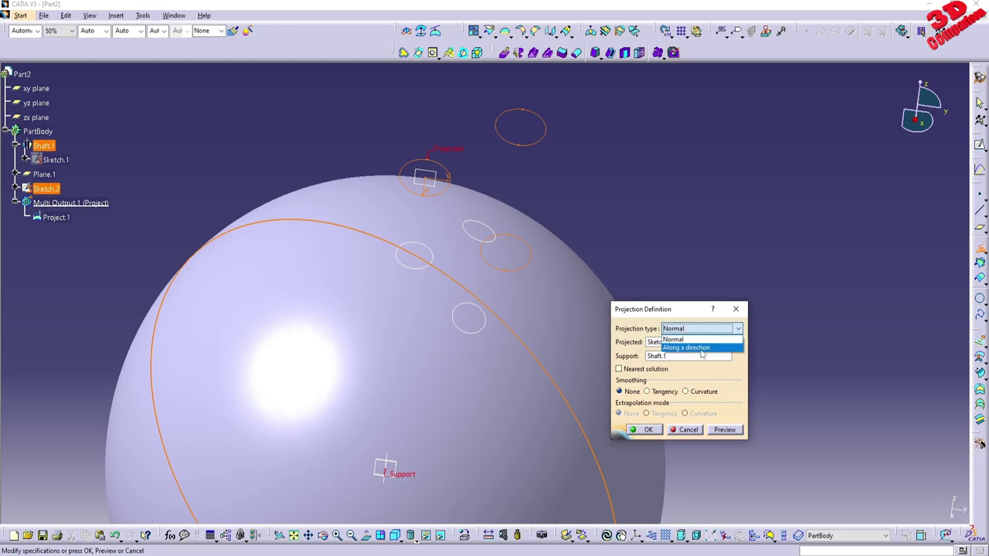
left_click(702, 352)
middle_click_drag(503, 369, 450, 296)
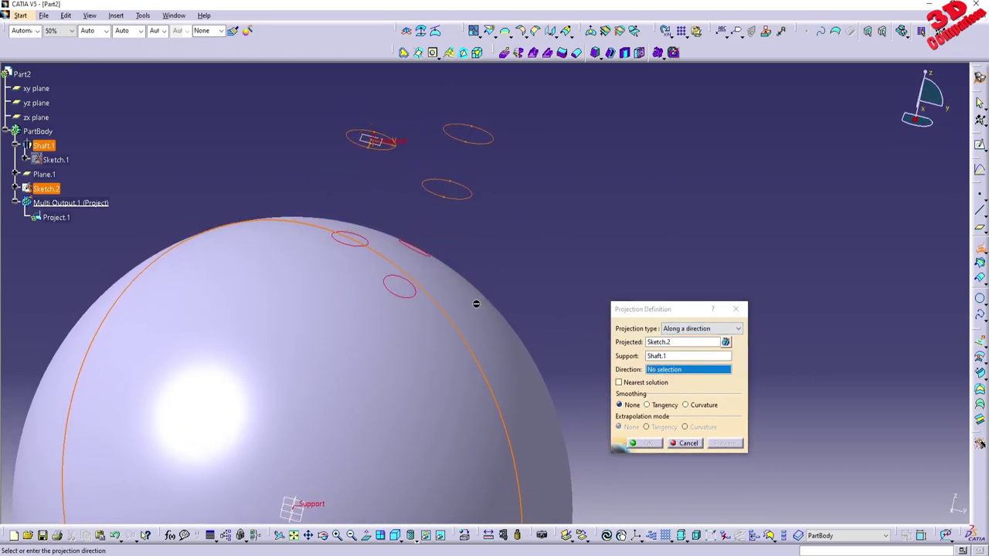
right_click(657, 372)
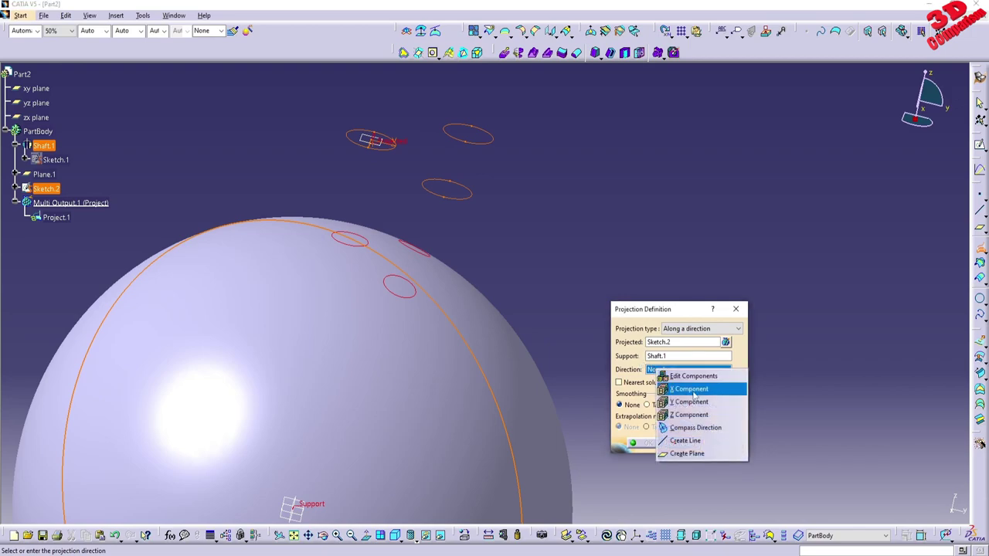
left_click(670, 407)
left_click(725, 444)
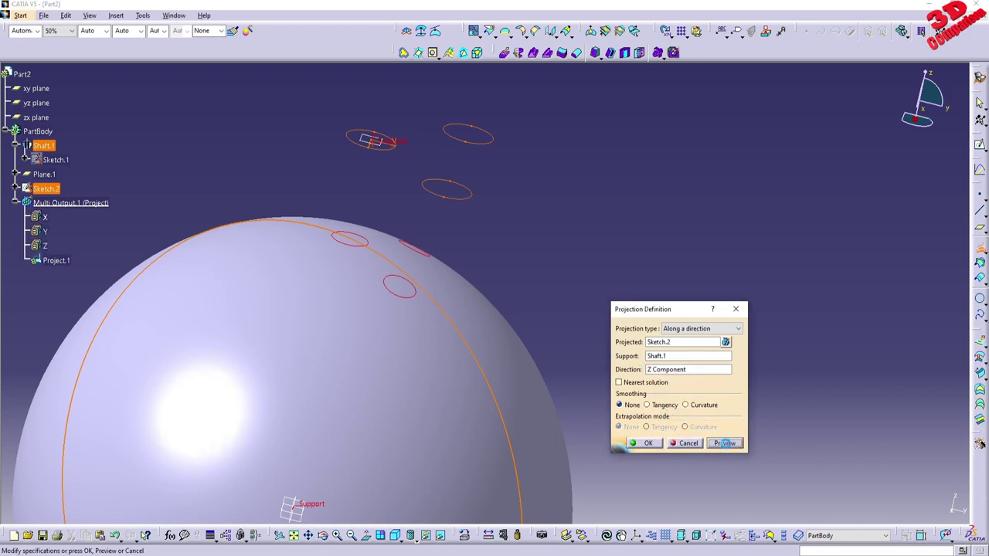
middle_click_drag(457, 247, 398, 285)
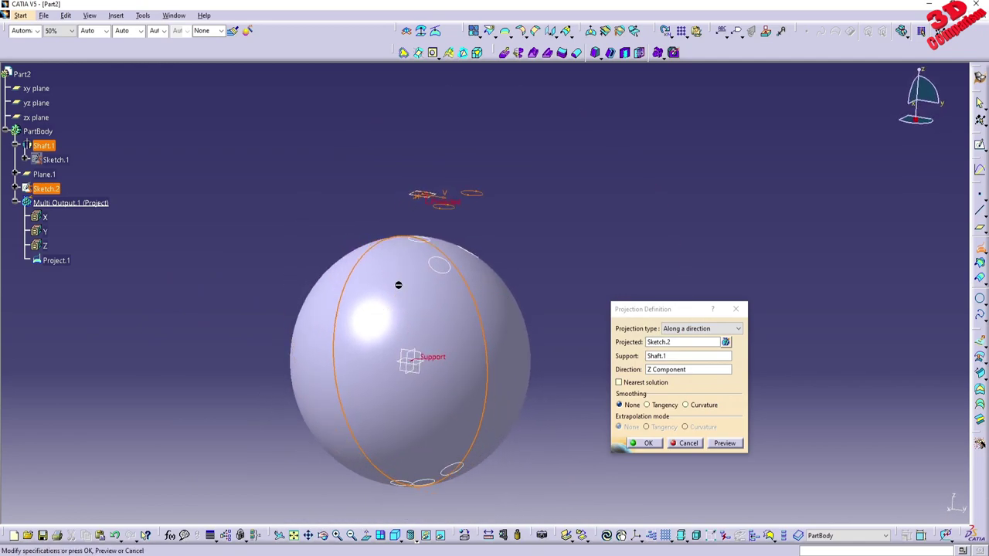
Step: Create the projection and keep all the sub-elements of its unconnected result
left_click(658, 444)
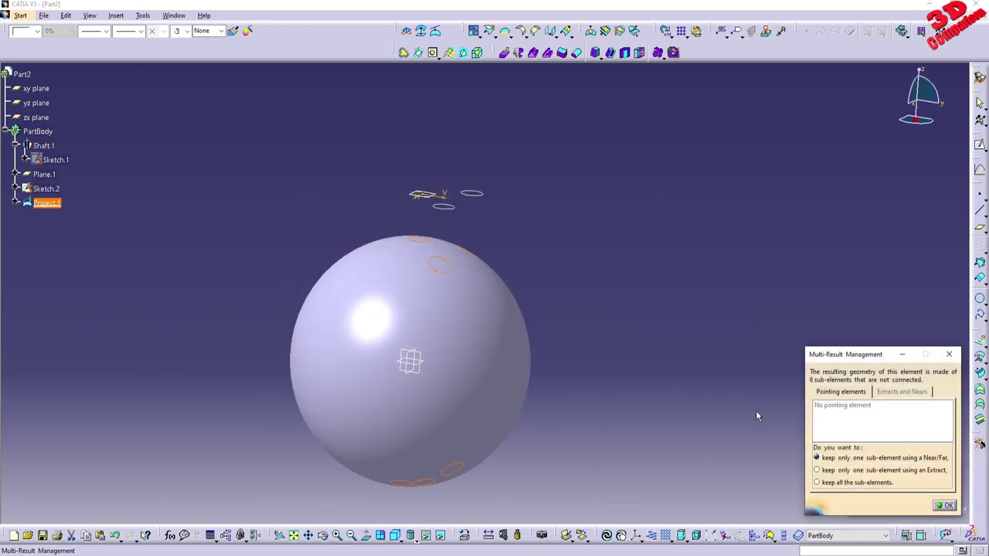
left_click_drag(838, 354, 632, 318)
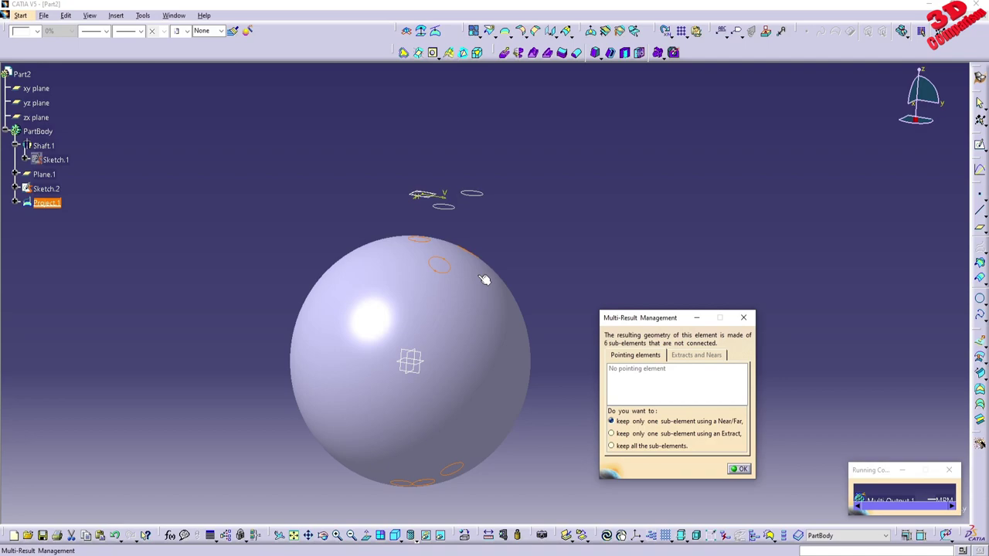
left_click(653, 447)
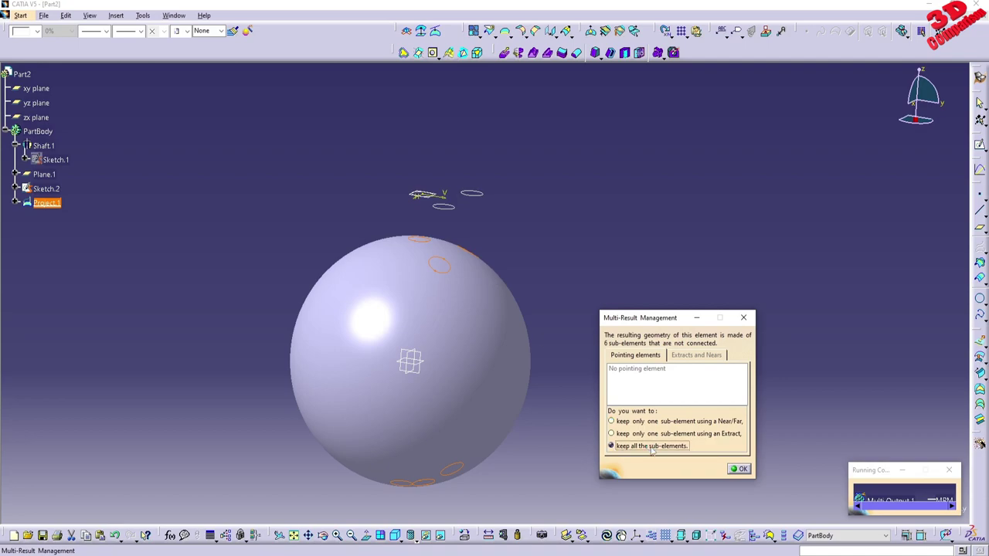
left_click(738, 470)
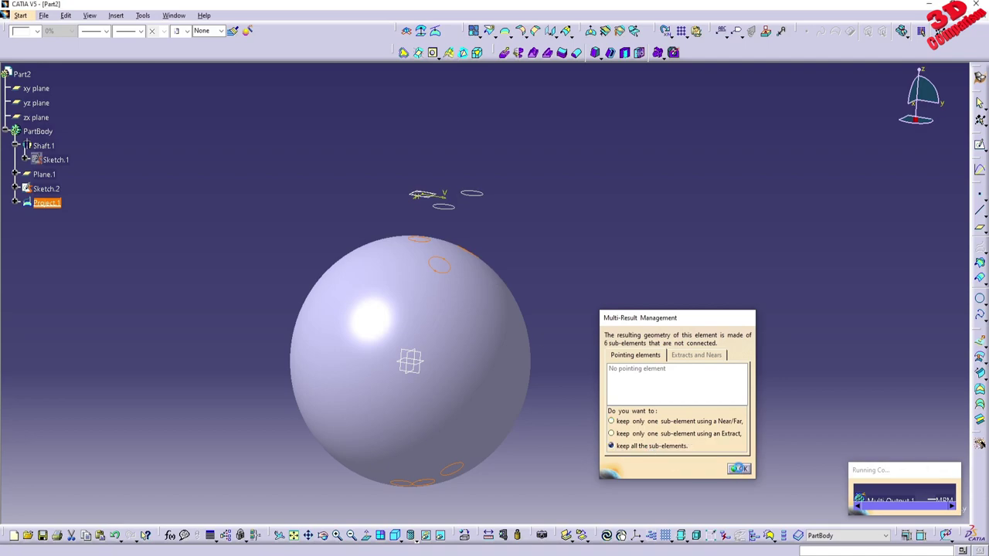
middle_click_drag(590, 292, 549, 342)
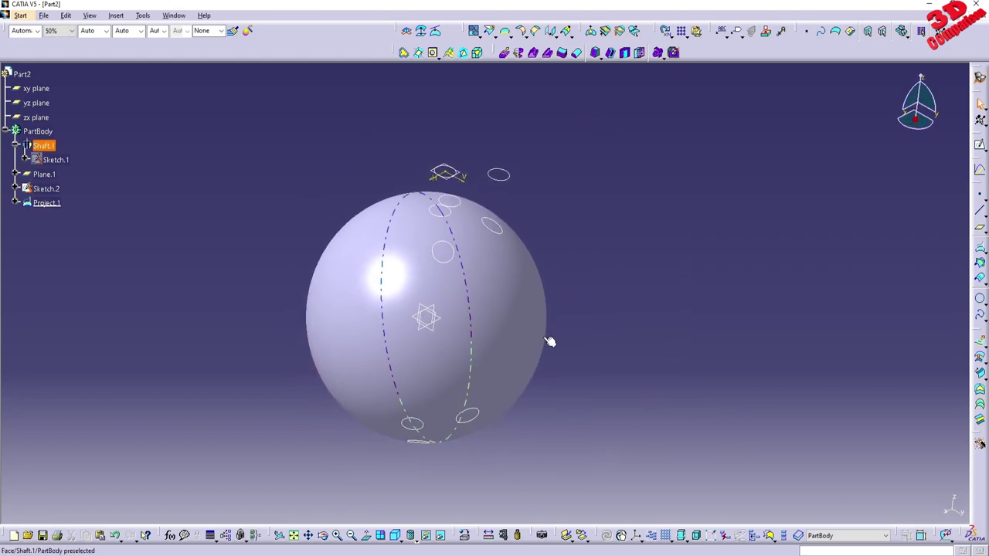
Step: Switch to the Part Design workbench with the projection Project.1 selected
left_click(48, 204)
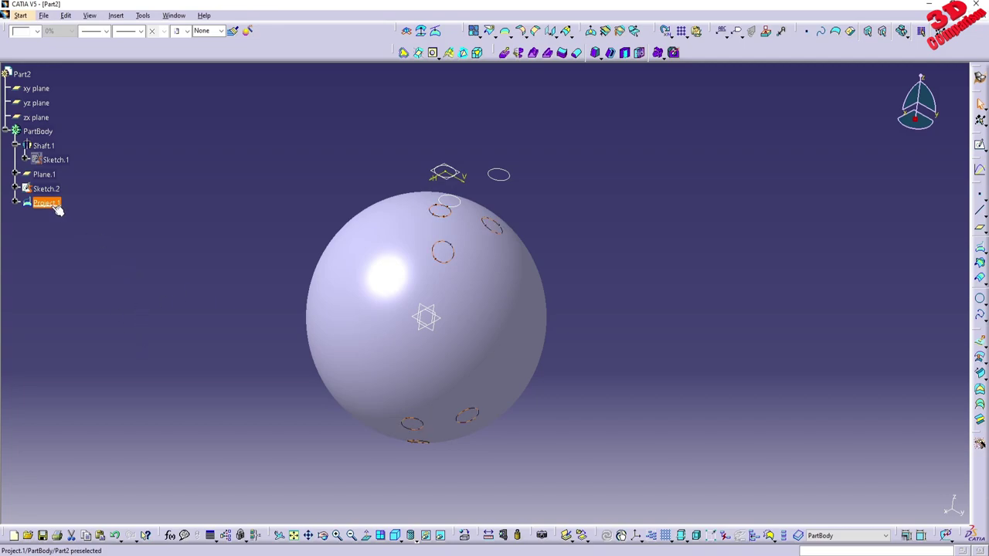
left_click(20, 14)
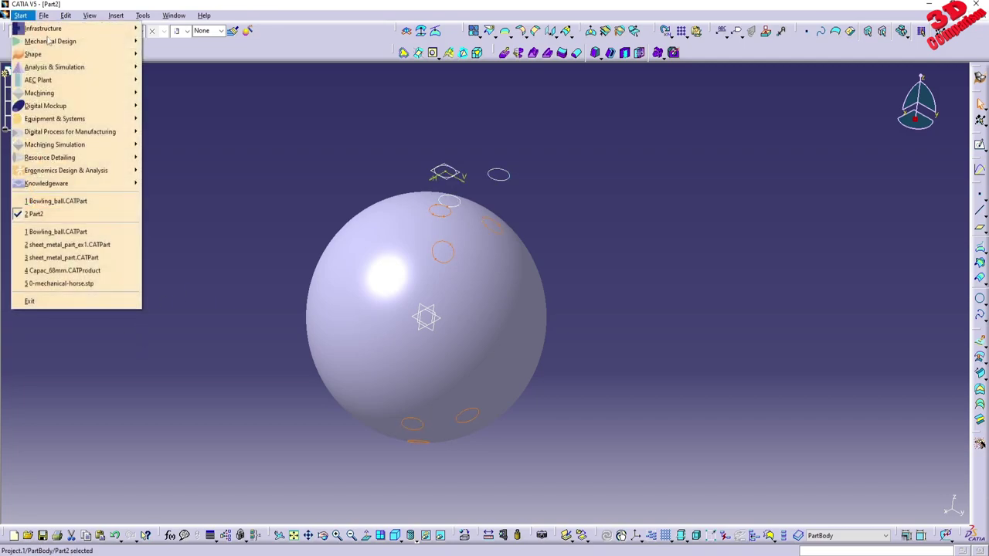
mouse_move(115, 42)
left_click(167, 44)
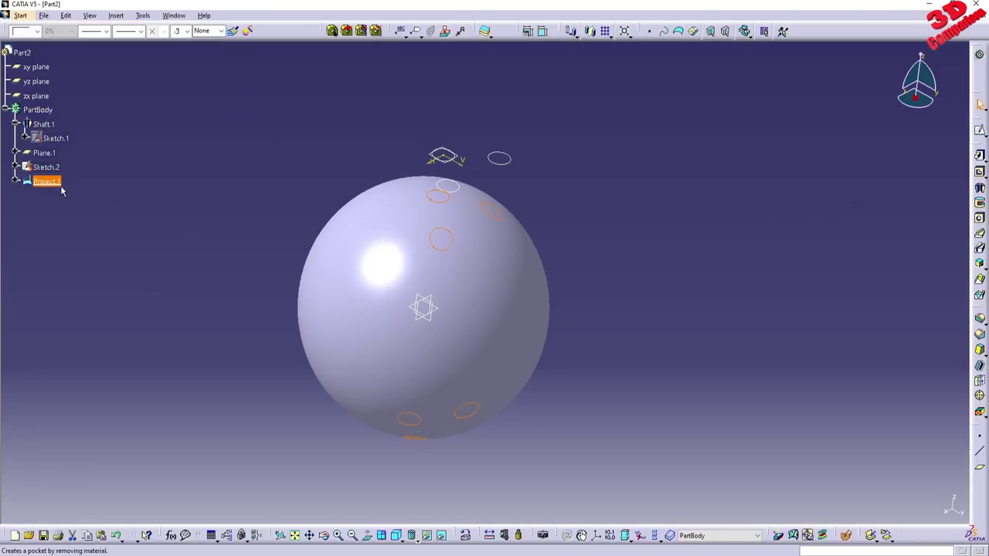
left_click(978, 173)
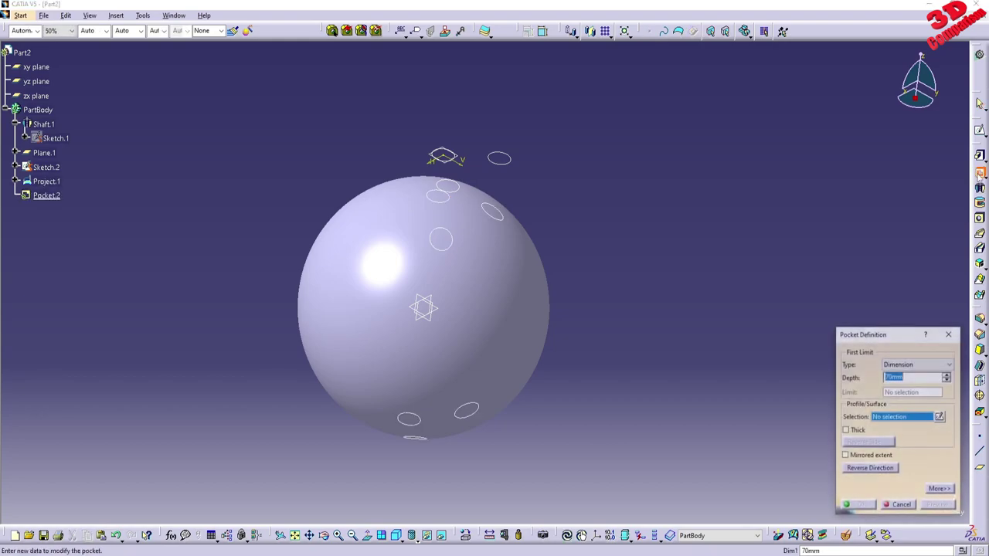
middle_click_drag(585, 283, 468, 283)
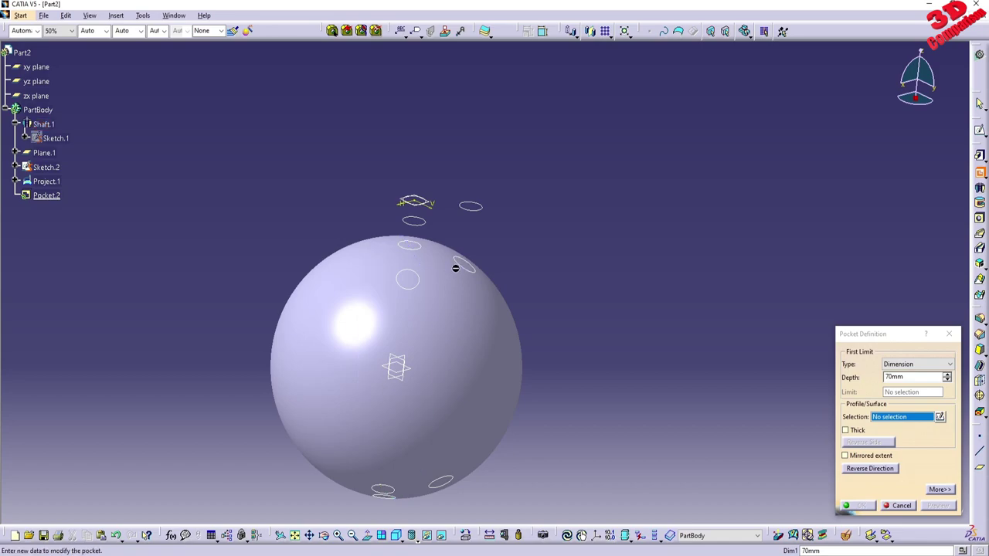
middle_click_drag(456, 267, 459, 216)
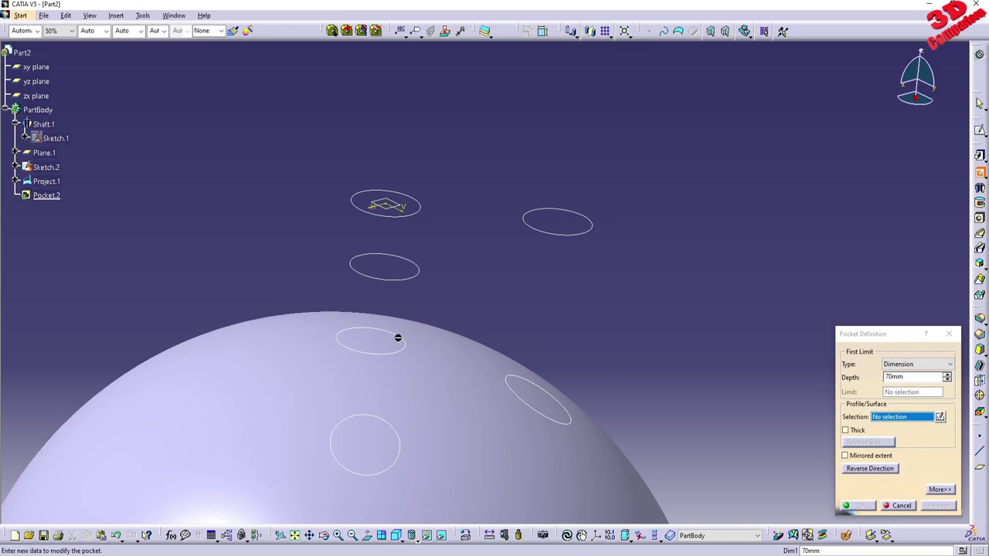
left_click(409, 285)
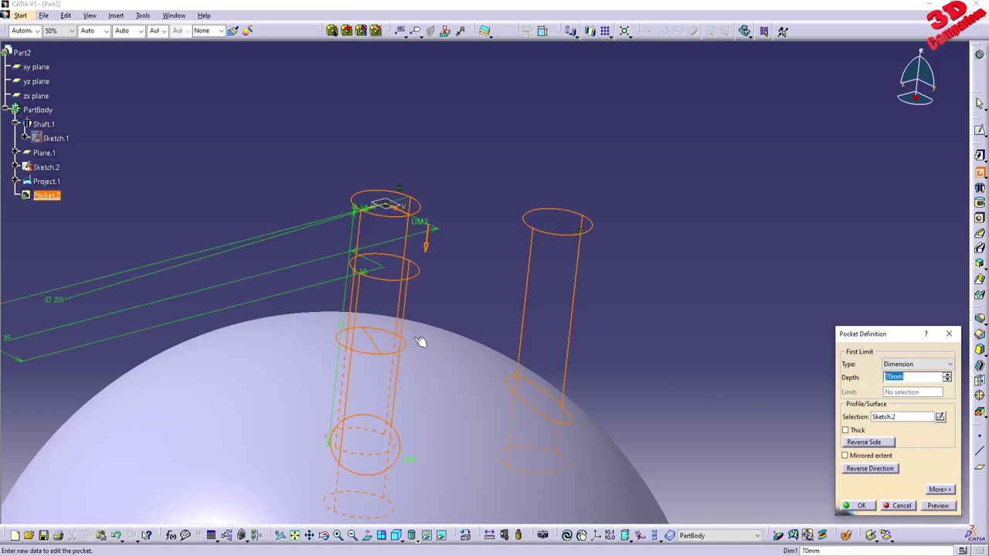
mouse_move(409, 284)
middle_mouse_down()
mouse_move(404, 193)
mouse_move(414, 255)
middle_mouse_up()
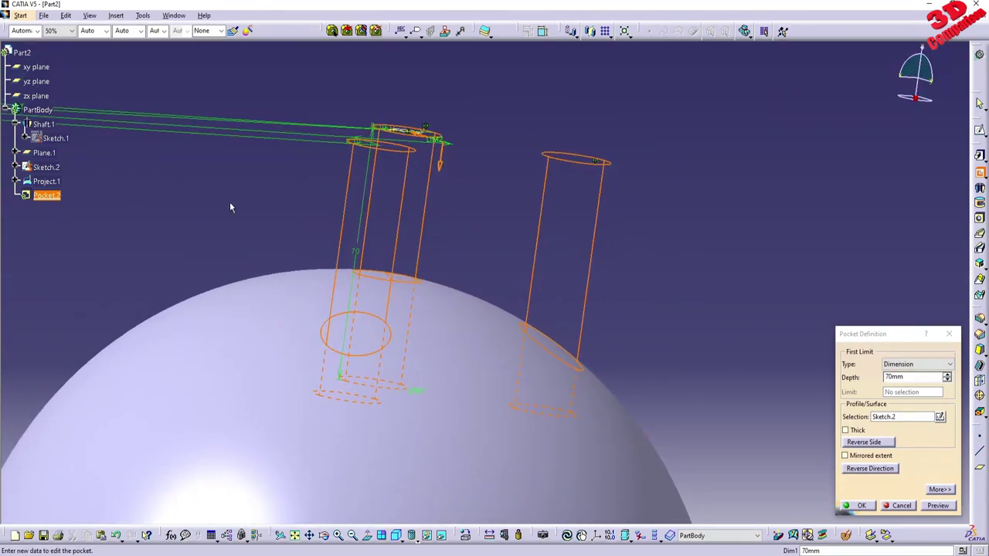
left_click(910, 506)
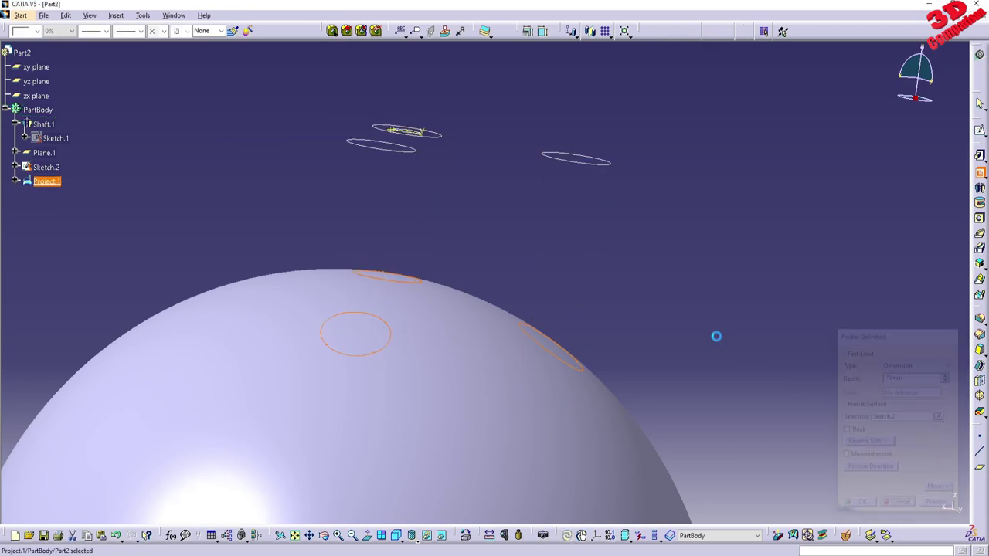
middle_click_drag(490, 281, 507, 300)
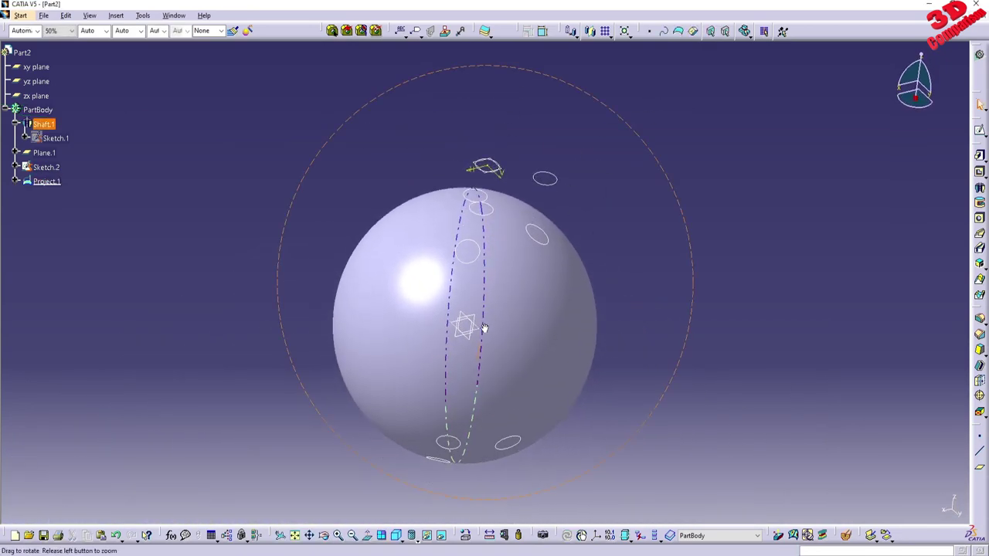
Step: Clear the selection and switch the part back to the Generative Shape Design workbench
left_click(150, 113)
left_click(15, 15)
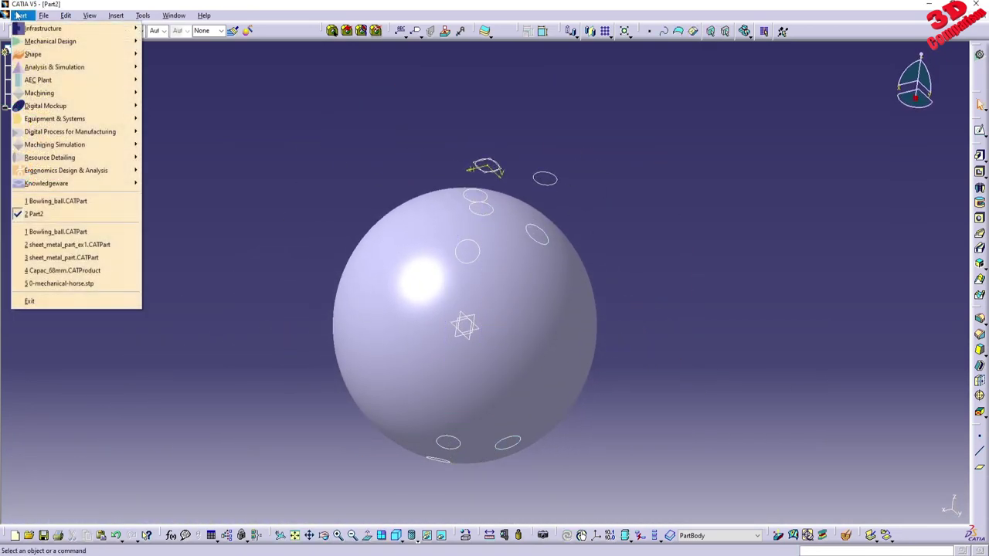
mouse_move(56, 60)
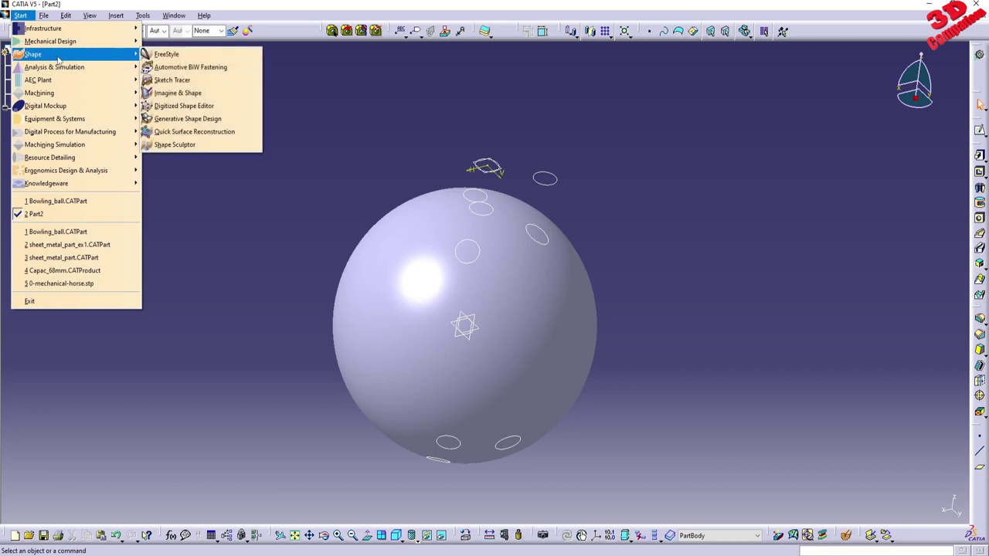
left_click(188, 118)
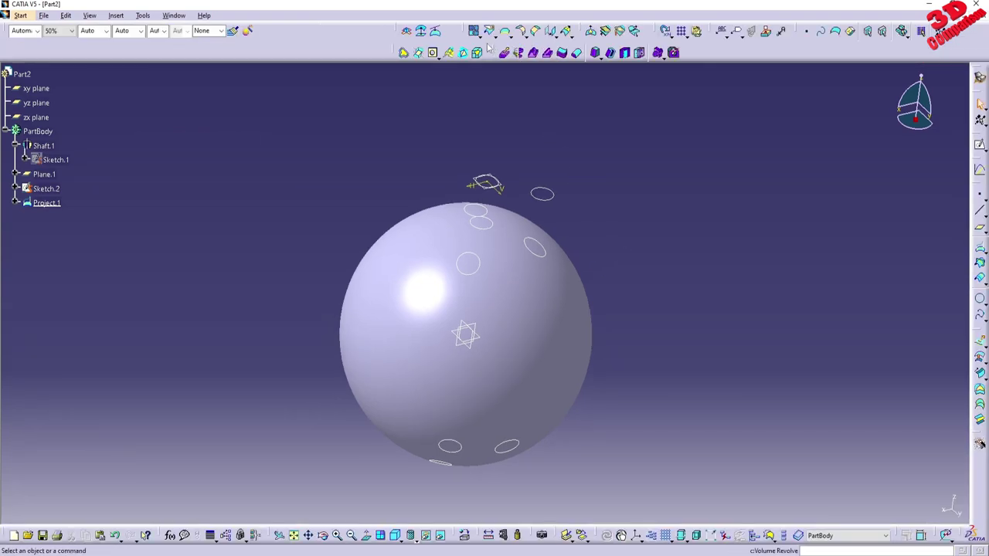
Step: Extract the projected circle of Project.1 farthest from the sphere's pole on its upper right side, using No propagation
left_click(568, 54)
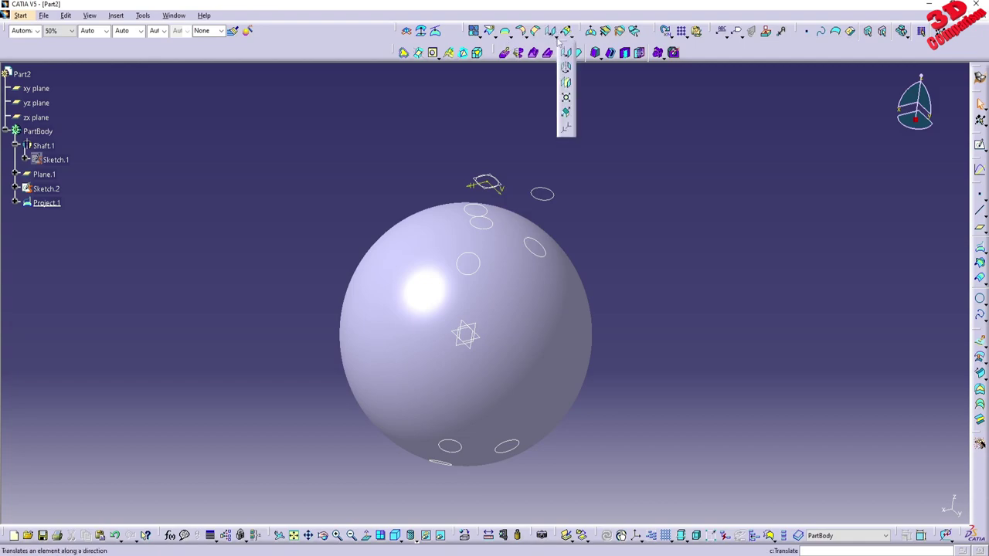
left_click(512, 45)
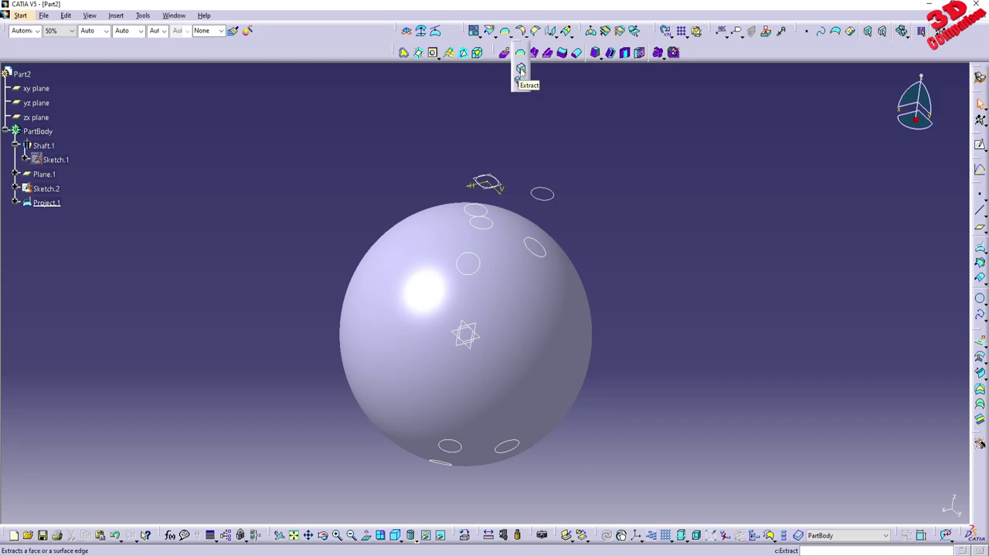
left_click(521, 69)
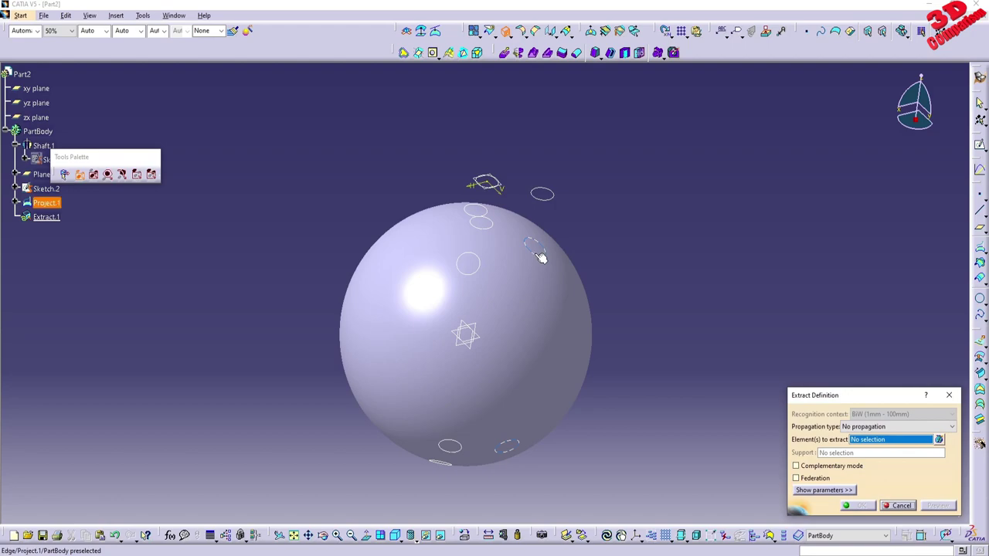
left_click_drag(845, 396, 732, 294)
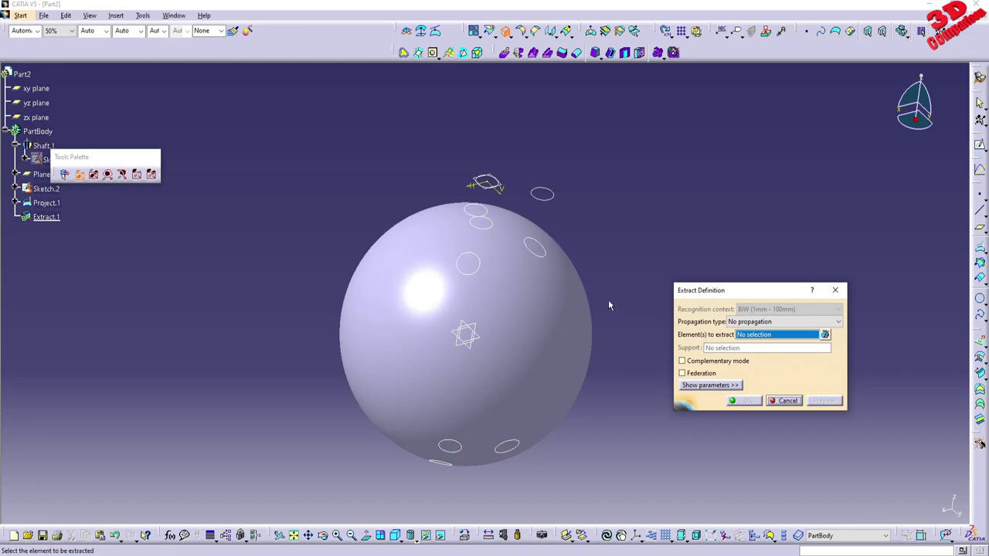
left_click(546, 250)
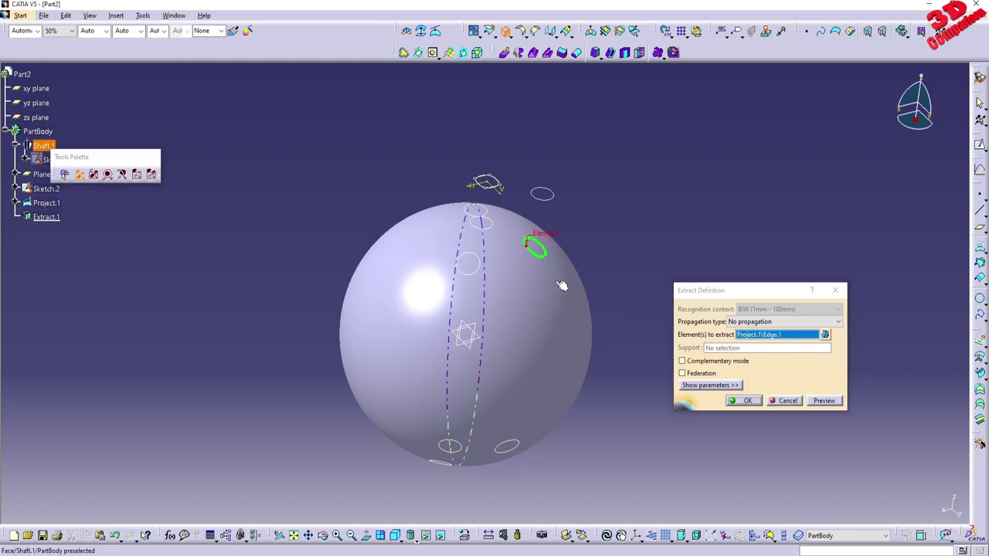
middle_click_drag(563, 283, 508, 327)
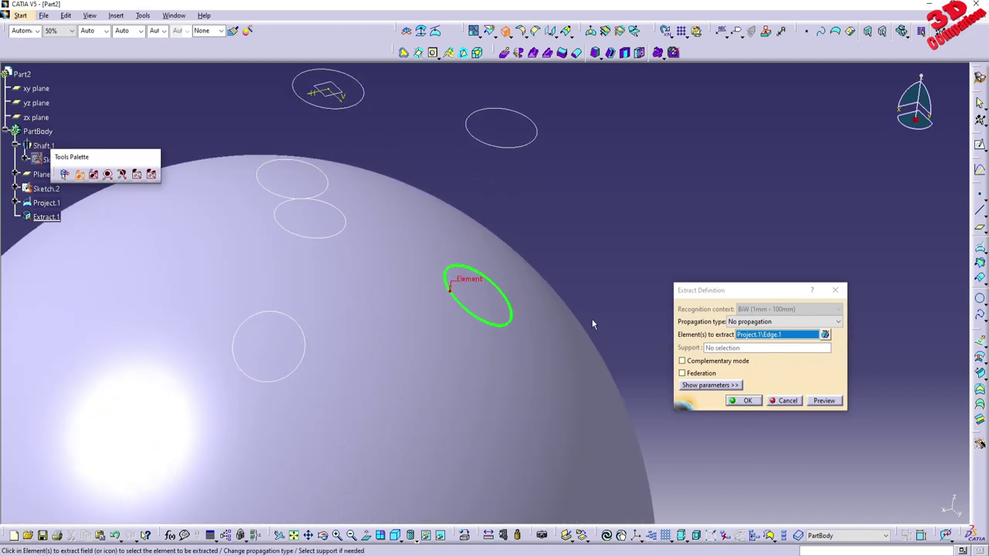
mouse_move(536, 345)
middle_mouse_down()
mouse_move(520, 353)
mouse_move(510, 232)
mouse_move(543, 336)
middle_mouse_up()
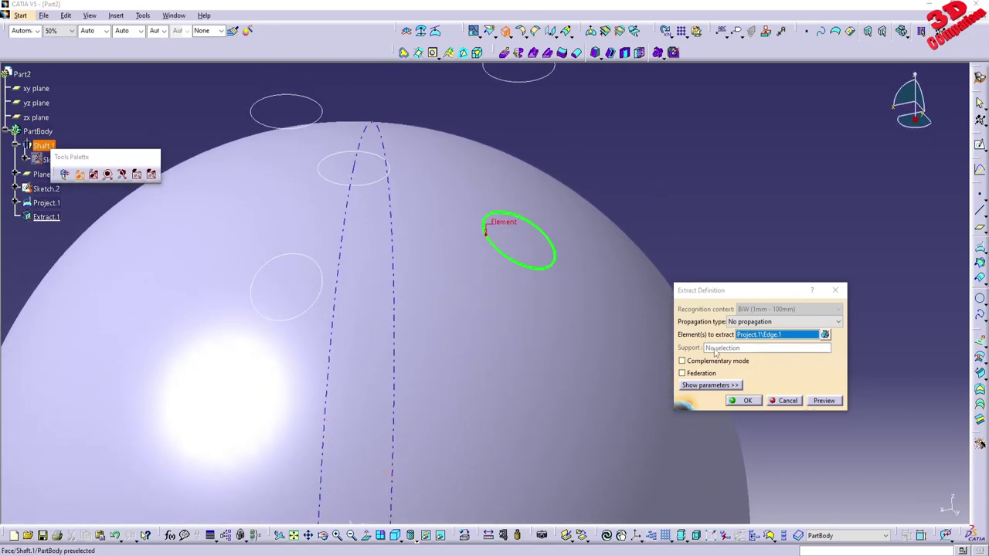
left_click(748, 401)
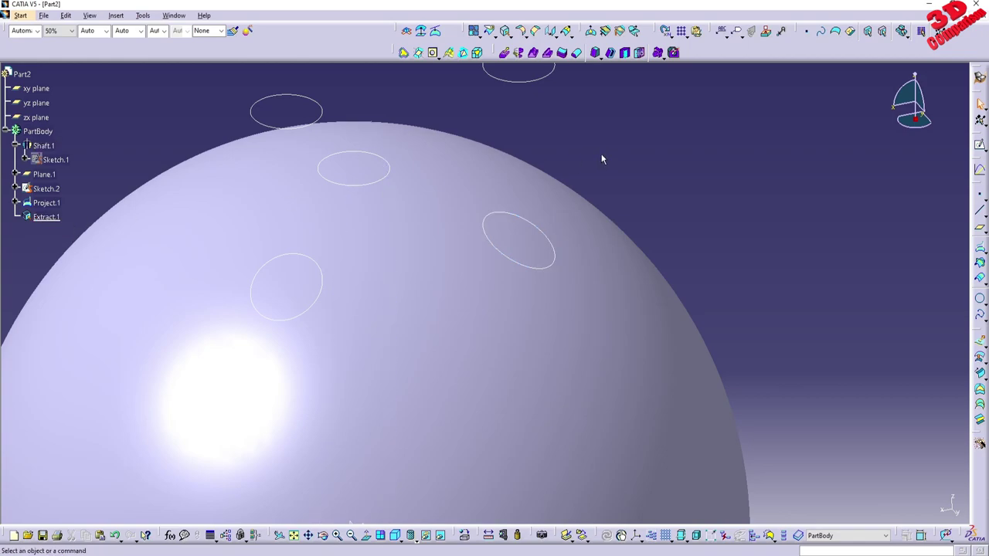
Step: Extract the projected circle of Project.1 nearest the top of the sphere as a second separate curve
key("ctrl+e")
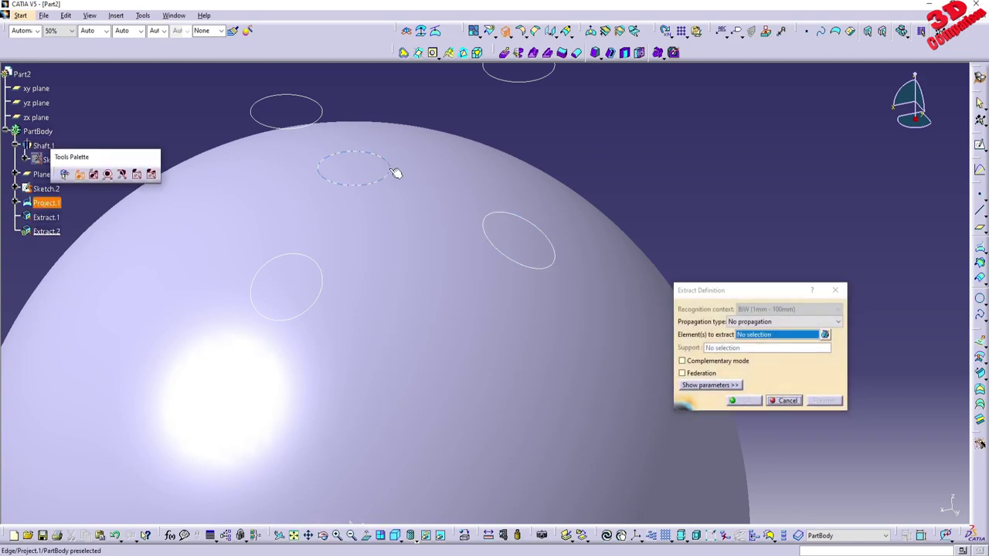
left_click(393, 171)
left_click(741, 402)
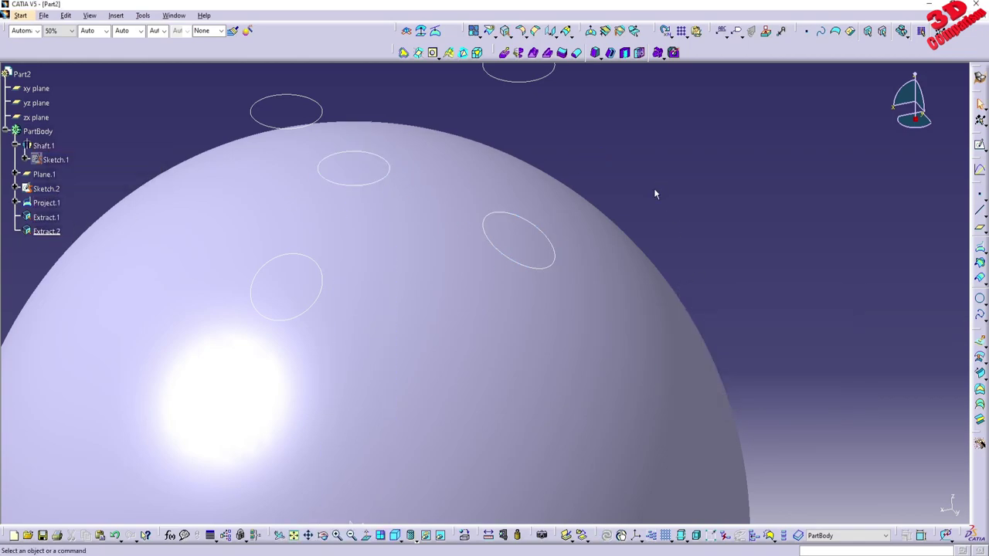
Step: Extract the remaining projected circle of Project.1, left of centre on the sphere's face, as a third separate curve using No propagation
key("ctrl+e")
left_click(319, 263)
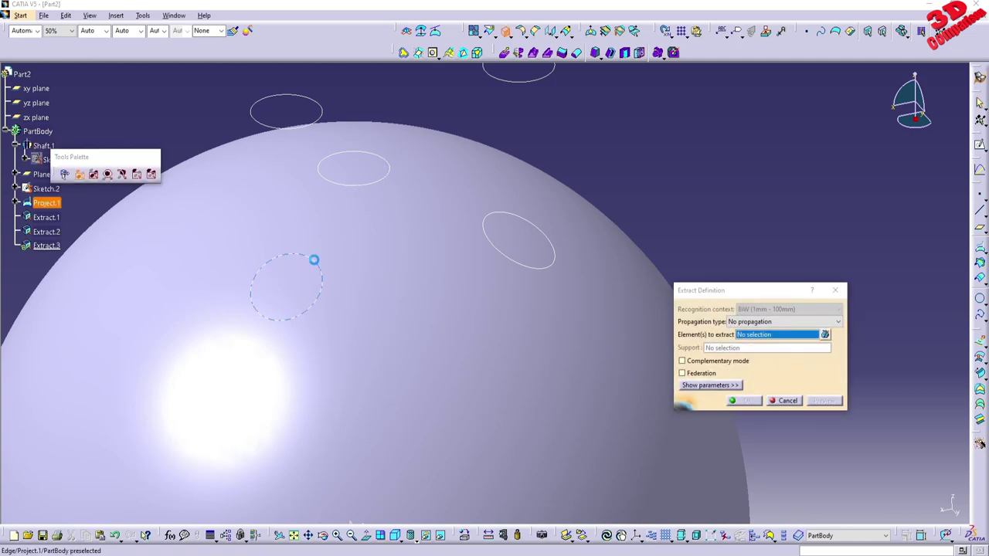
left_click(744, 401)
middle_click_drag(746, 245, 502, 361)
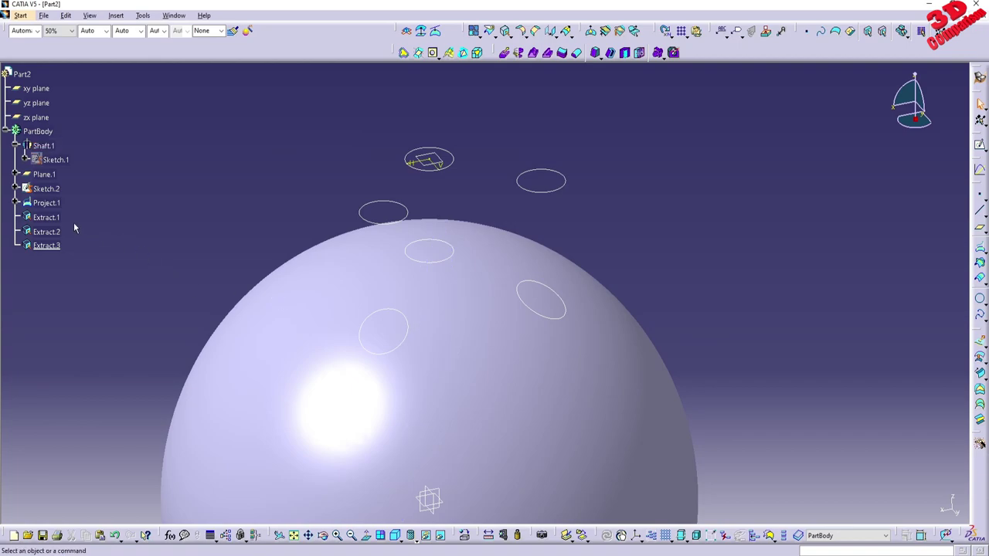
middle_click_drag(433, 358, 444, 229)
left_click(46, 217)
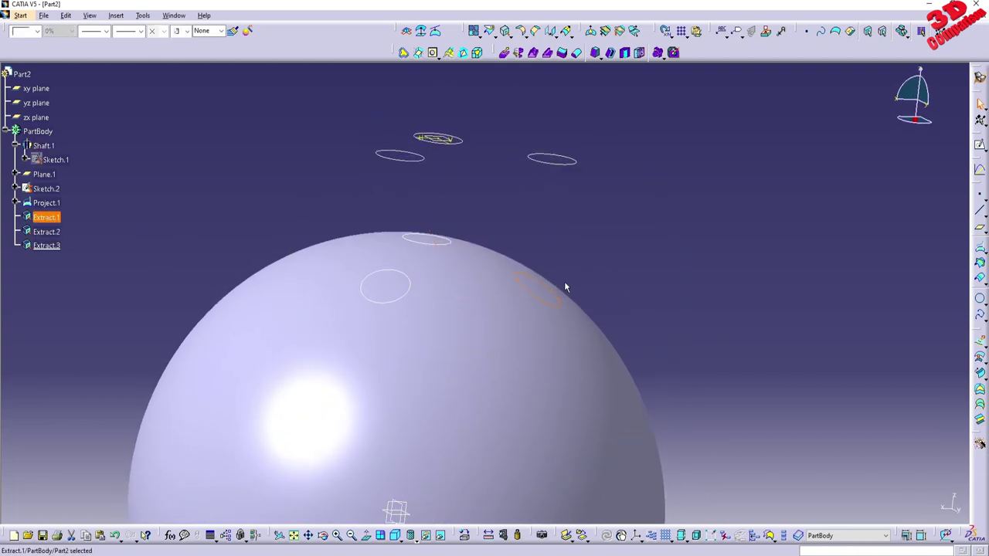
left_click(979, 341)
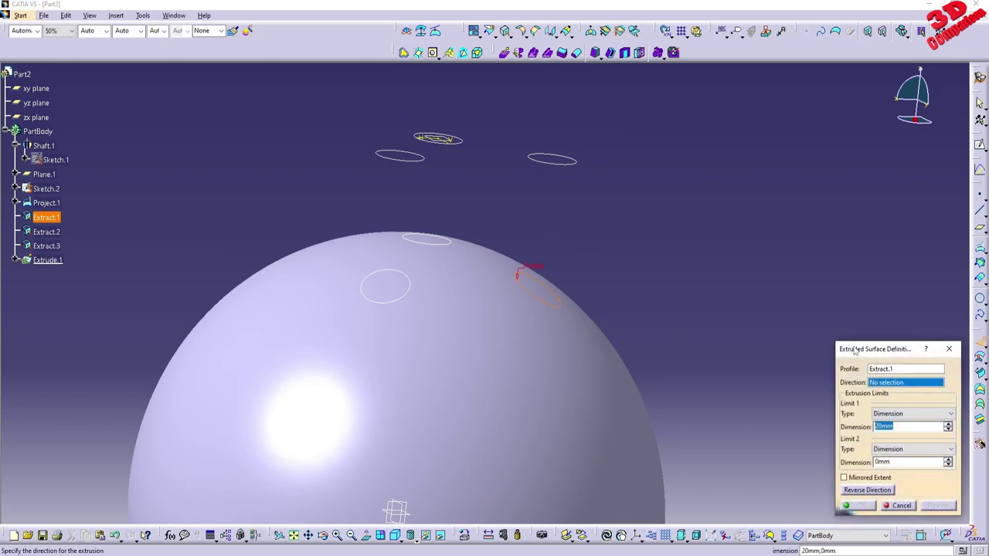
left_click_drag(854, 351, 745, 346)
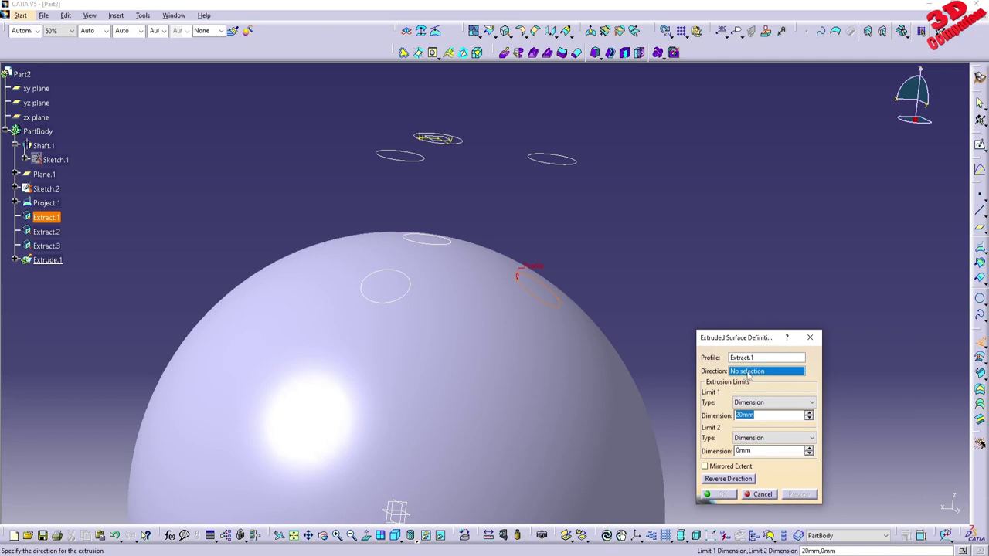
right_click(748, 373)
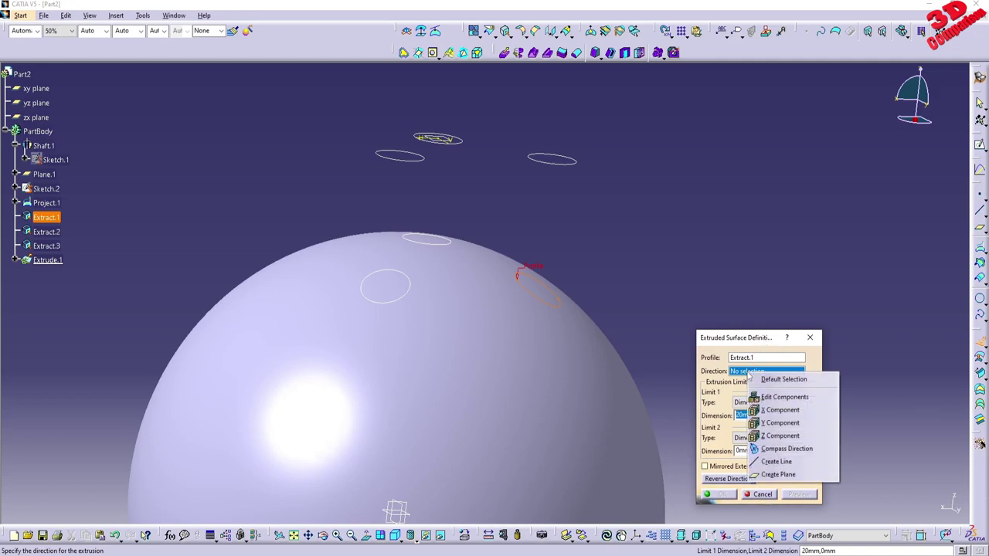
left_click(781, 436)
middle_click_drag(510, 263, 454, 283)
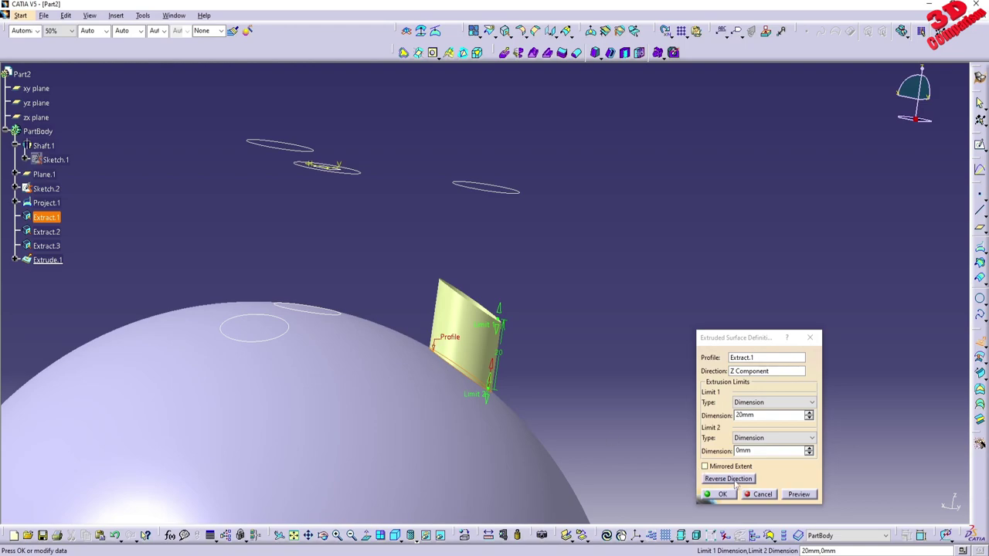
left_click(728, 479)
middle_click_drag(548, 424, 548, 300)
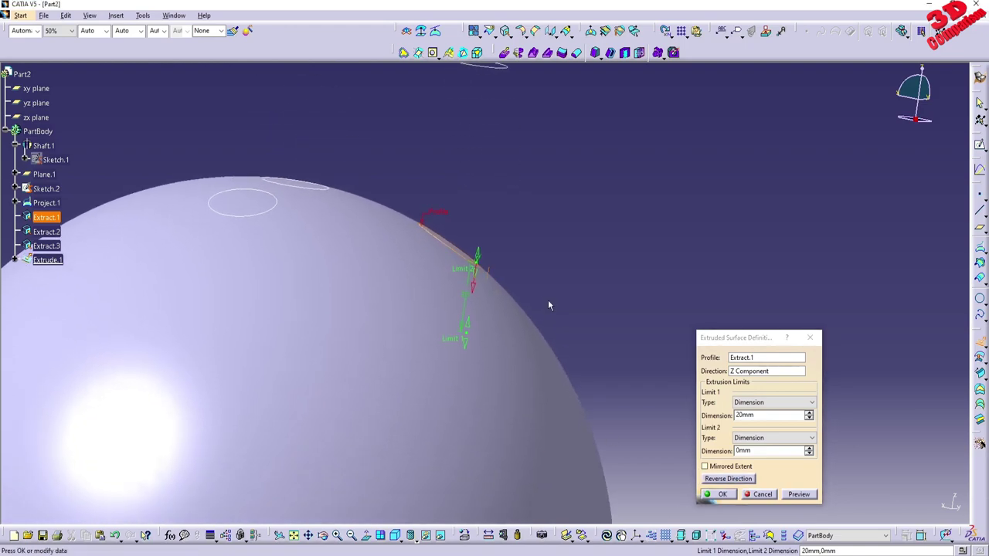
middle_click_drag(464, 262, 521, 258)
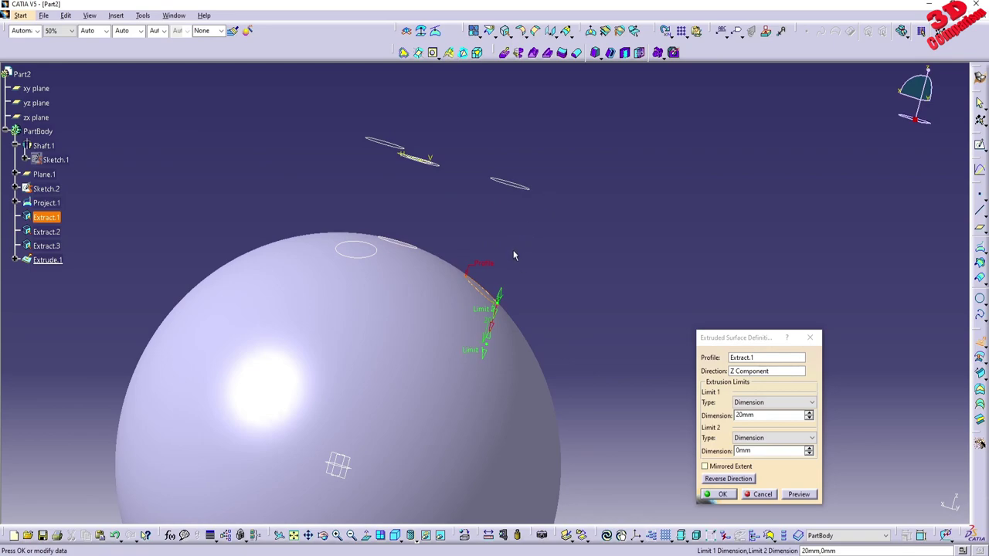
left_click(726, 478)
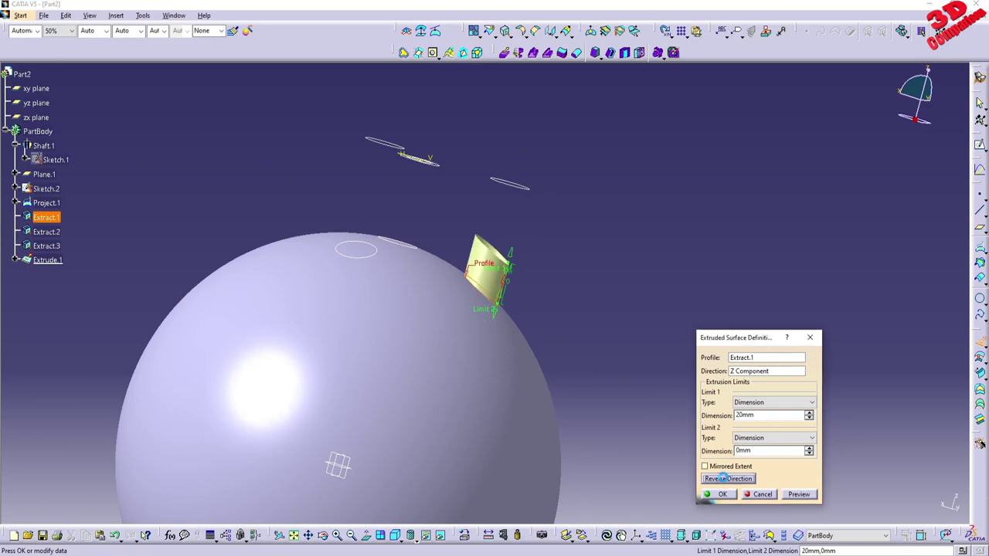
middle_click_drag(453, 291, 468, 326)
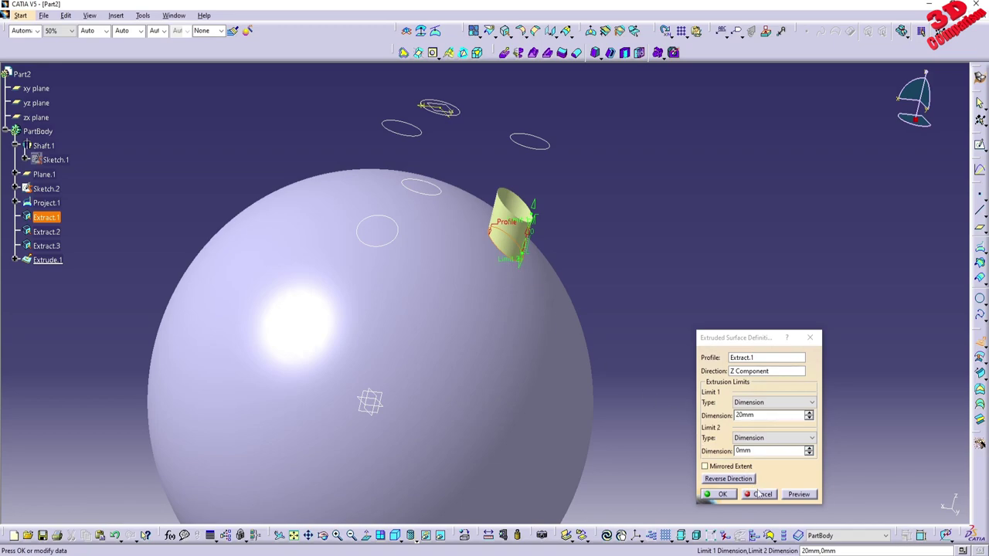
left_click(759, 494)
Step: Edit Sketch.2 and add a point at the centre of each of the three circles
middle_click_drag(527, 203, 403, 290)
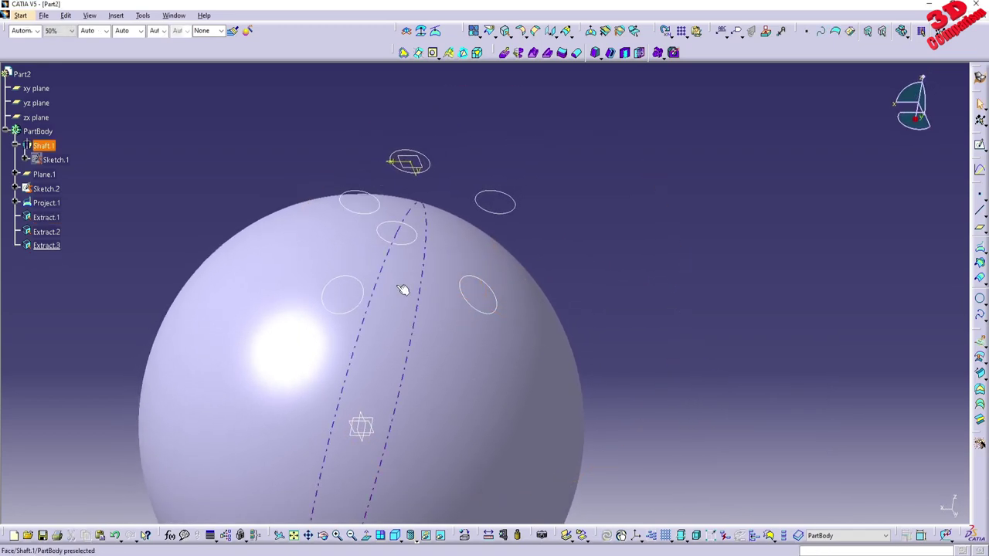
double_click(48, 190)
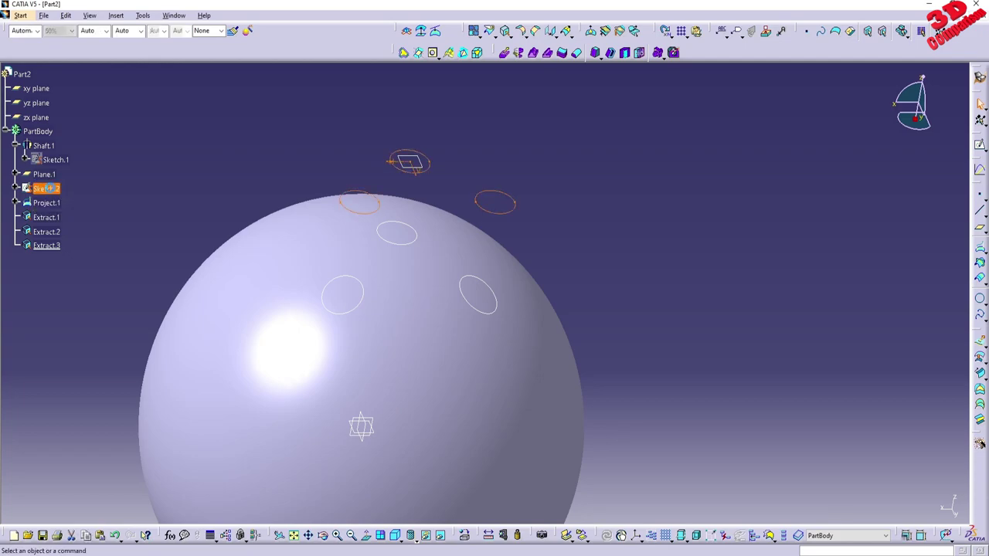
mouse_move(472, 369)
middle_mouse_down()
mouse_move(432, 229)
mouse_move(413, 204)
middle_mouse_up()
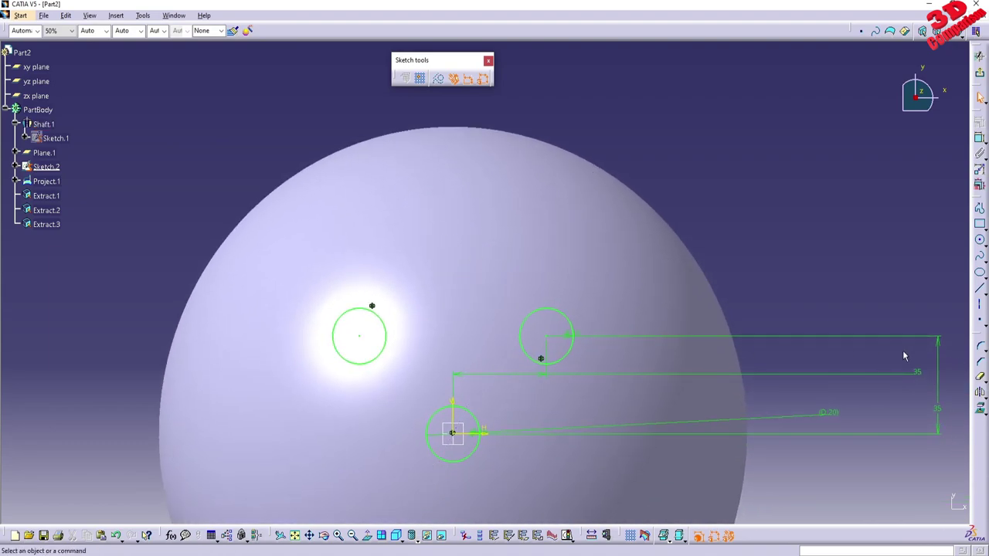
left_click(980, 318)
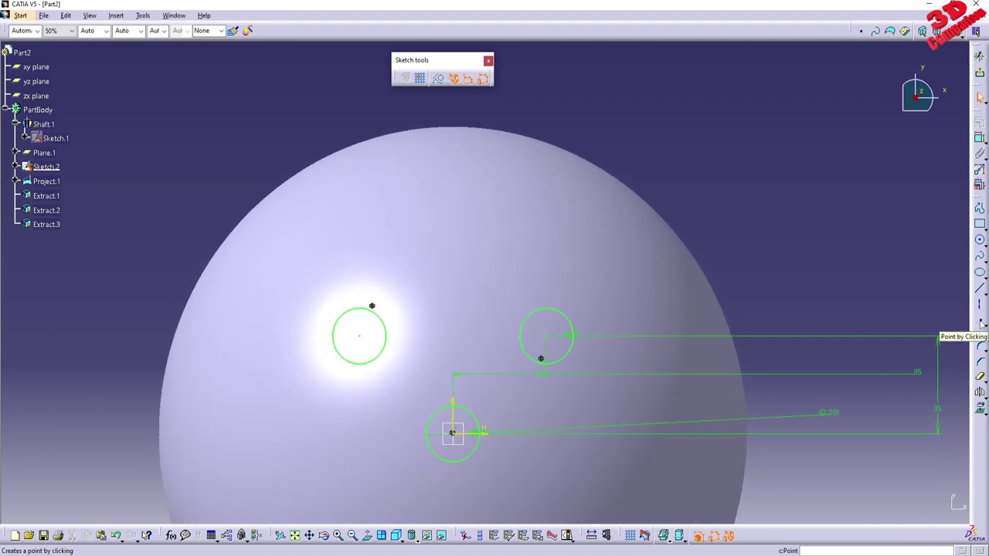
left_click(549, 333)
left_click(979, 319)
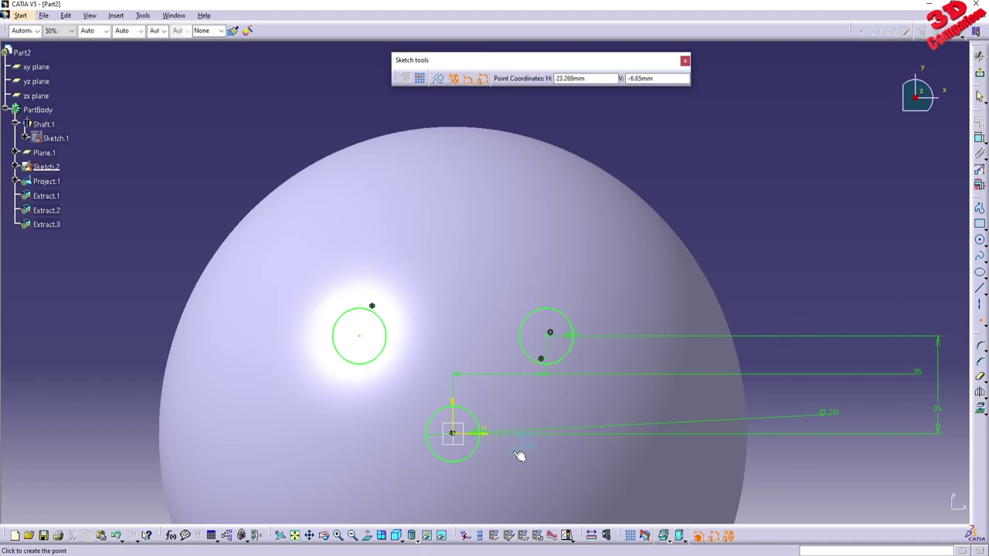
left_click(453, 434)
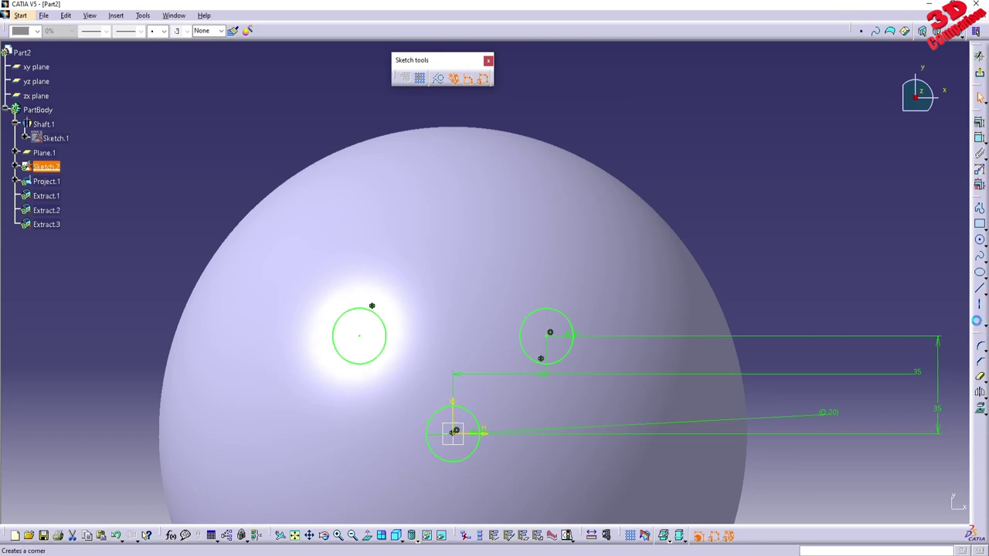
left_click(363, 333)
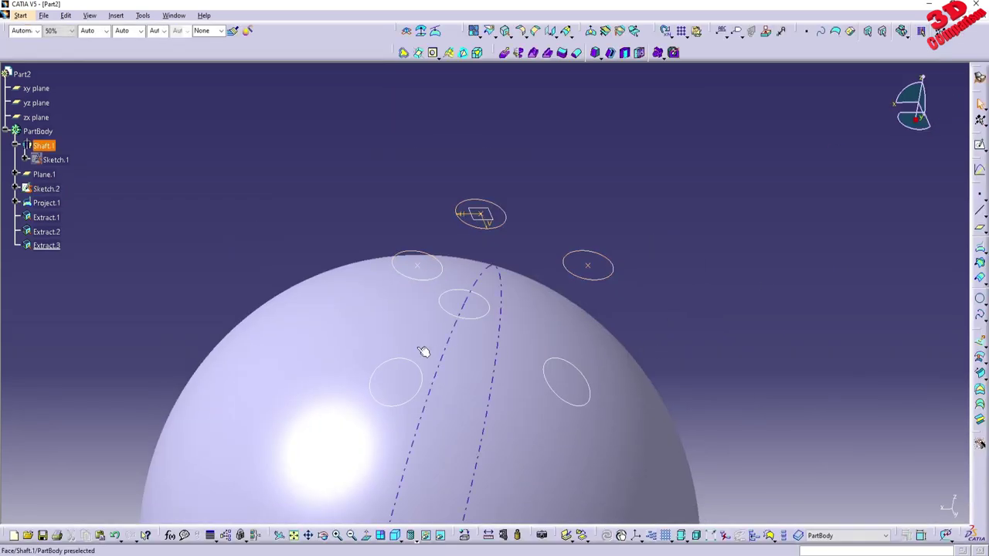
Step: Project the centre point of the right-hand offset circle in Sketch.2 onto Shaft.1 along the Z Component direction
left_click(980, 250)
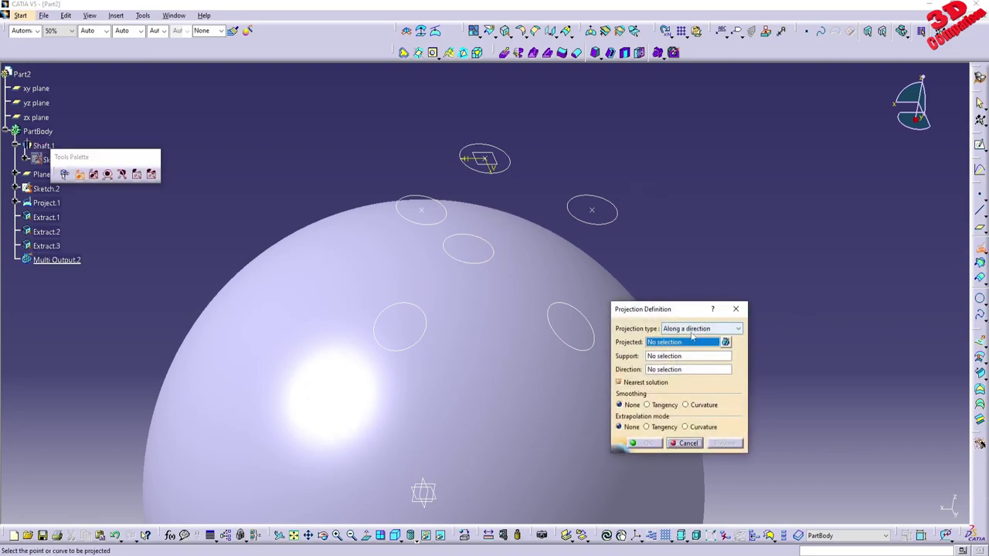
left_click(592, 210)
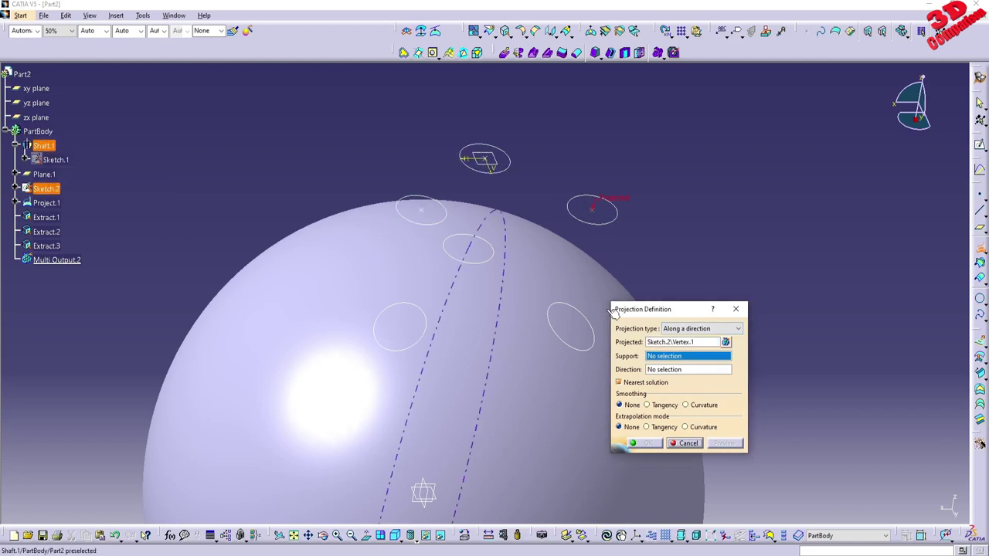
left_click(569, 389)
right_click(661, 371)
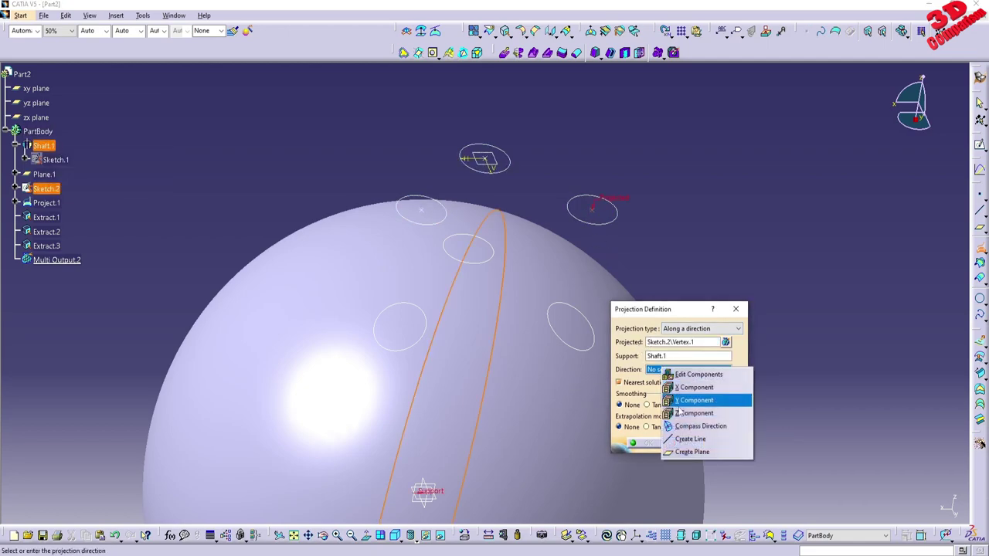
left_click(699, 415)
left_click(724, 442)
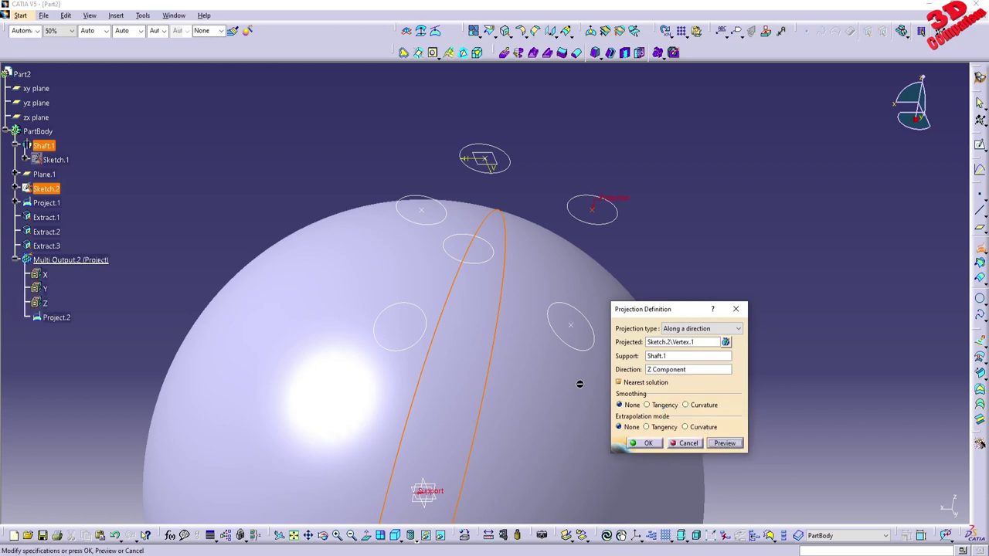
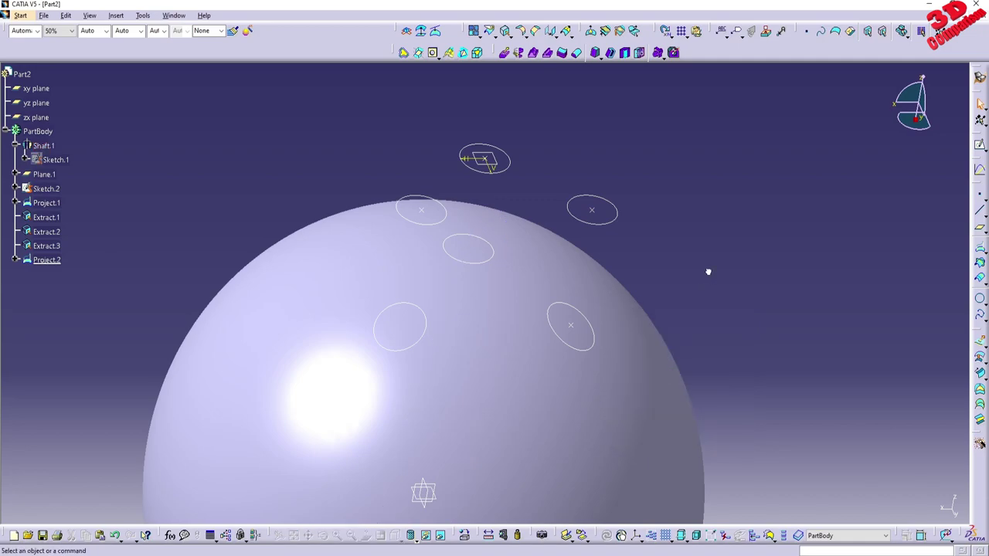
Step: Edit Project.2 to project the left-hand offset circle's centre point instead, and expand Sketch.2's axis and geometry elements in the tree
double_click(48, 260)
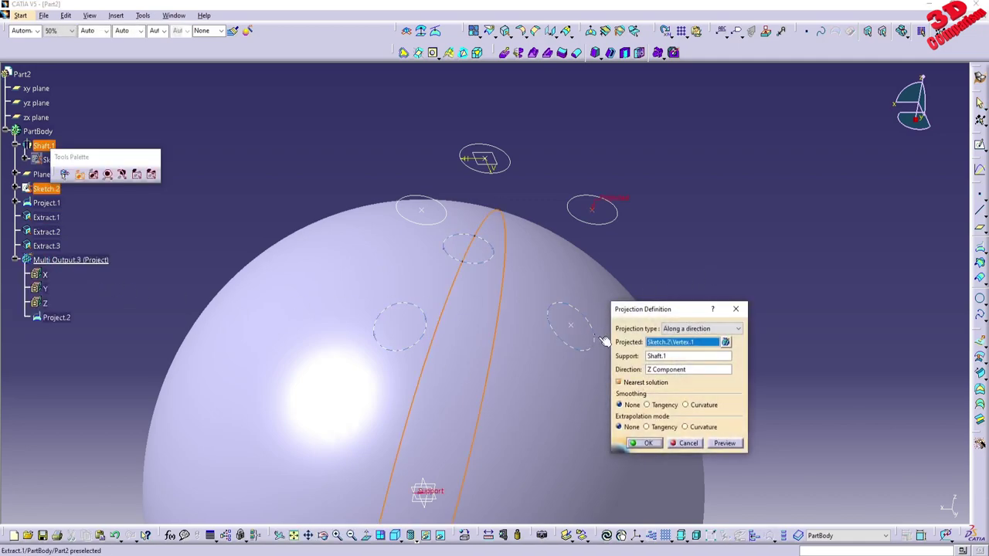
left_click(423, 210)
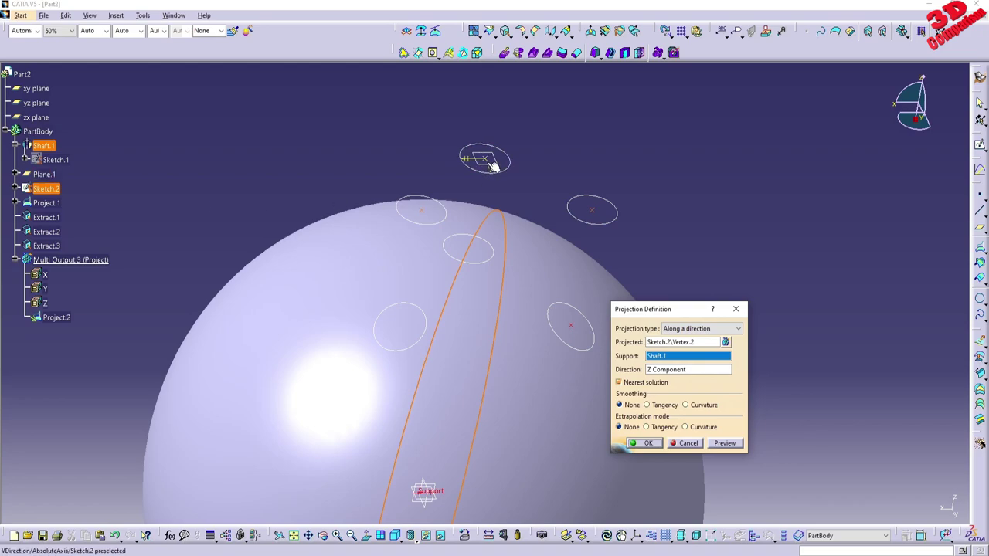
scroll(509, 177, "up", 5)
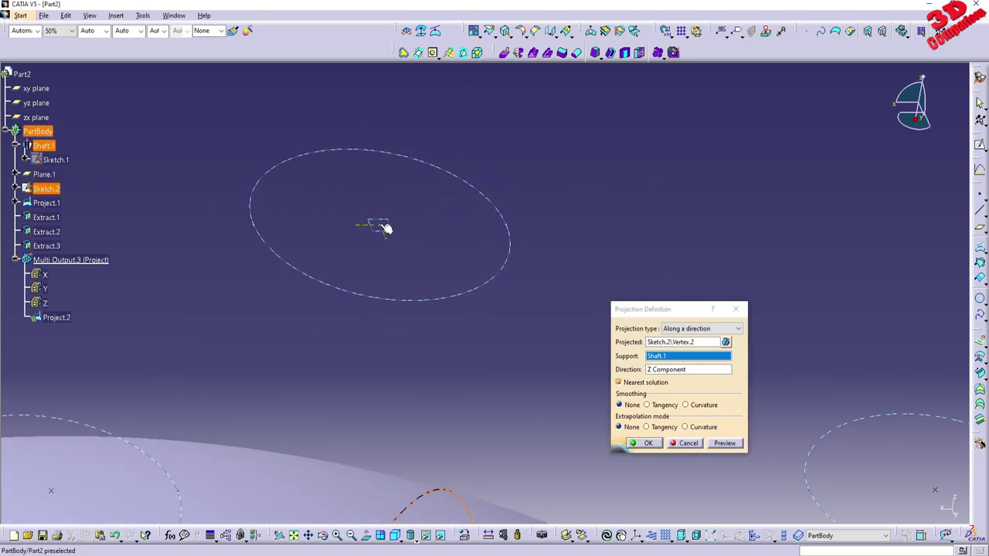
scroll(397, 285, "up", 5)
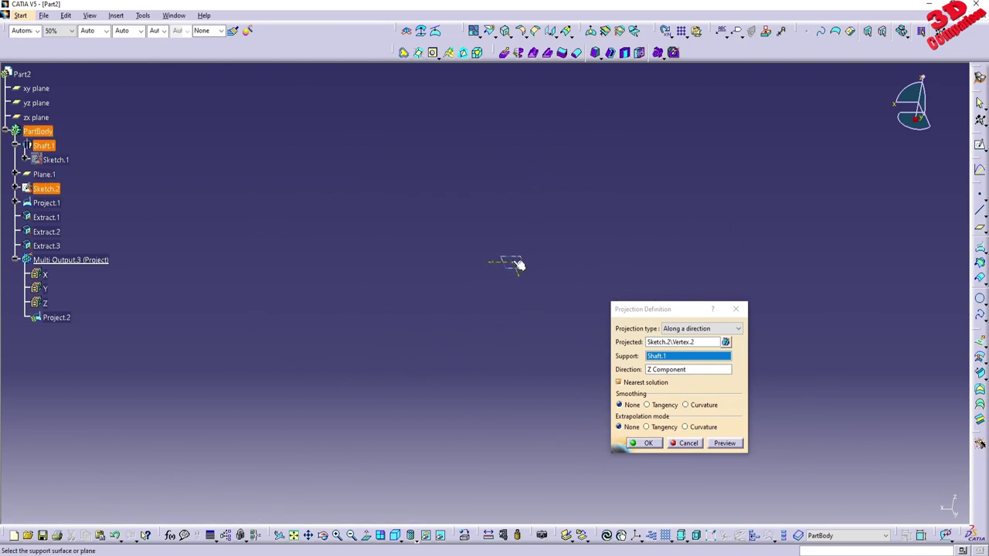
left_click(16, 189)
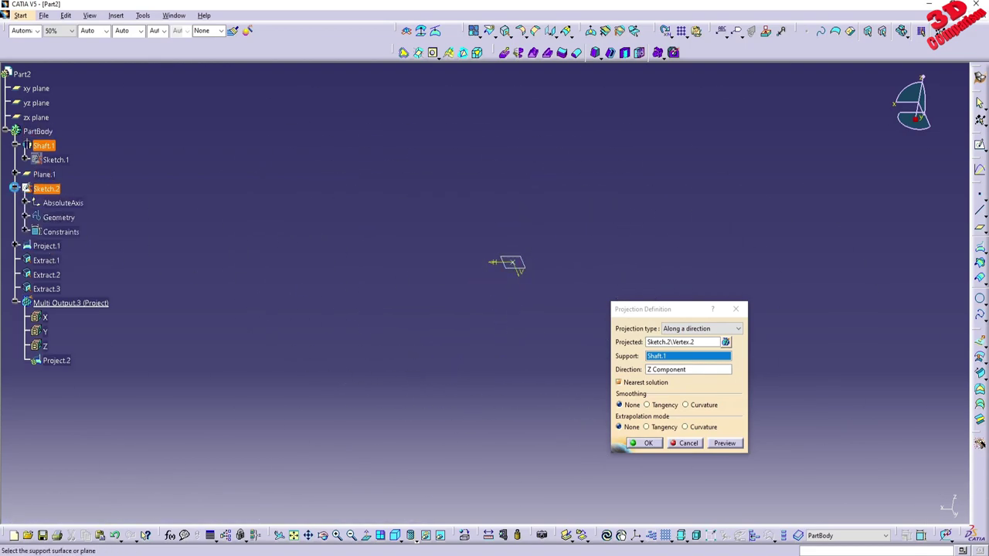
left_click(24, 203)
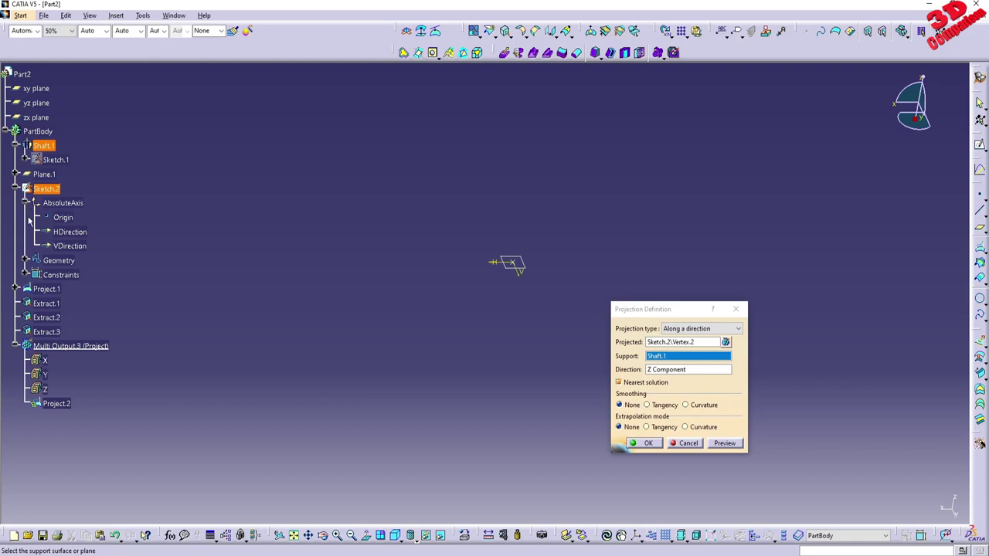
left_click(24, 260)
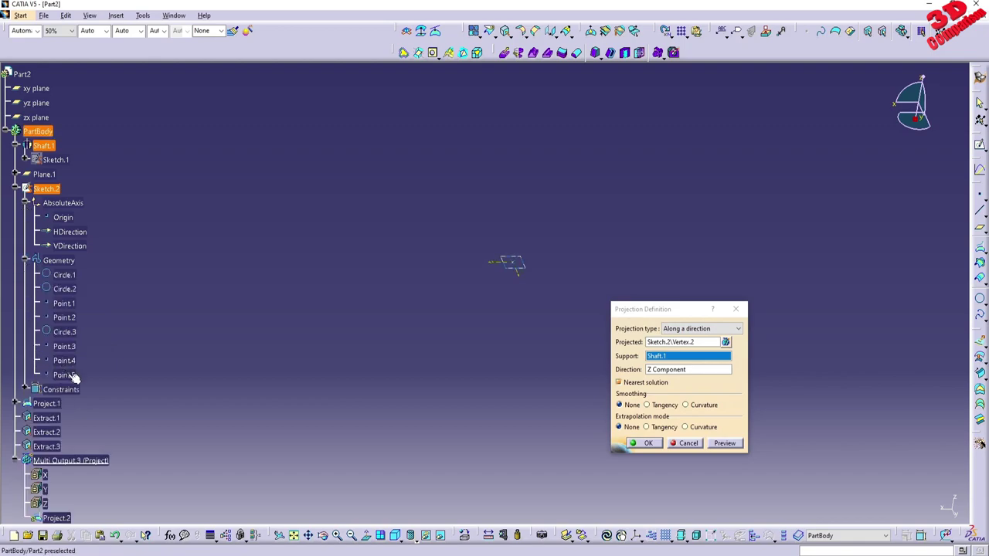
scroll(479, 287, "up", 6)
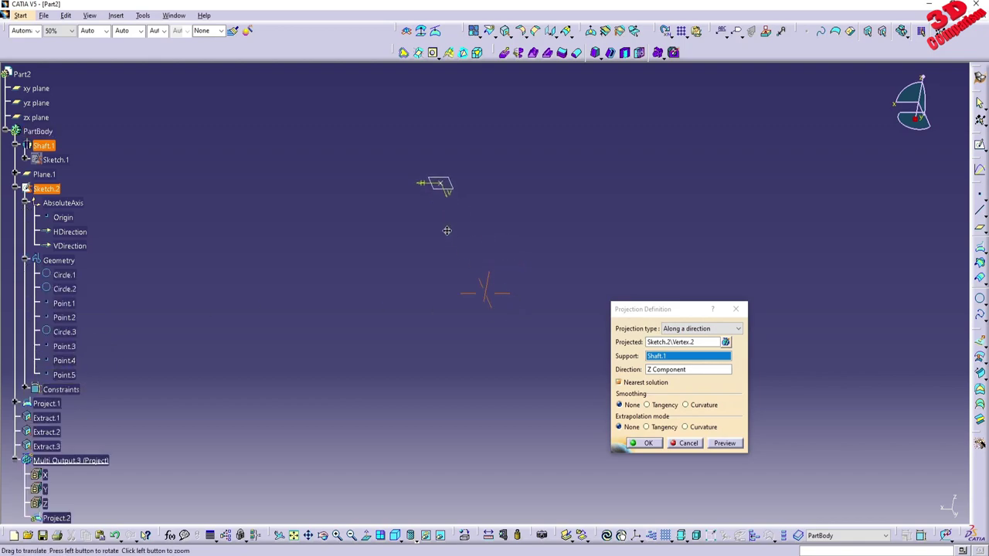
middle_click_drag(492, 347, 435, 274)
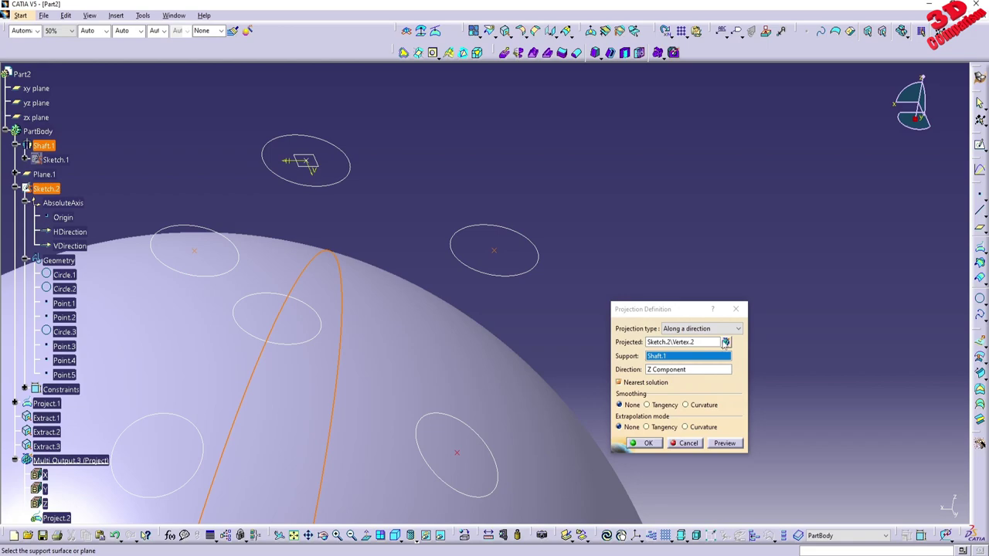
Step: Replace the projection's input with the centre points of all three Sketch.2 circles, keeping Shaft.1 as support and Z Component as direction
left_click(725, 341)
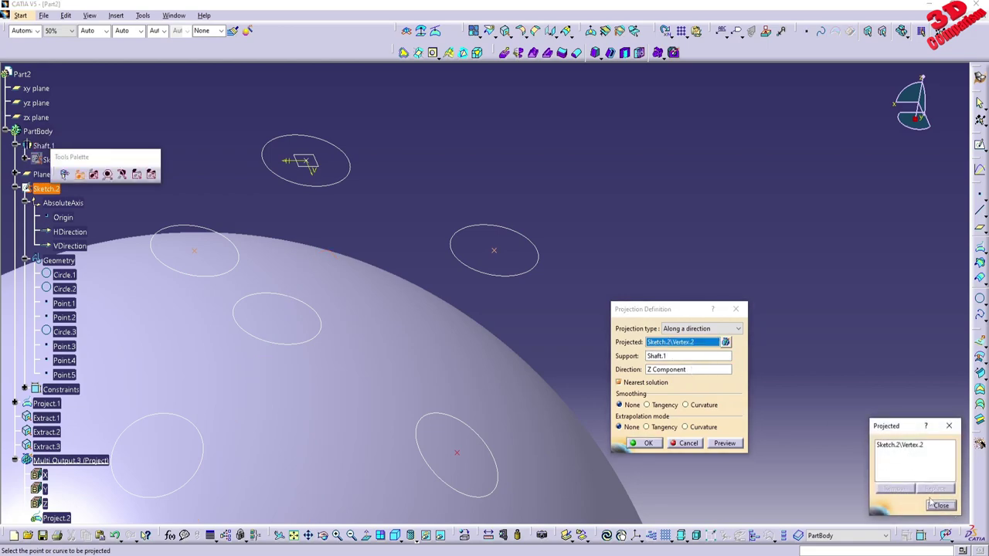
left_click(904, 446)
left_click(896, 488)
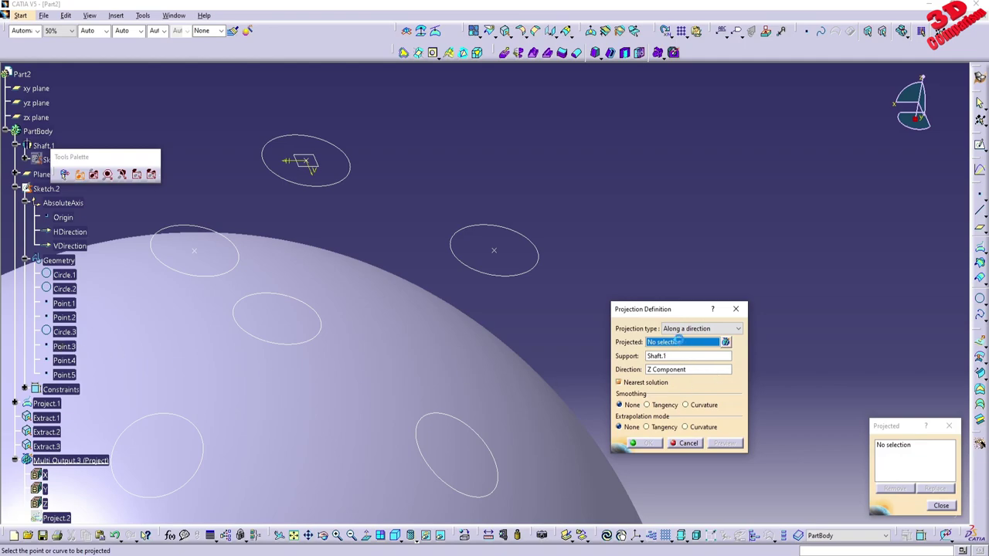
left_click(308, 160)
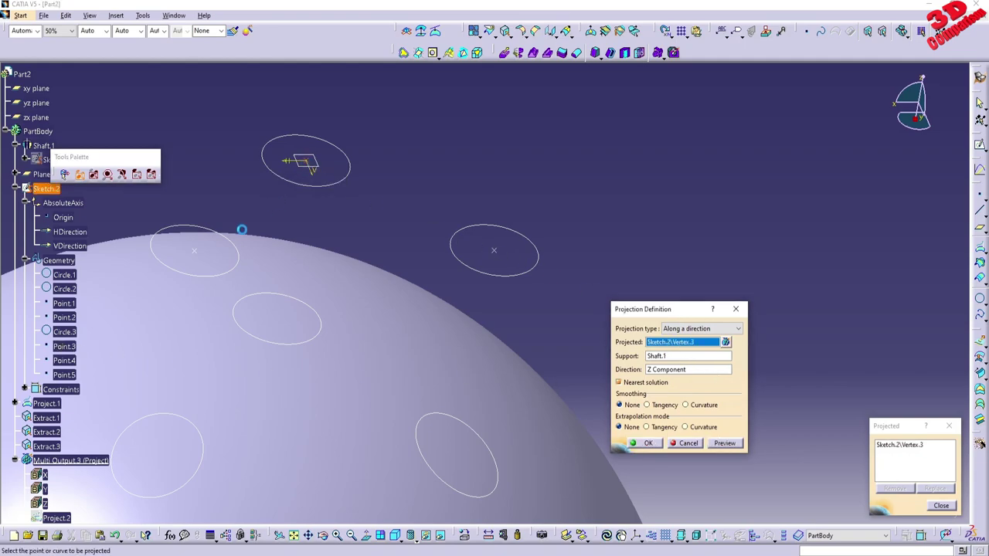
left_click(196, 252)
left_click(494, 250)
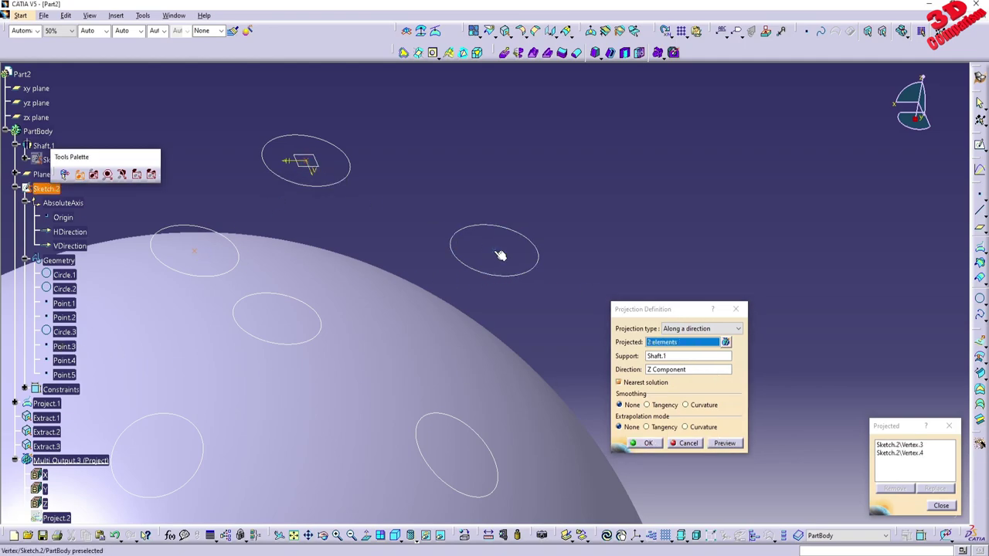
left_click(942, 506)
left_click(724, 444)
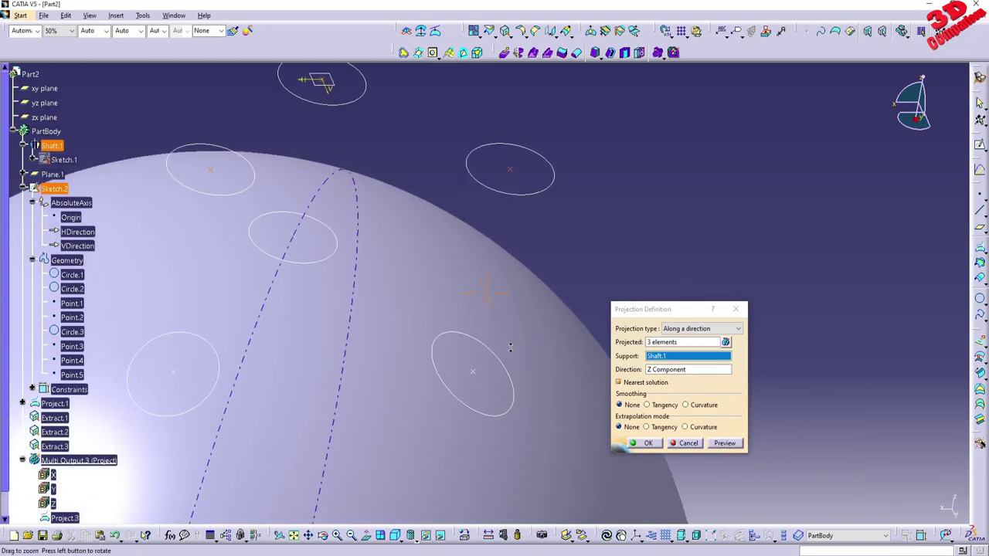
middle_click_drag(525, 402, 464, 309)
left_click(646, 443)
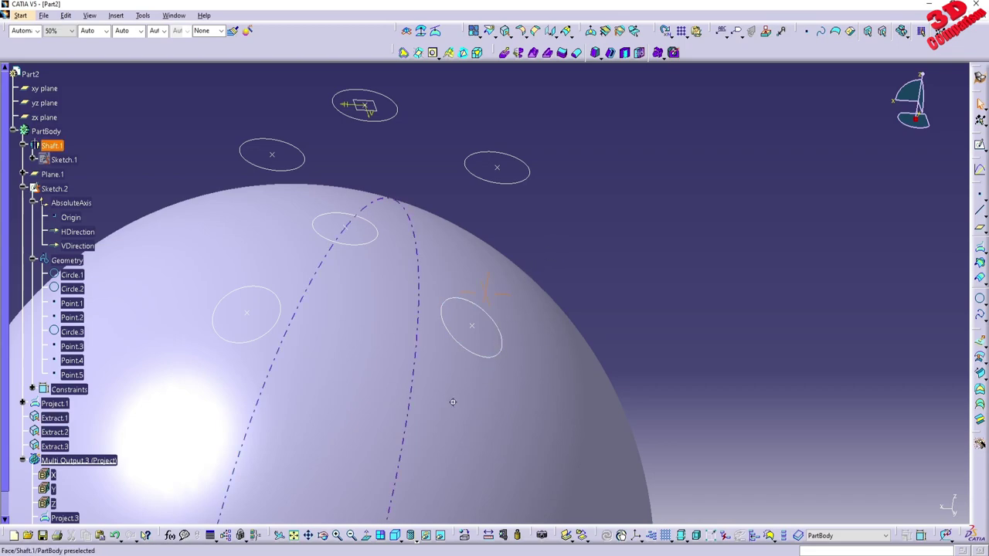
Step: Create a 20 mm Normal to surface line on the sphere face, pointing outward from the projected centre of the right-hand circle
middle_click_drag(453, 401, 556, 311)
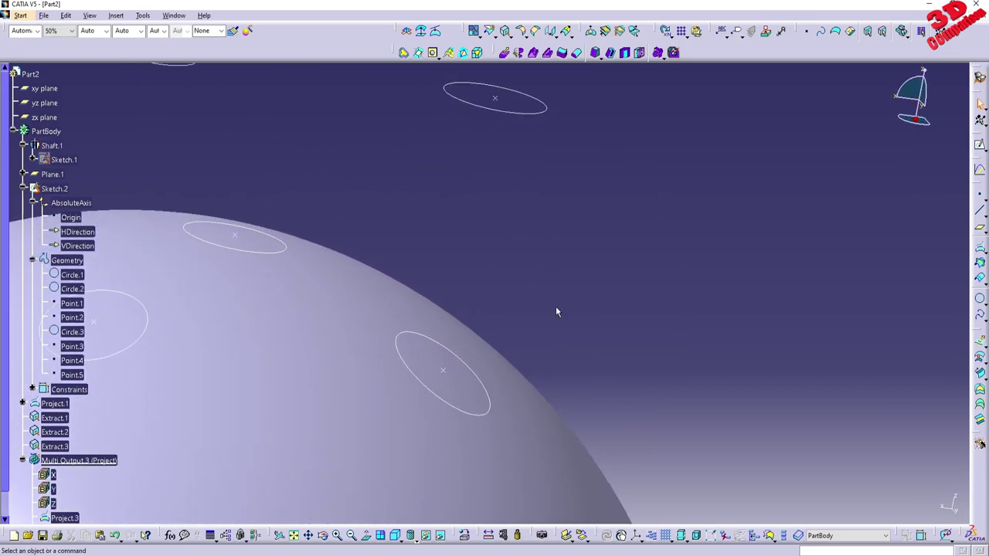
left_click(980, 213)
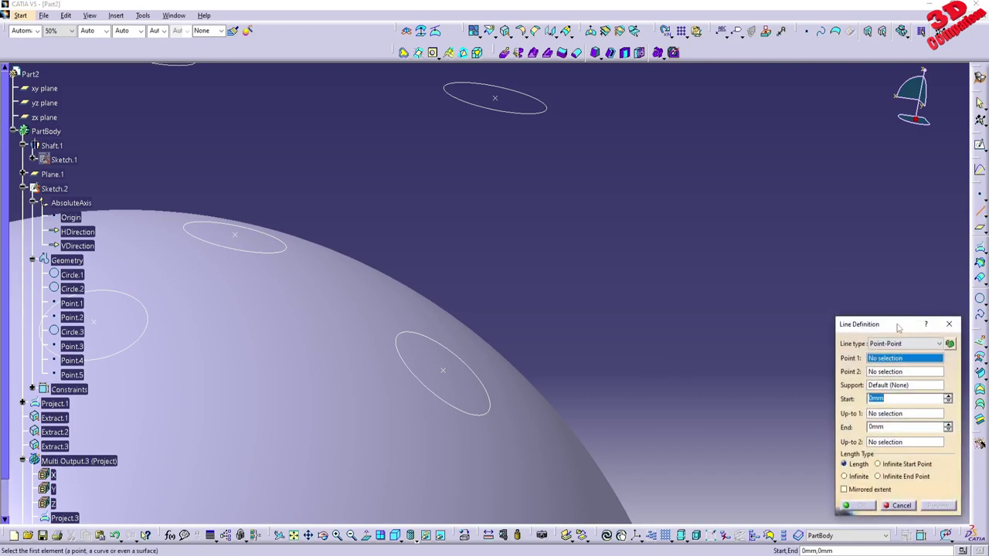
left_click_drag(898, 328, 702, 303)
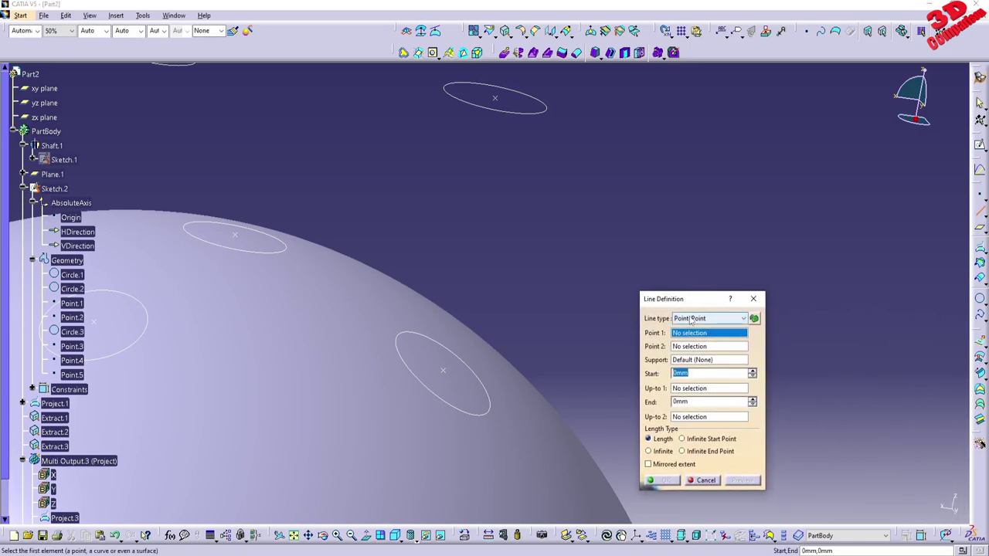
left_click(692, 319)
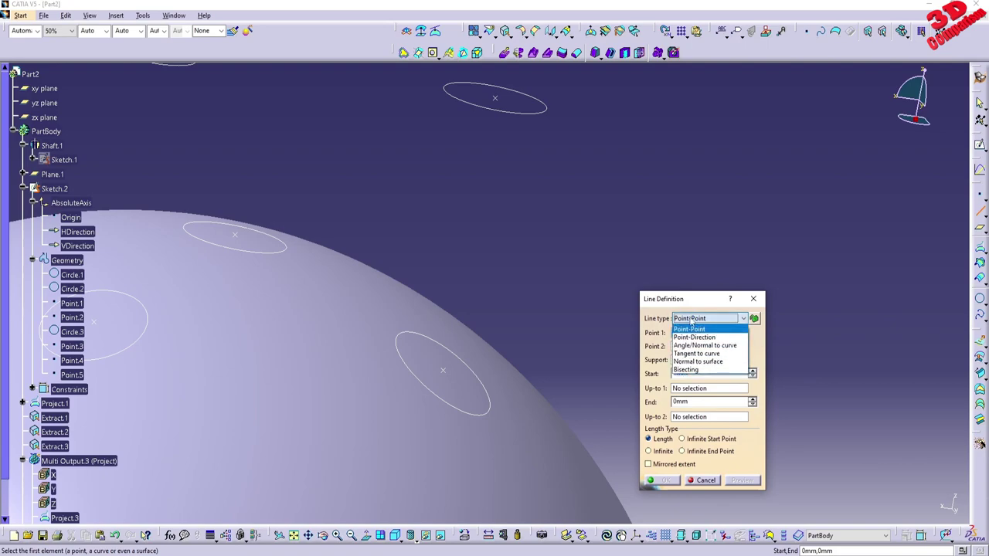
left_click(710, 363)
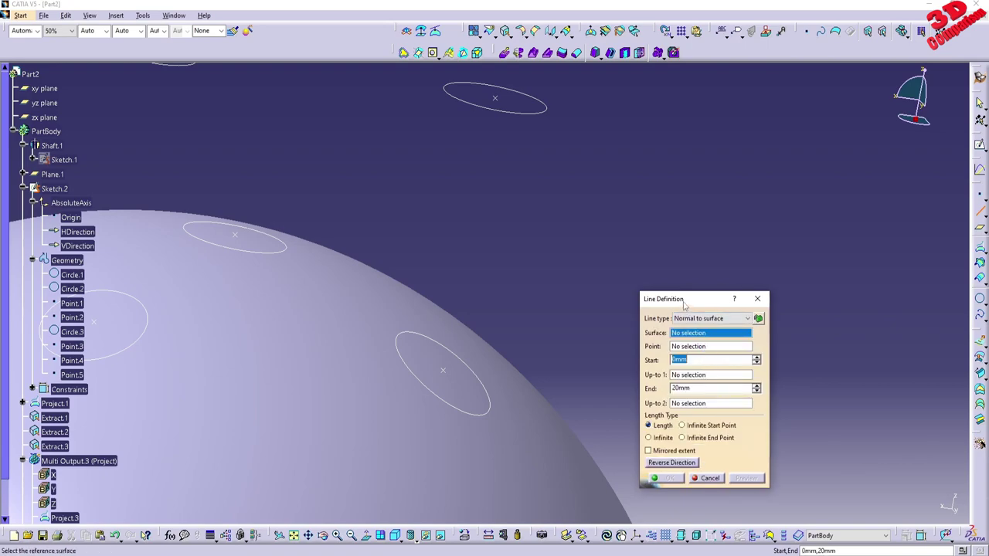
left_click_drag(683, 300, 666, 249)
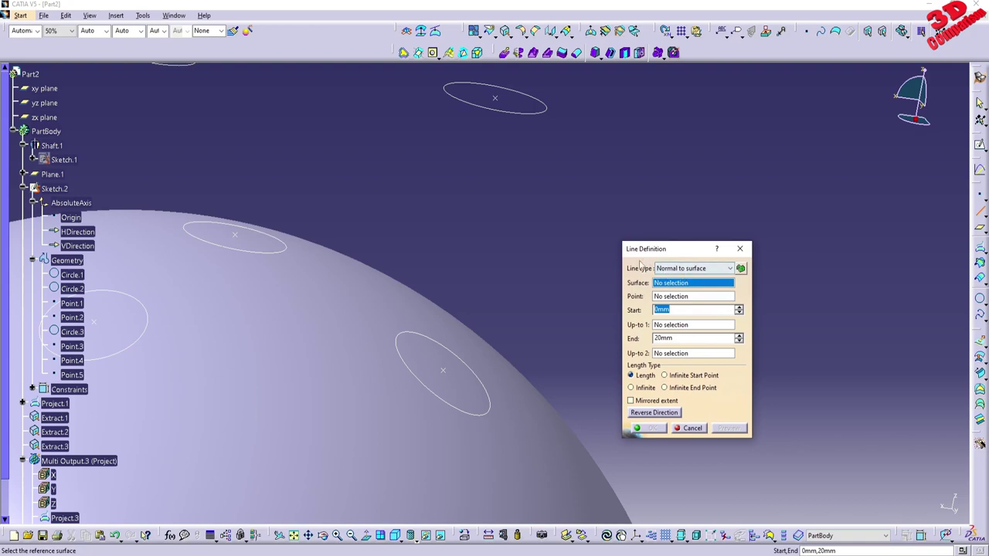
left_click(395, 419)
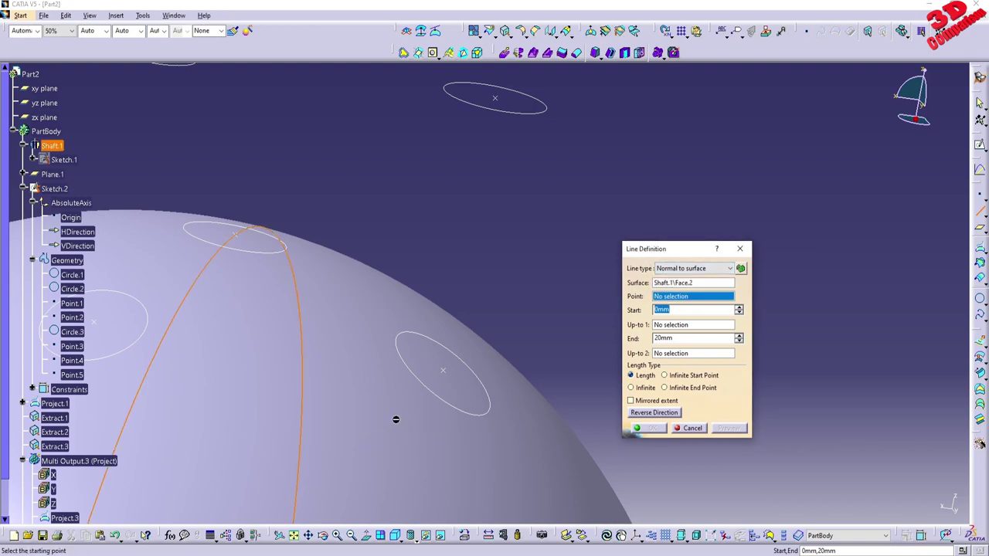
left_click(451, 373)
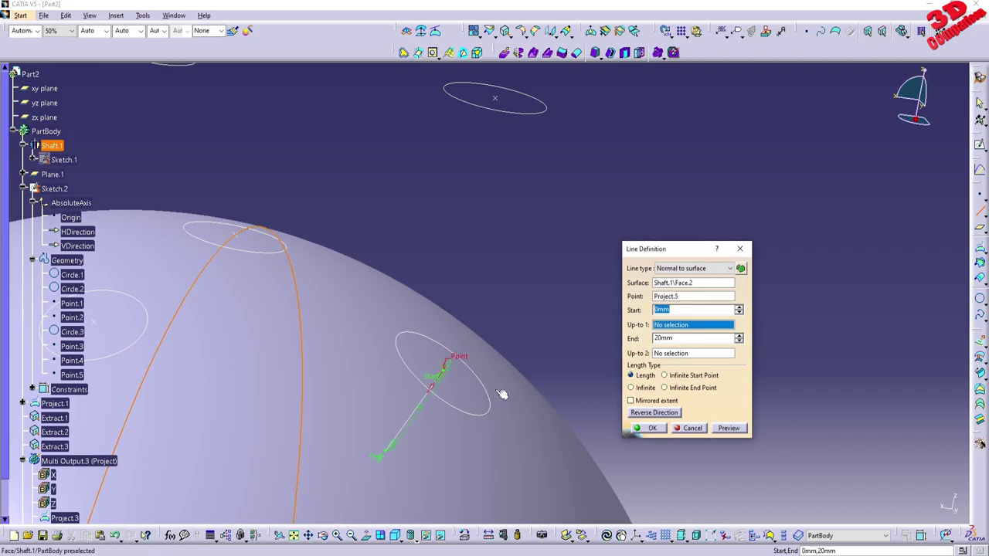
mouse_move(540, 426)
middle_mouse_down()
mouse_move(468, 431)
mouse_move(468, 335)
mouse_move(431, 334)
mouse_move(471, 348)
middle_mouse_up()
left_click(649, 428)
Step: Create a 20 mm outward line normal to the sphere's surface at Project.3, the projected centre of the uppermost circle
mouse_move(618, 375)
middle_mouse_down()
mouse_move(474, 333)
mouse_move(459, 387)
middle_mouse_up()
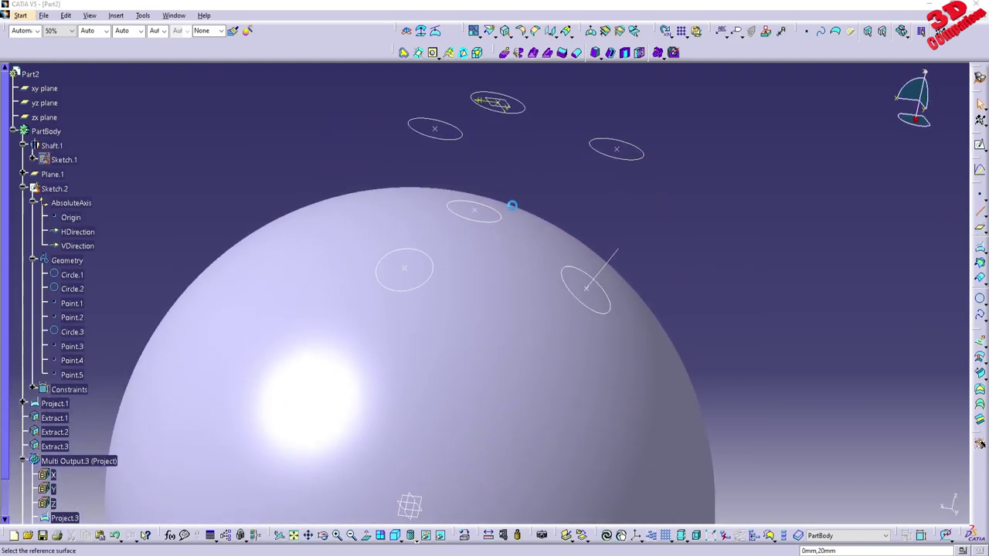
left_click(474, 210)
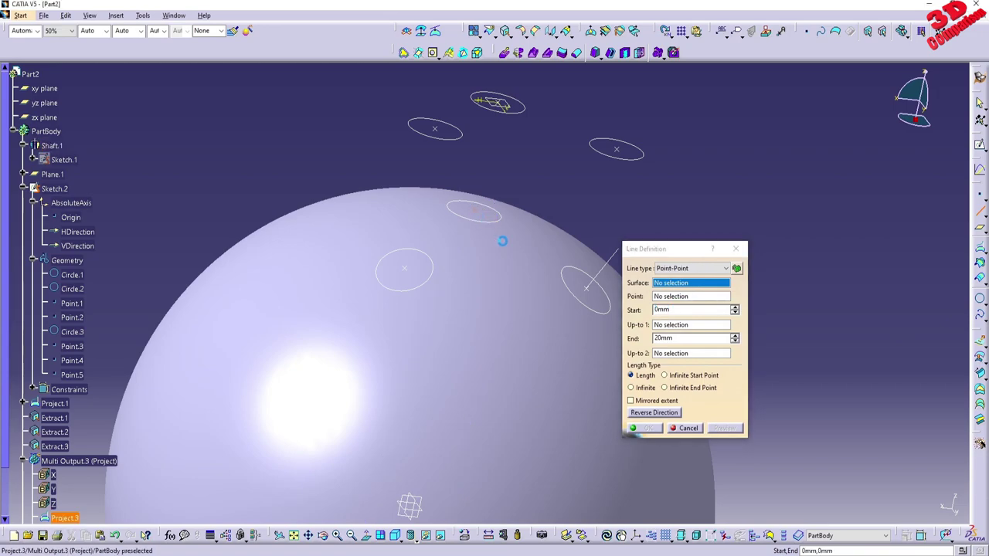
left_click(716, 267)
left_click(682, 311)
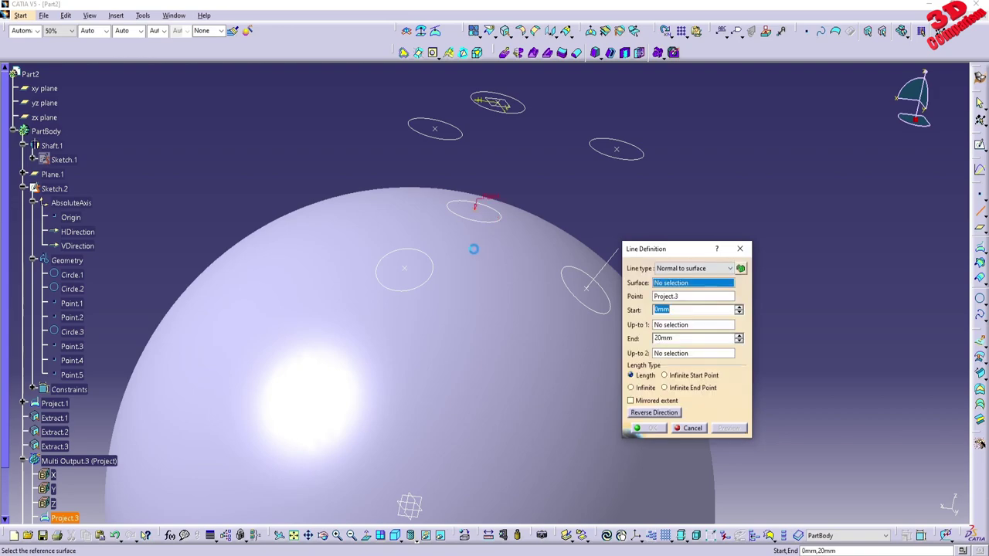
left_click(519, 248)
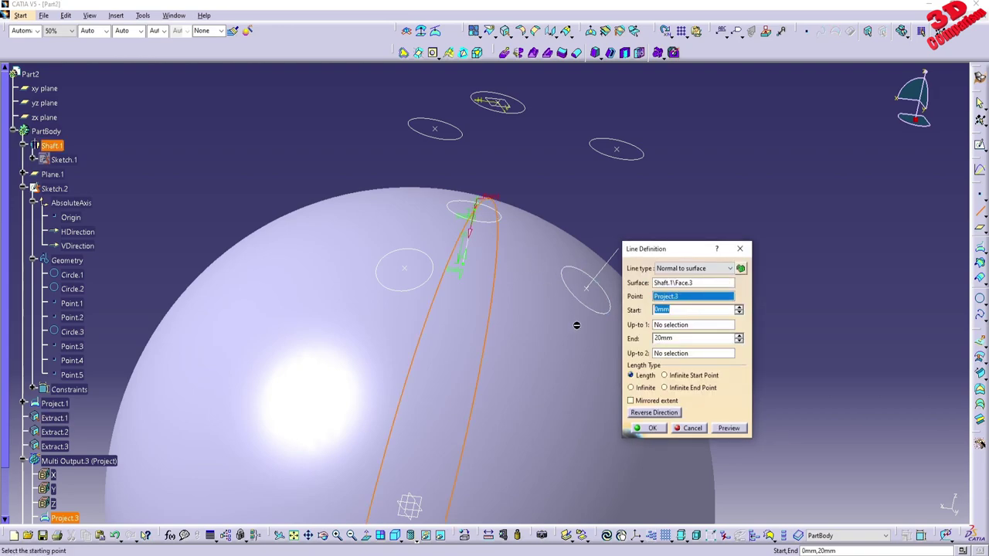
left_click(653, 429)
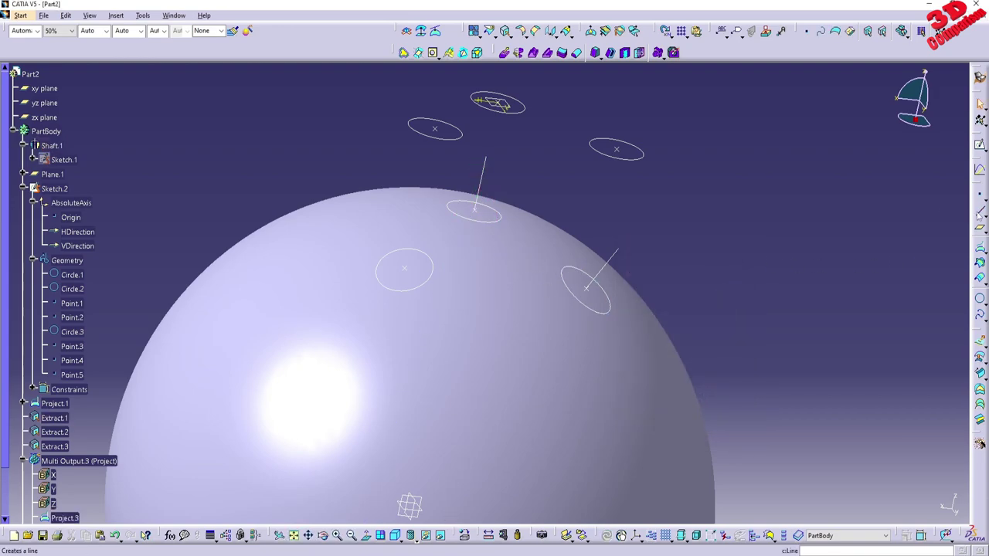
Step: Create a 20 mm outward line normal to the sphere at Project.4, the left-hand circle's projected centre, and collapse Sketch.2 in the tree
left_click(978, 217)
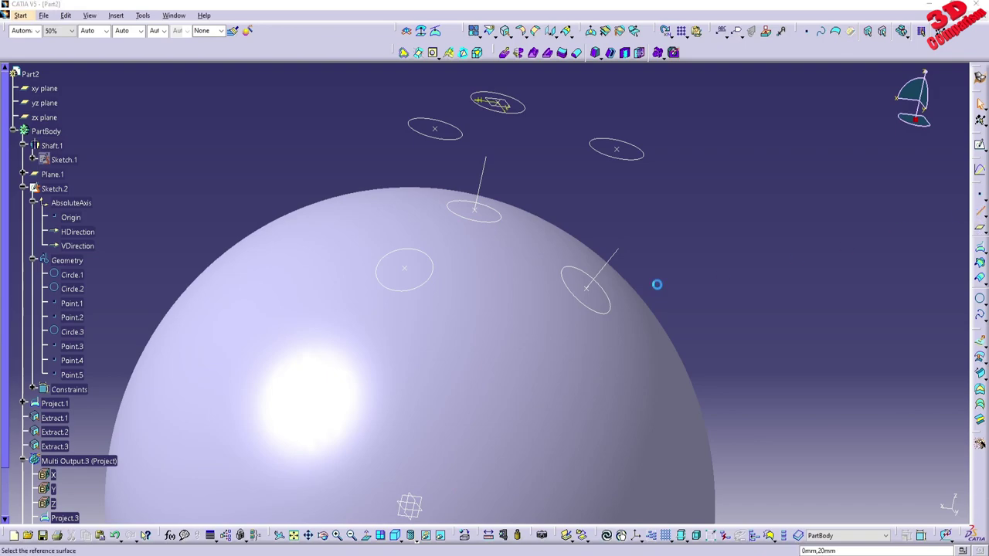
left_click(404, 269)
key("alt+Down")
key("Down")
key("Down")
key("Down")
key("Down")
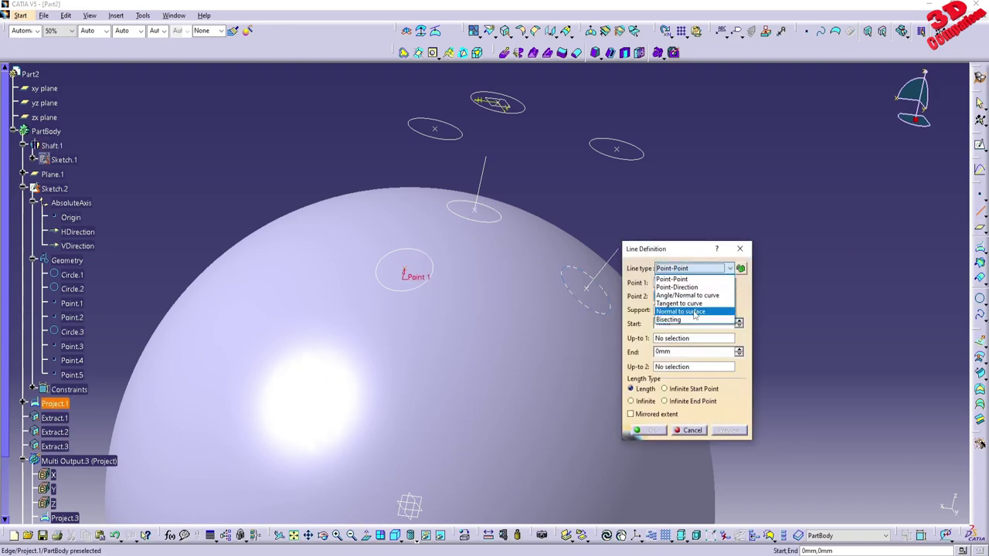
key("Return")
left_click(488, 345)
left_click(655, 413)
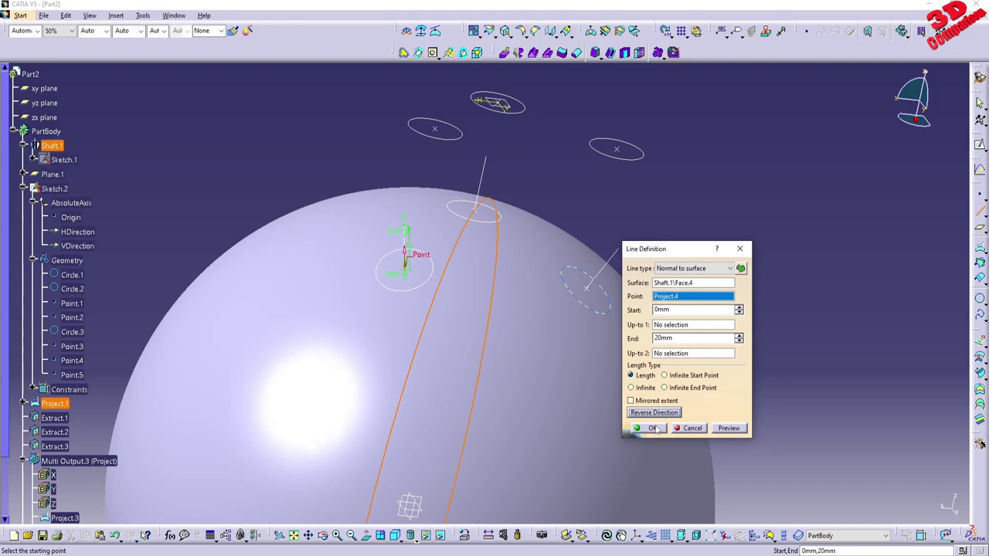
left_click(652, 428)
middle_click_drag(547, 413, 494, 360)
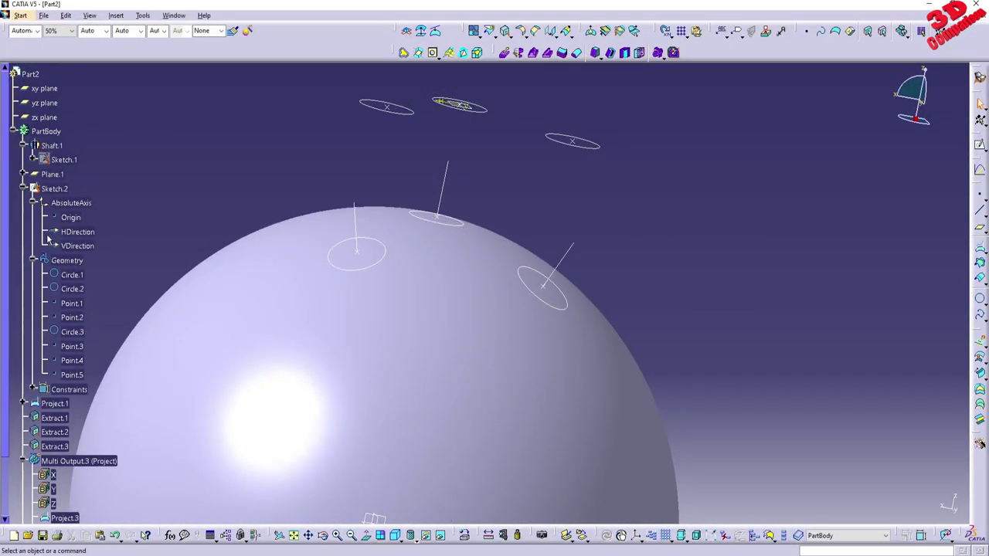
left_click(23, 190)
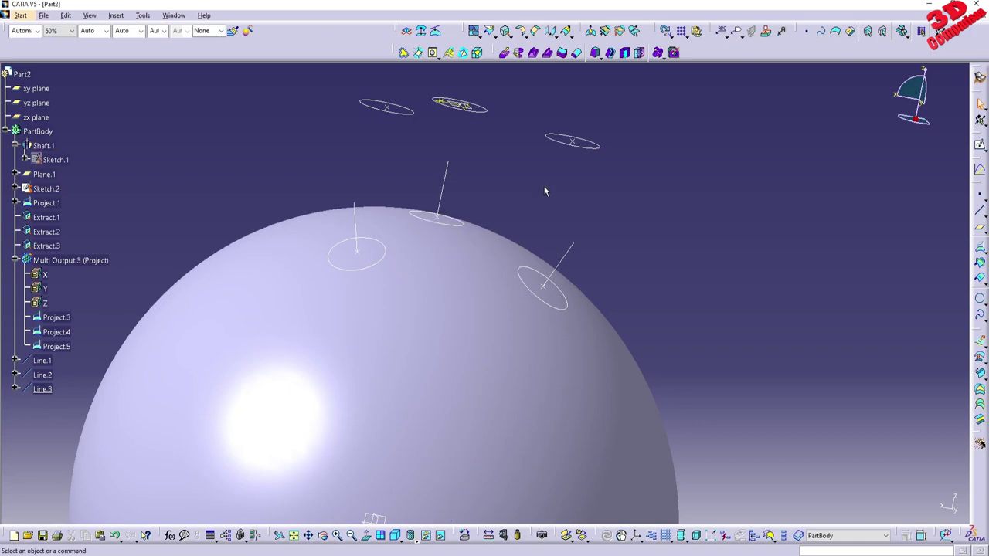
Step: Extrude Extract.1 as a surface along Line.1 with Limit 1 at 20 mm and Limit 2 at 0 mm, directed into the sphere
left_click(979, 342)
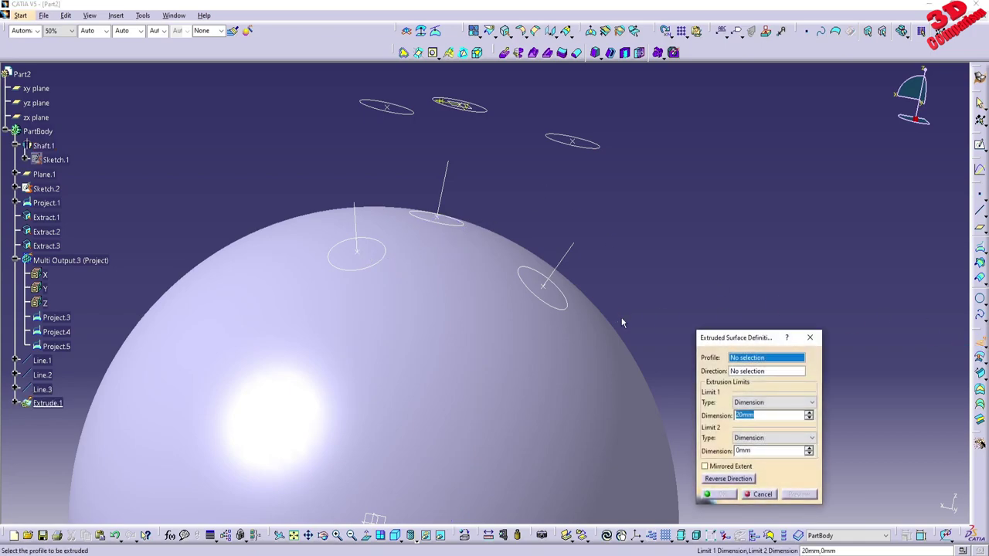
left_click(559, 287)
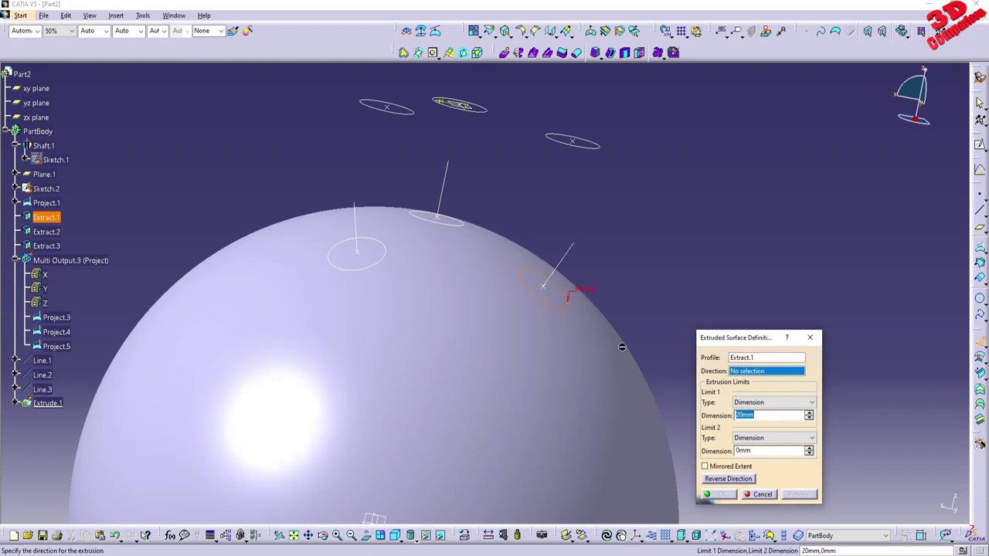
left_click(566, 260)
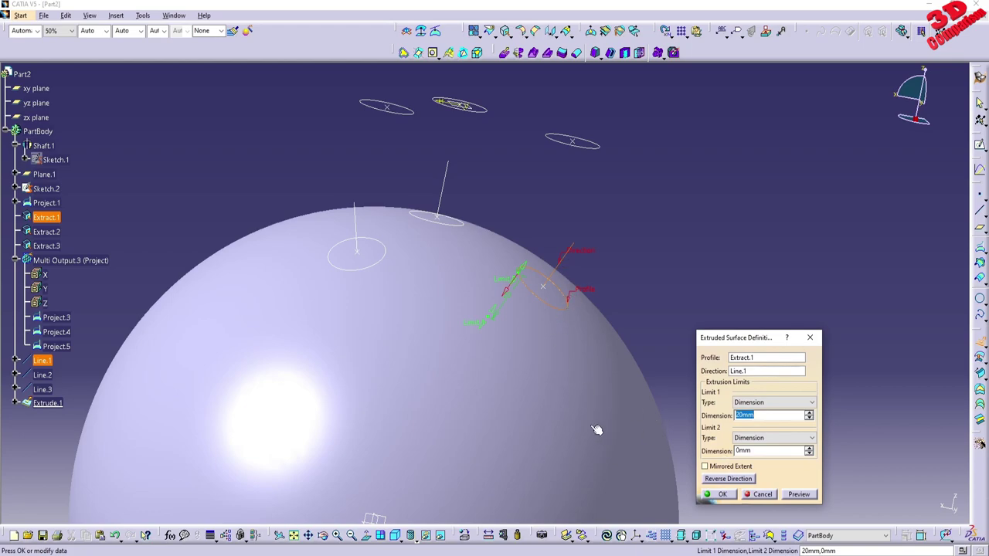
middle_click_drag(597, 430, 500, 279)
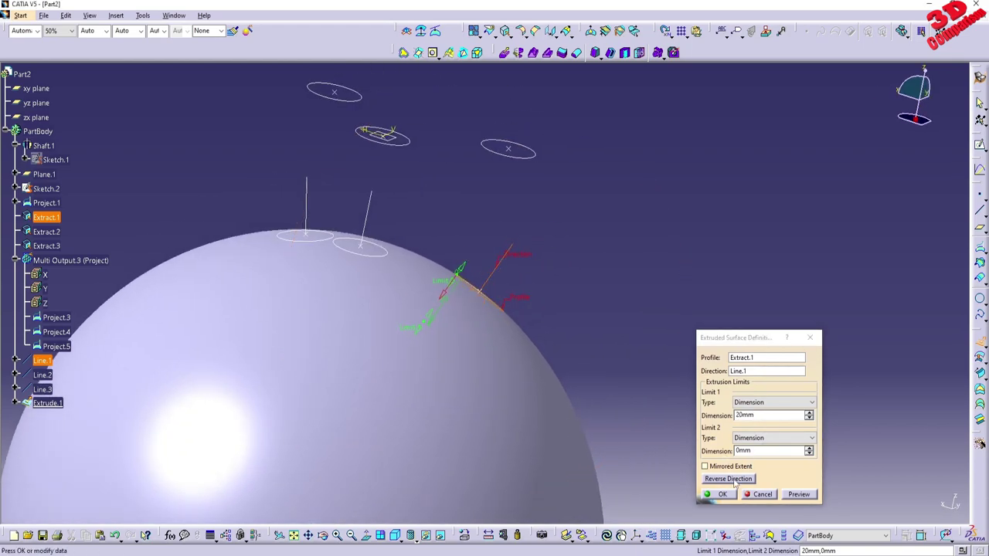
left_click(734, 482)
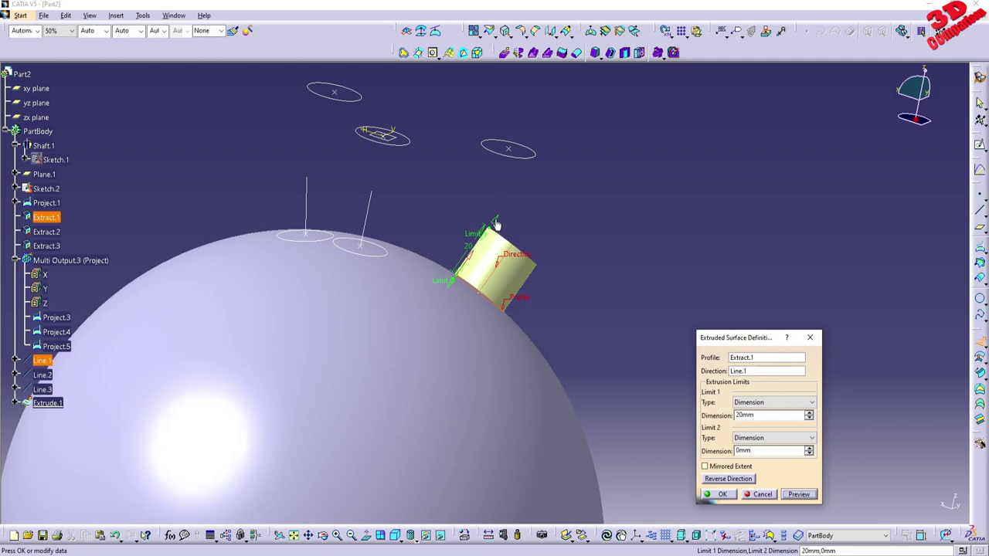
left_click_drag(497, 73, 487, 122)
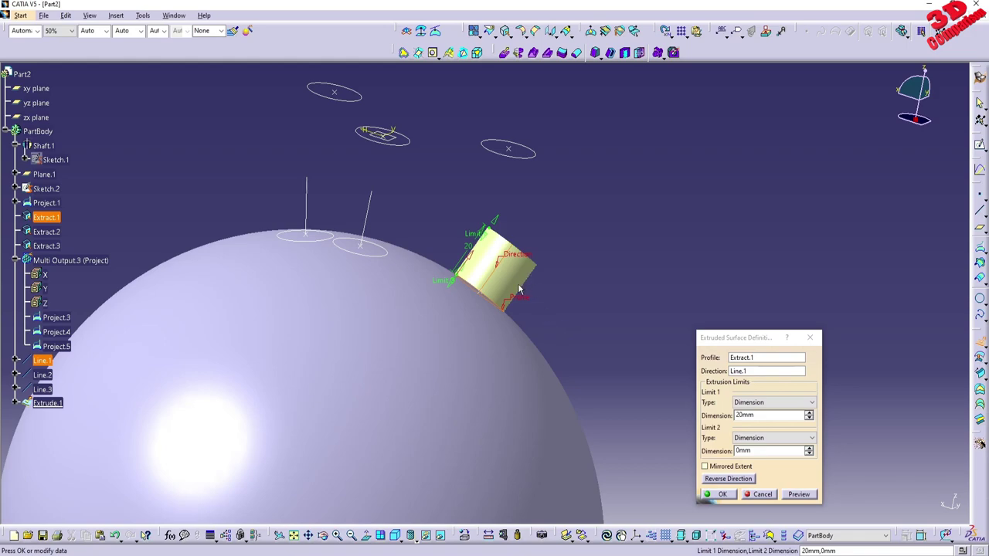
mouse_move(503, 314)
middle_mouse_down()
mouse_move(486, 258)
mouse_move(455, 287)
mouse_move(445, 253)
mouse_move(435, 270)
mouse_move(492, 300)
middle_mouse_up()
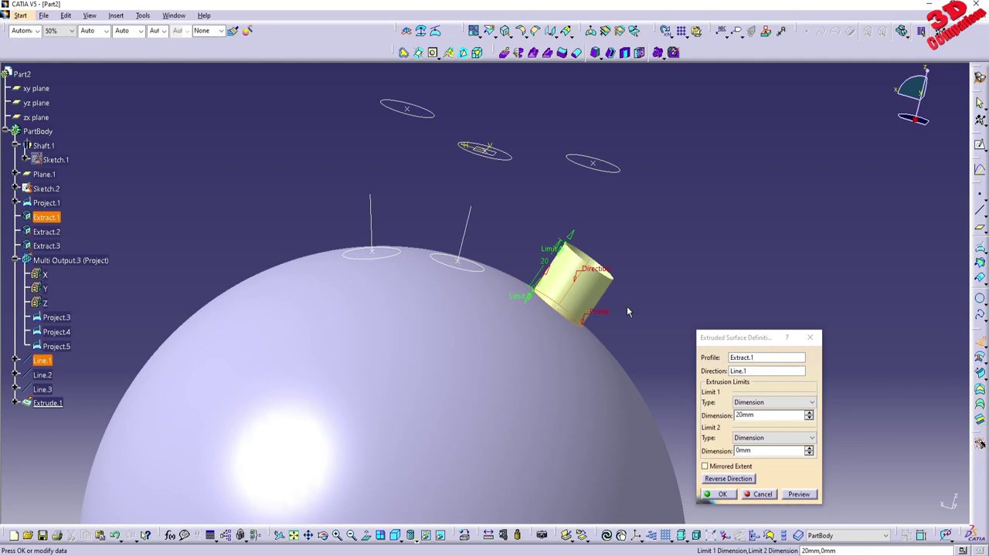
left_click(736, 478)
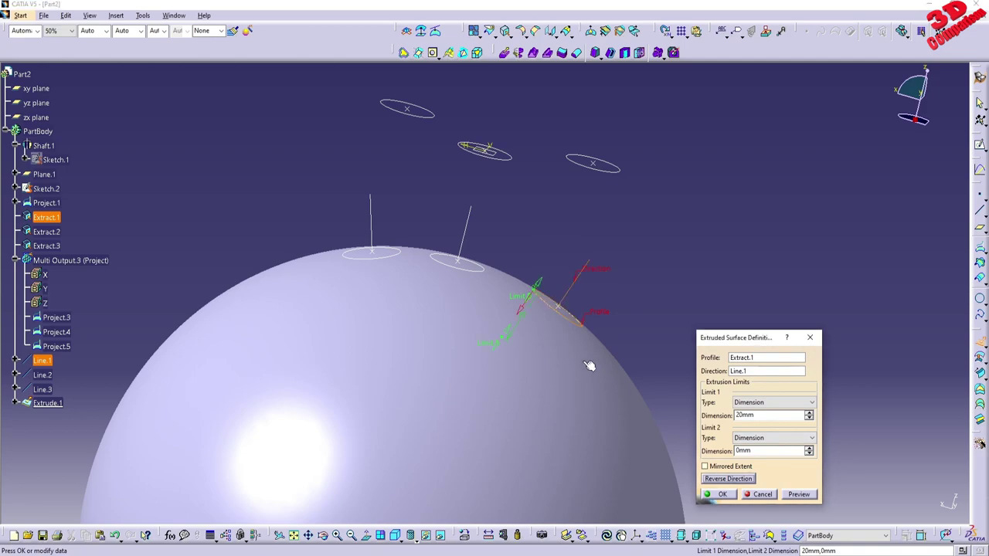
middle_click_drag(590, 365, 527, 331)
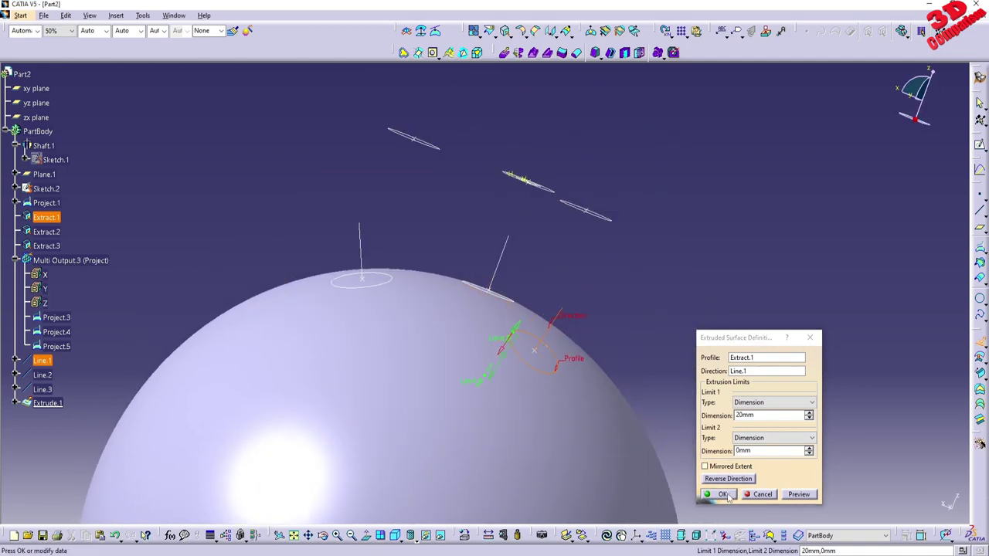
left_click(721, 494)
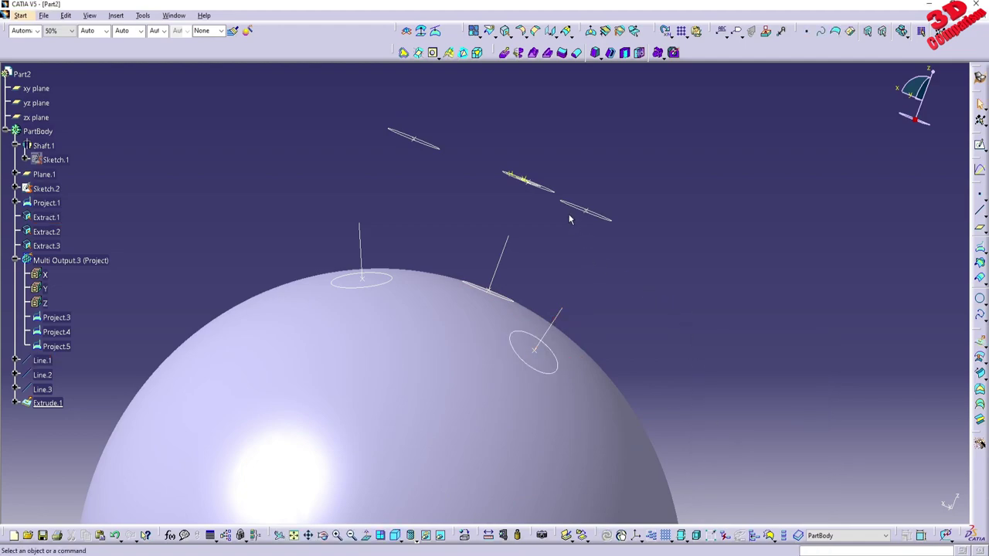
Step: Extrude Extract.2 as a surface in its default normal direction, reversed into the sphere, with limits of 20 mm and 0 mm
left_click(979, 356)
left_click(506, 298)
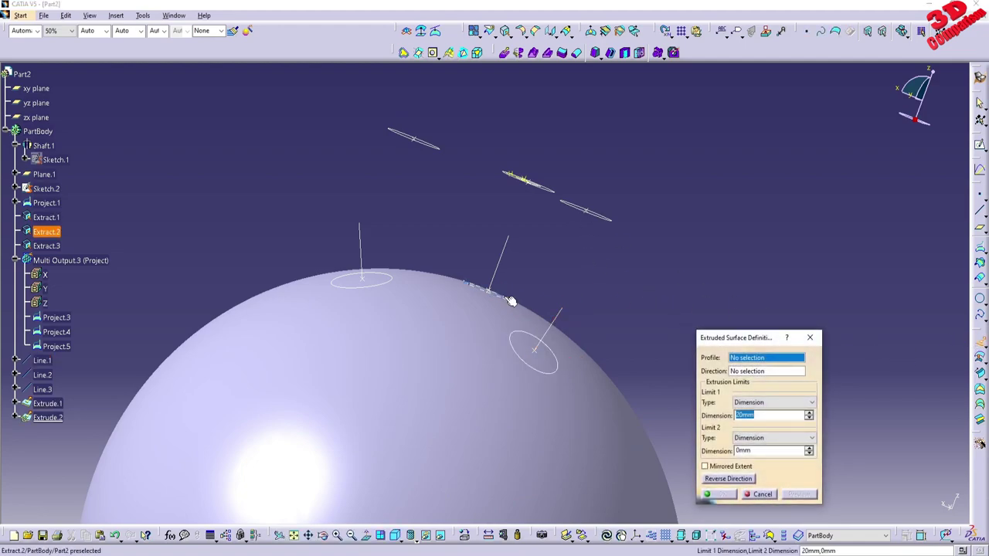
left_click(728, 478)
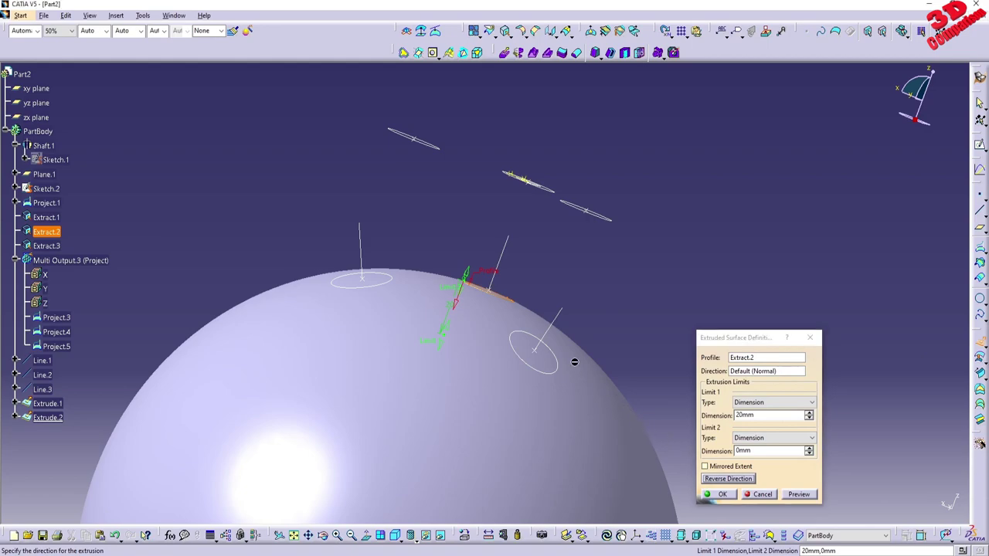
middle_click_drag(574, 364, 526, 340)
left_click_drag(445, 115, 543, 223)
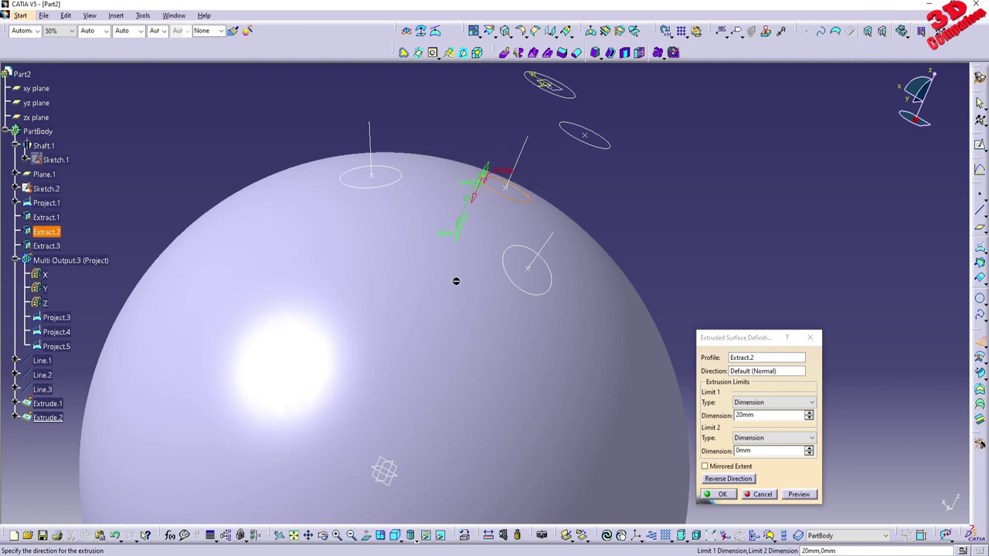
left_click(713, 498)
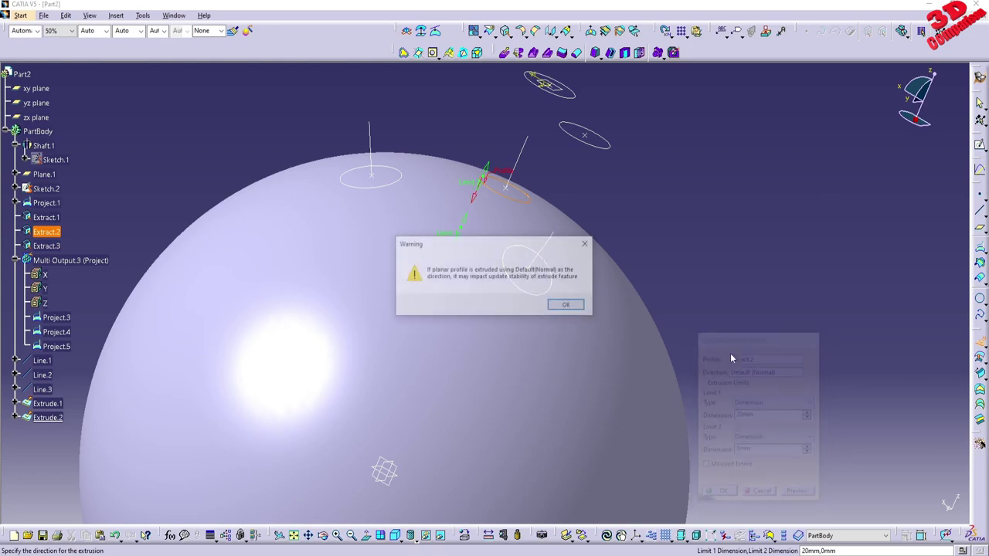
left_click(579, 307)
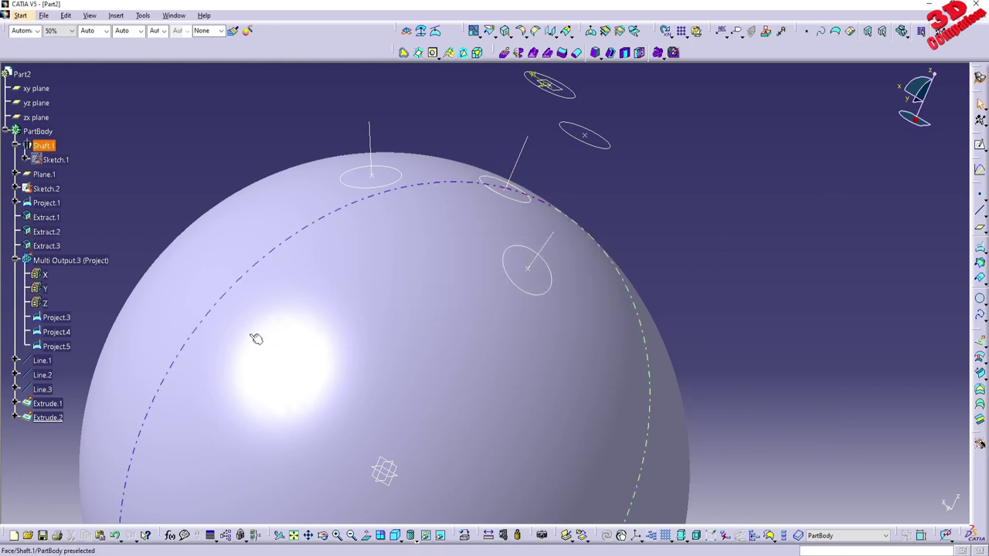
left_click(48, 417)
left_click(48, 403)
key("Escape")
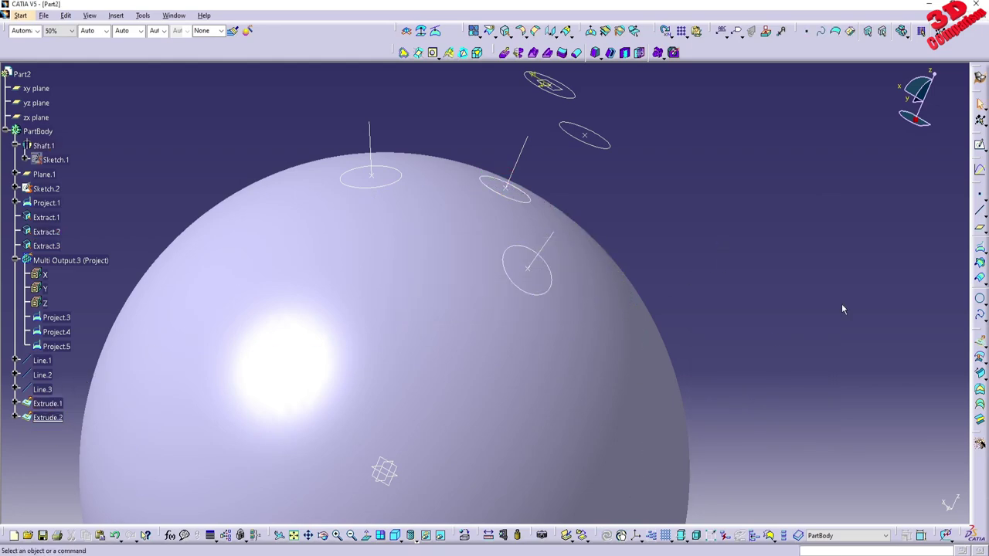
Step: Extrude Extract.3 as a surface along Line.3, reversed into the sphere, with limits of 20 mm and 0 mm
left_click(980, 342)
left_click(401, 177)
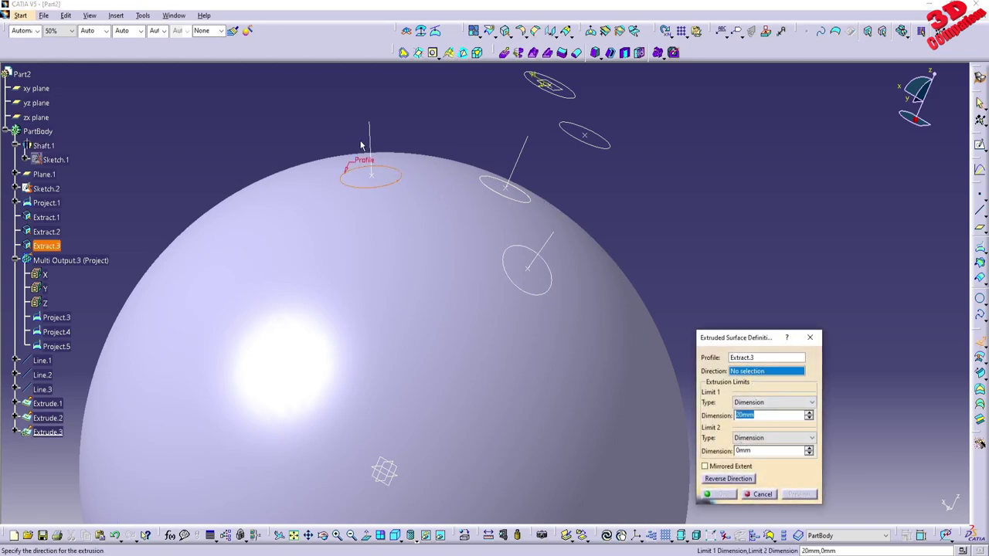
left_click(374, 151)
left_click(371, 151)
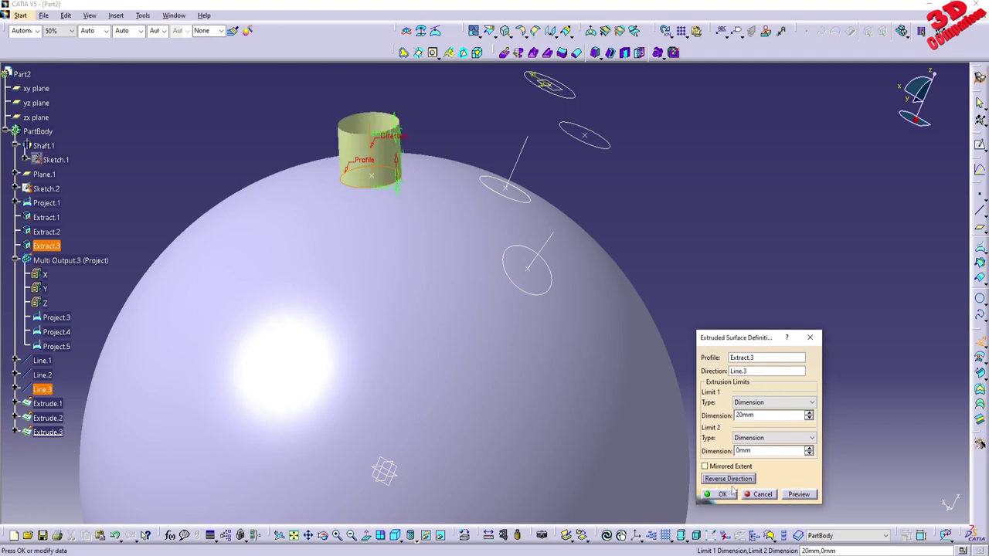
left_click(737, 480)
left_click(722, 495)
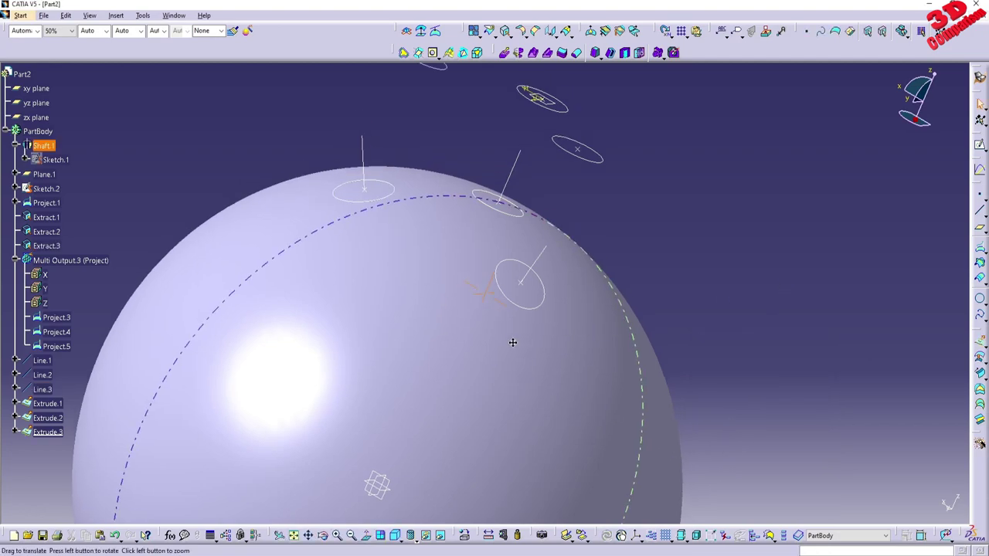
Step: Split Shaft.1 with Extrude.1 as the cutting element, keeping the ball outside the cylindrical hole
middle_click_drag(512, 342, 477, 351)
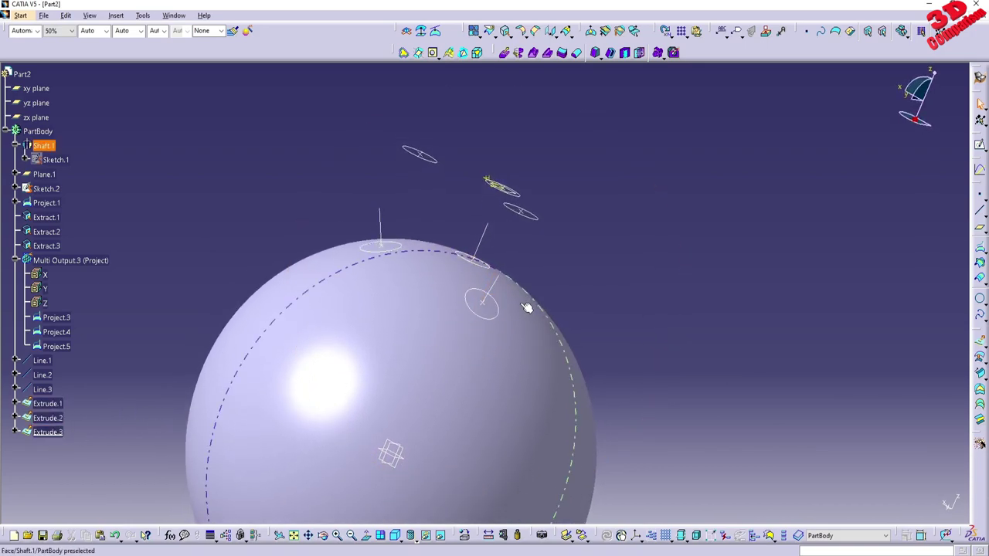
left_click(494, 36)
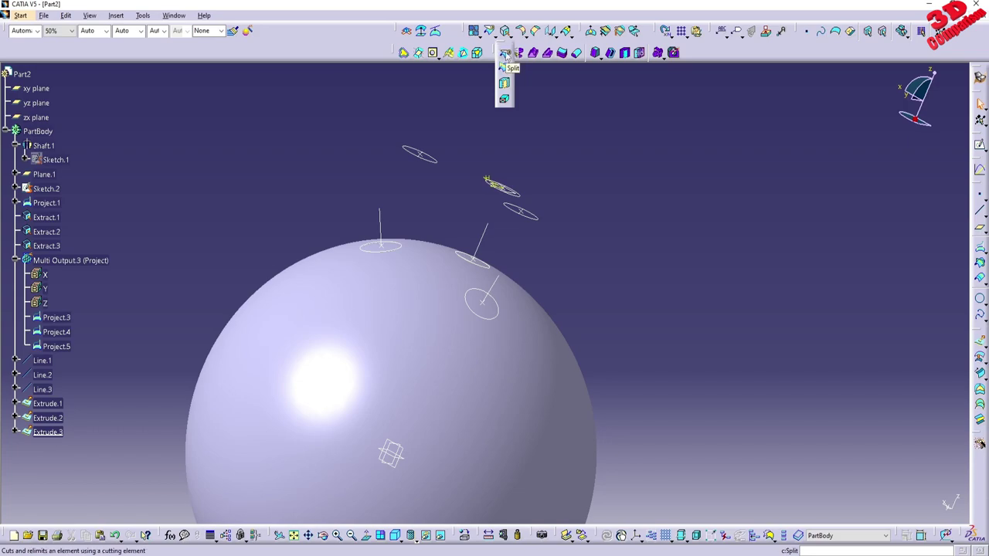
left_click(505, 56)
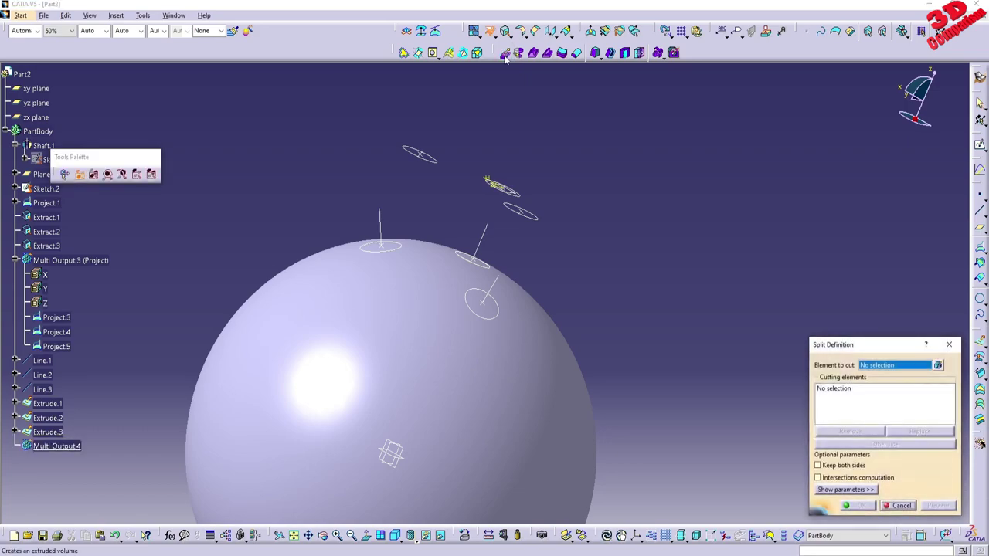
left_click_drag(870, 344, 677, 221)
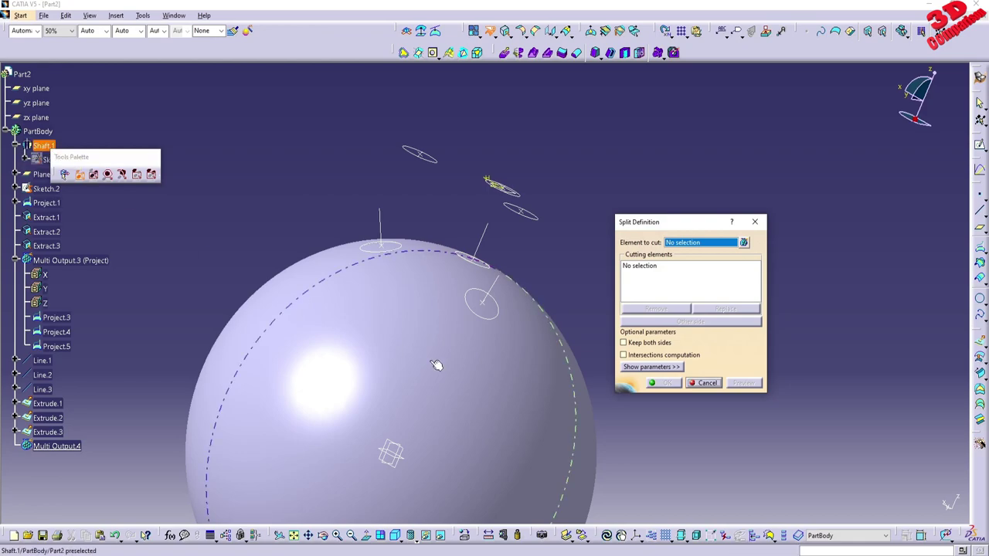
left_click(469, 376)
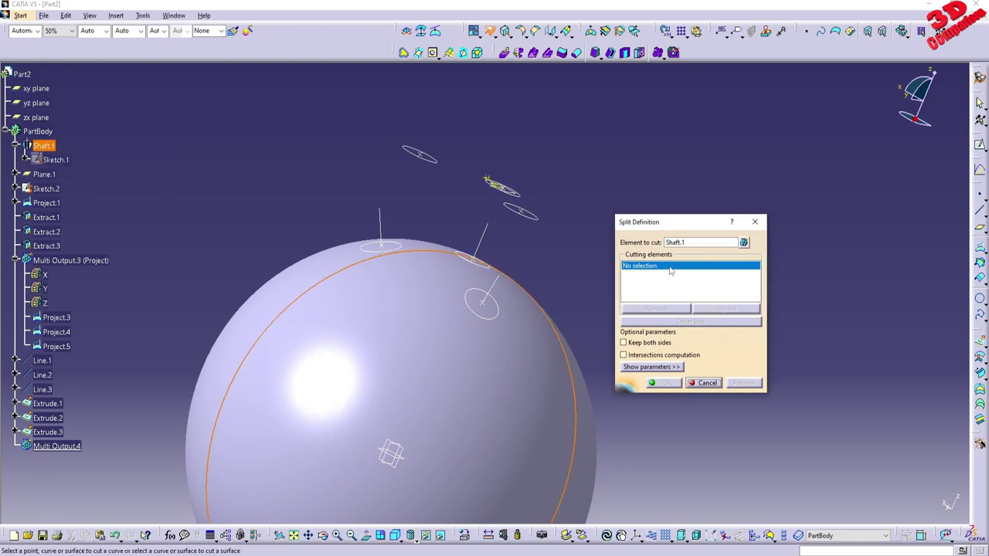
left_click(47, 403)
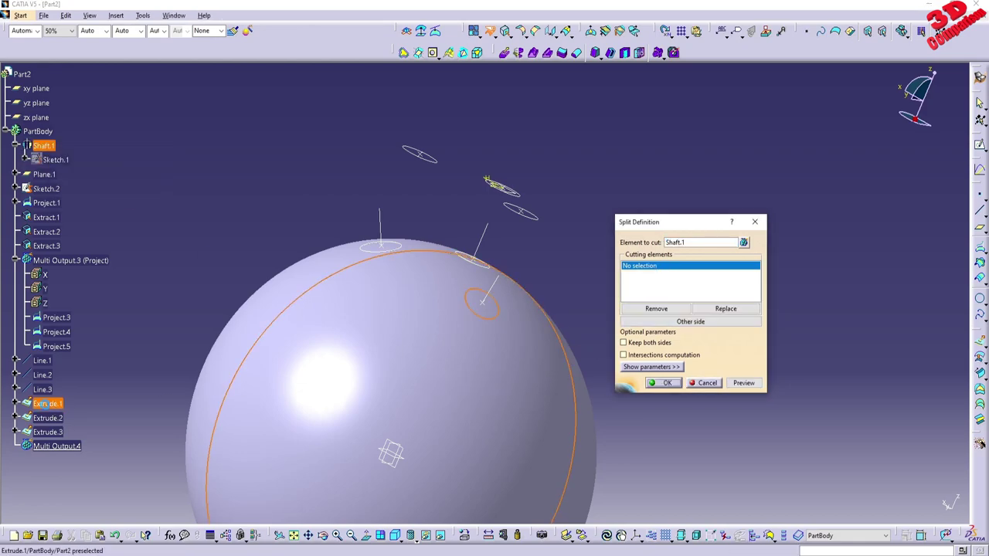
middle_click_drag(518, 347, 437, 263)
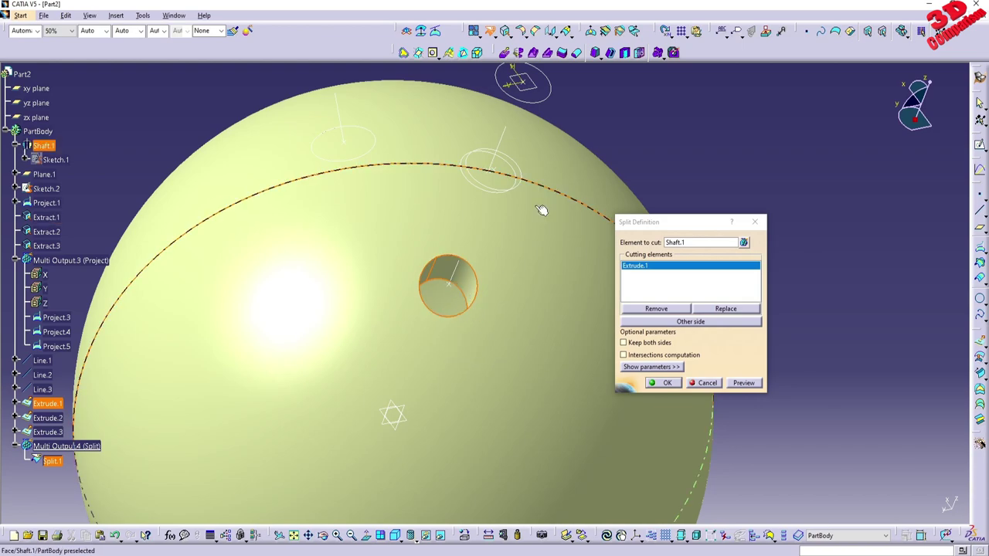
left_click(669, 383)
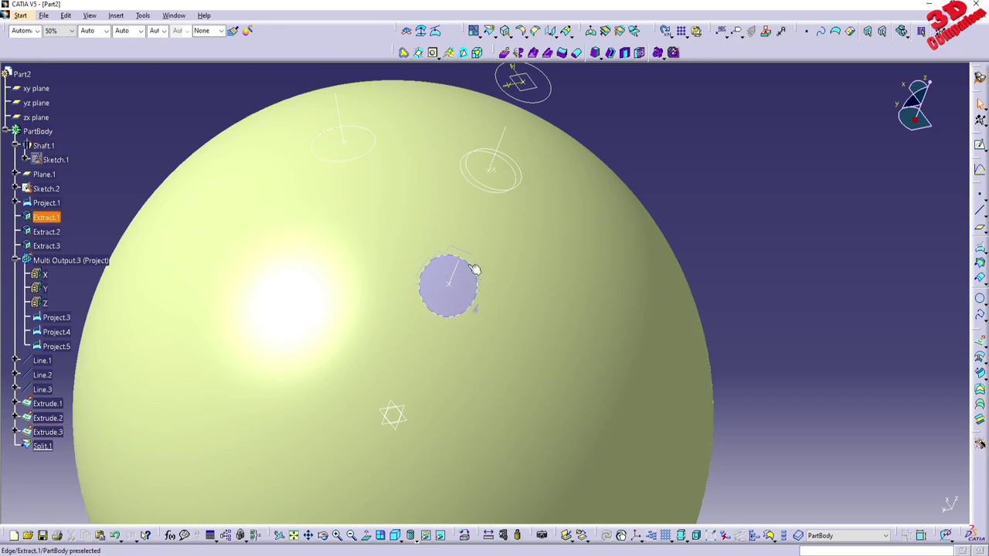
Step: Hide Shaft.1 to examine the hole cut by Extrude.1, and show Shaft.1 again
right_click(50, 147)
left_click(77, 181)
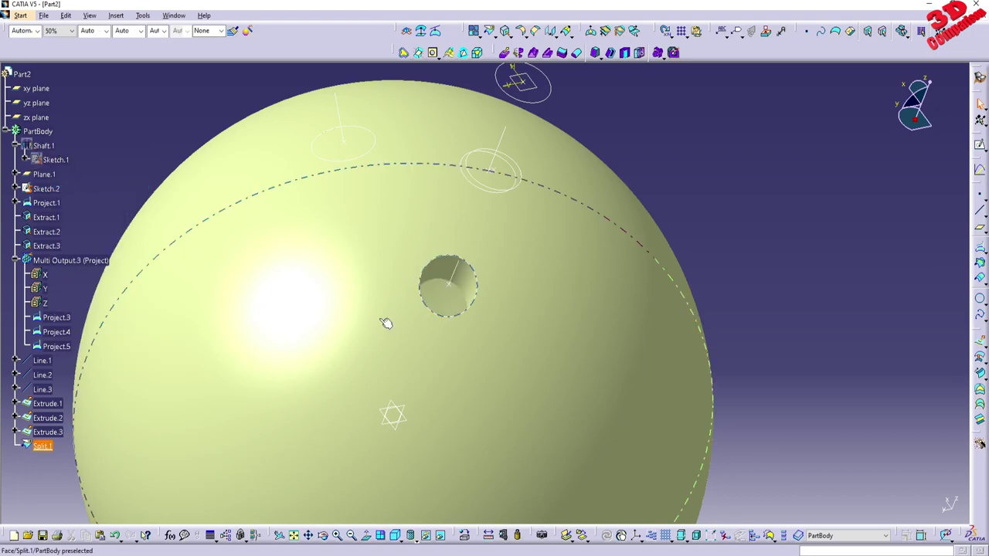
middle_click_drag(386, 324, 494, 193)
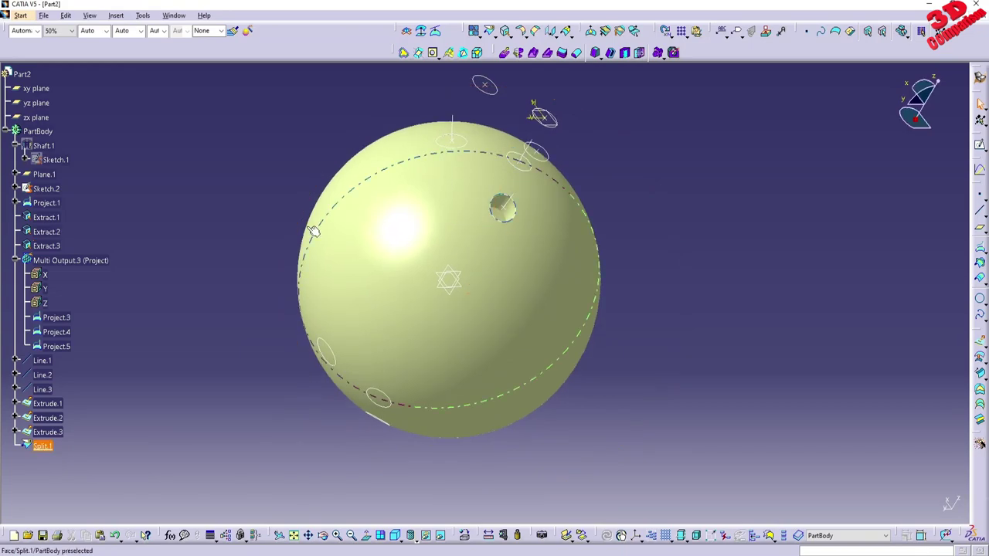
right_click(45, 146)
left_click(71, 181)
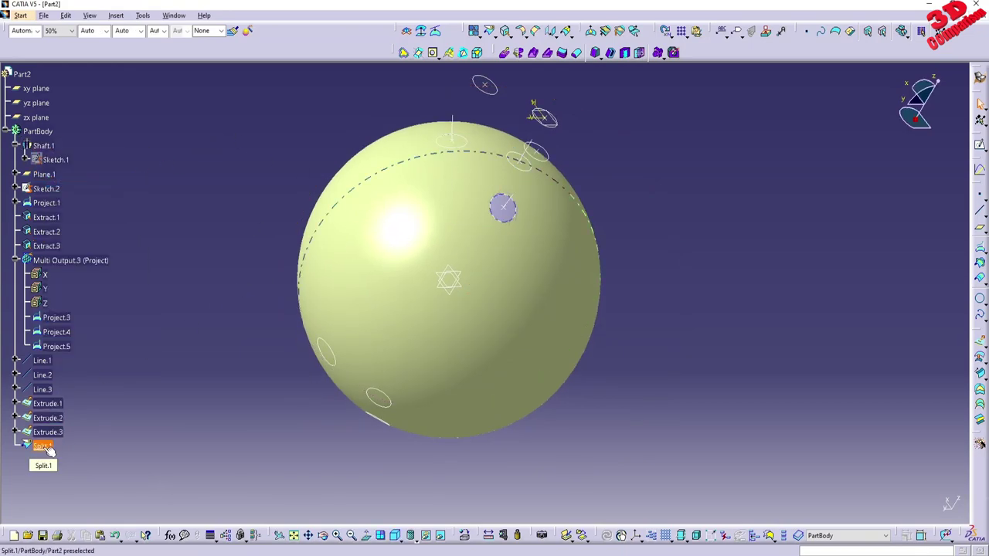
Step: Split Split.1 using Extrude.2 as the cutting element
left_click(490, 32)
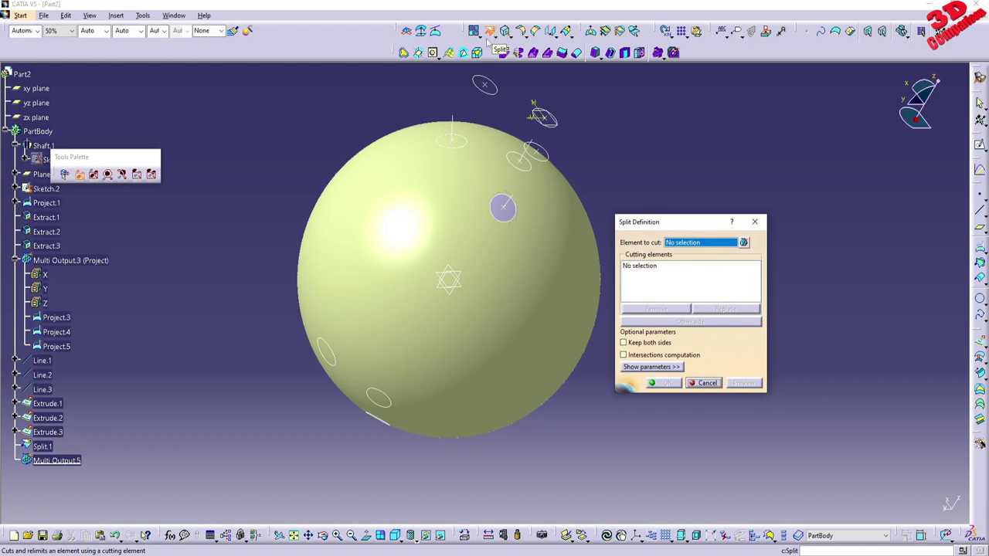
left_click(47, 449)
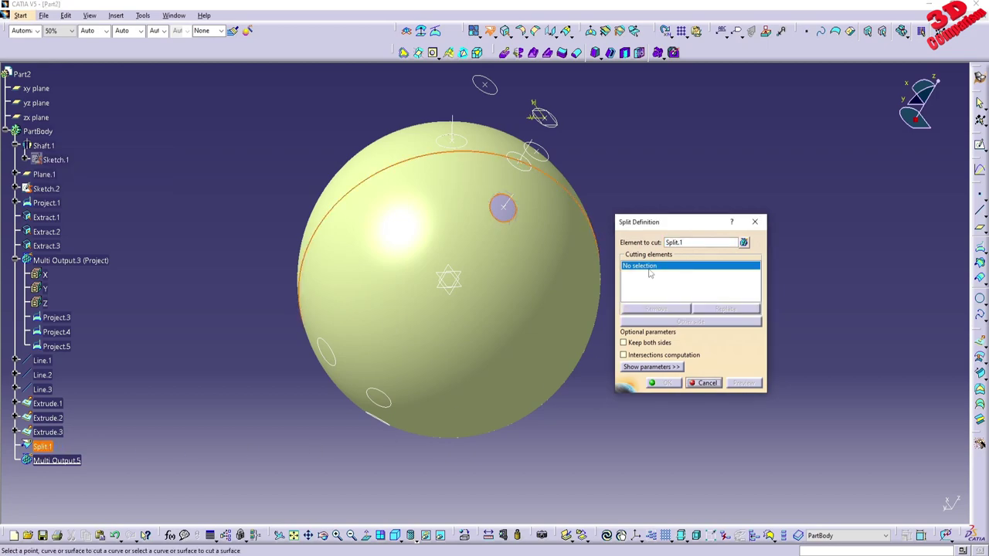
left_click(391, 423)
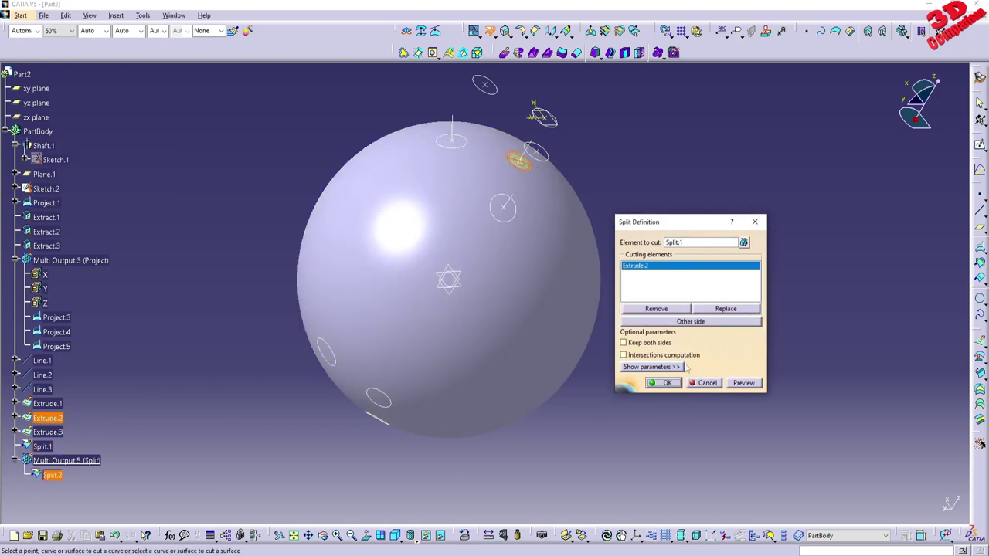
left_click(662, 384)
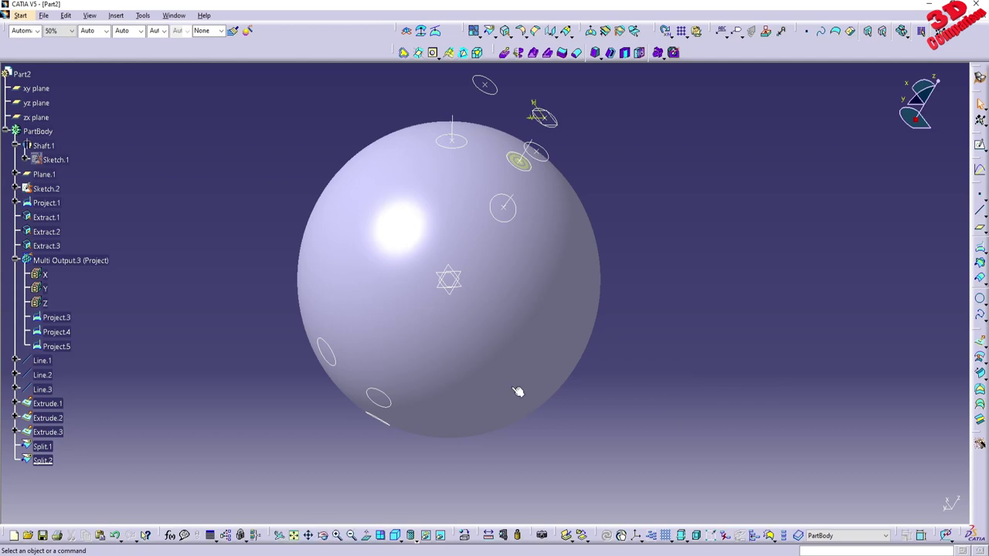
Step: Hide Shaft.1 to examine which portion the Extrude.2 split keeps, and show Shaft.1 again
right_click(45, 149)
left_click(73, 177)
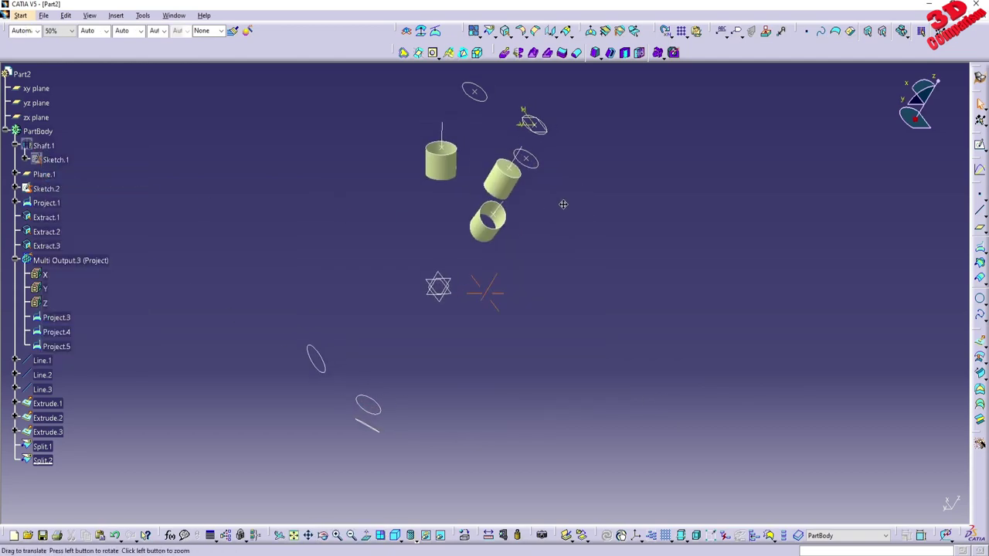
middle_click_drag(573, 195, 516, 243)
middle_click_drag(453, 214, 418, 284)
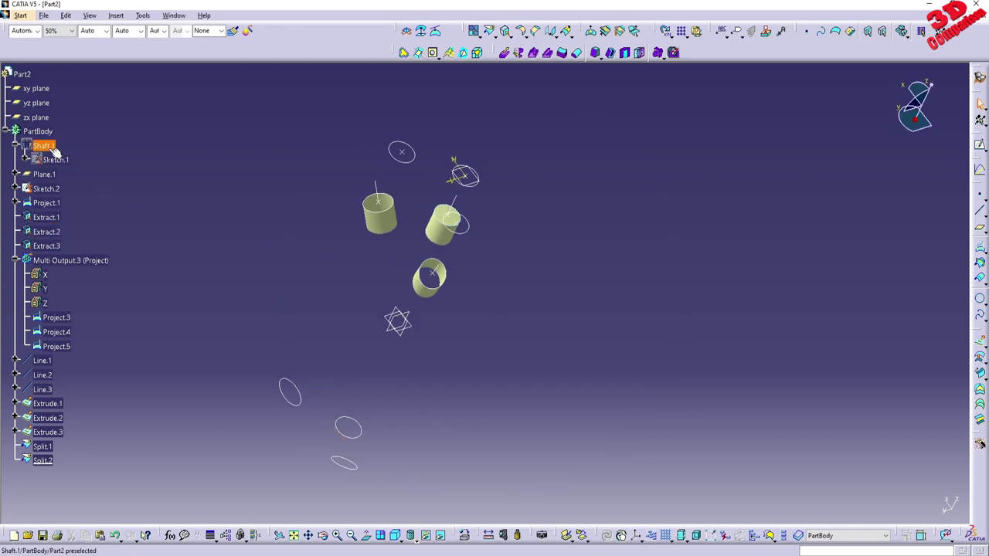
right_click(47, 148)
left_click(75, 183)
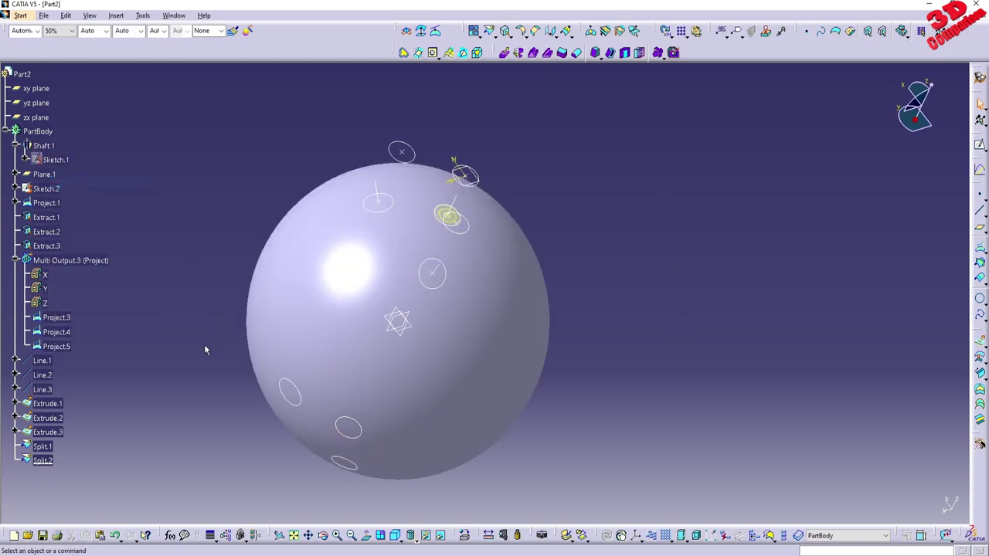
Step: Edit Split.2 to keep the other side of the Extrude.2 cut
double_click(43, 460)
left_click(704, 321)
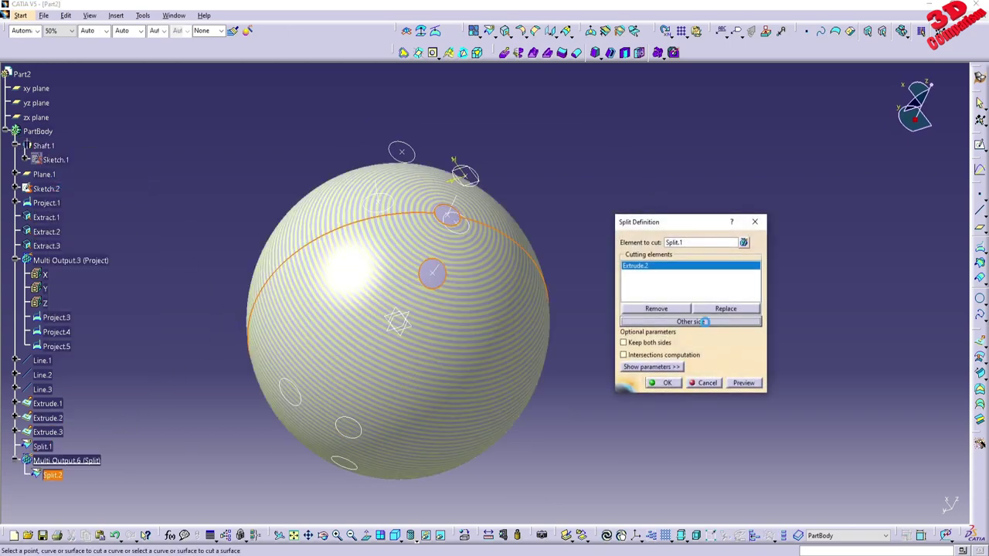
left_click(666, 383)
Step: Hide Shaft.1 to check the two finger holes in the split surface, and restore its display
right_click(42, 147)
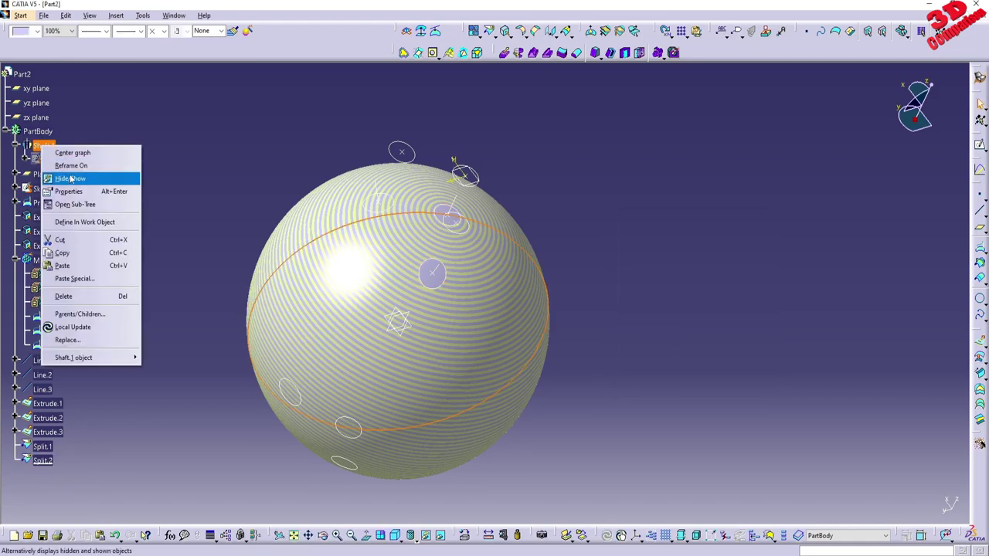
left_click(91, 180)
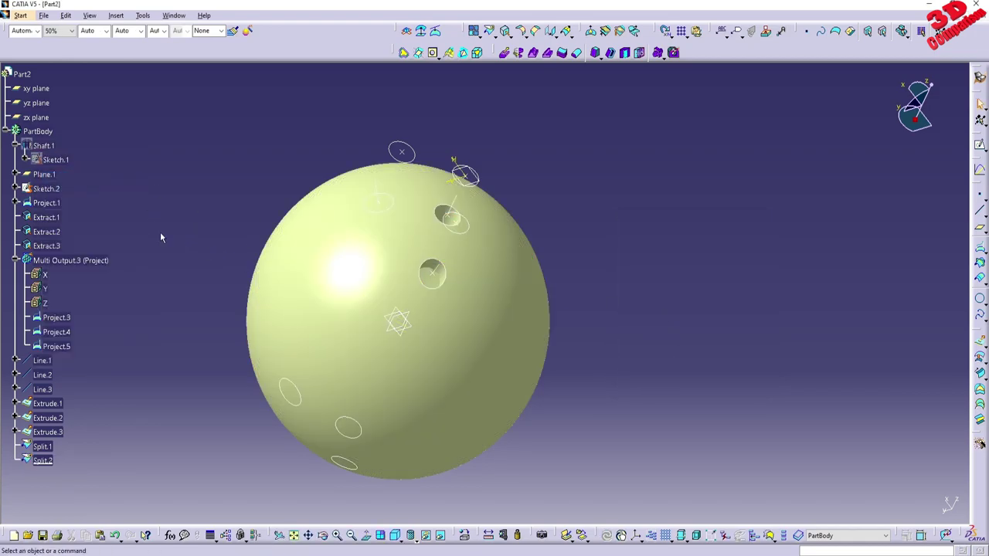
right_click(47, 146)
left_click(91, 179)
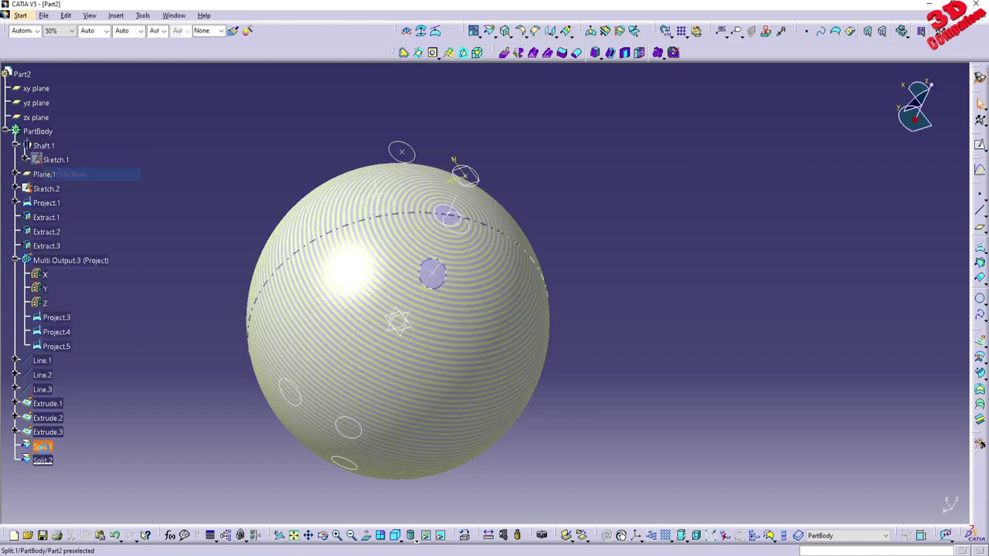
Step: Reopen Split.2, flip the kept side and flip it back
double_click(42, 460)
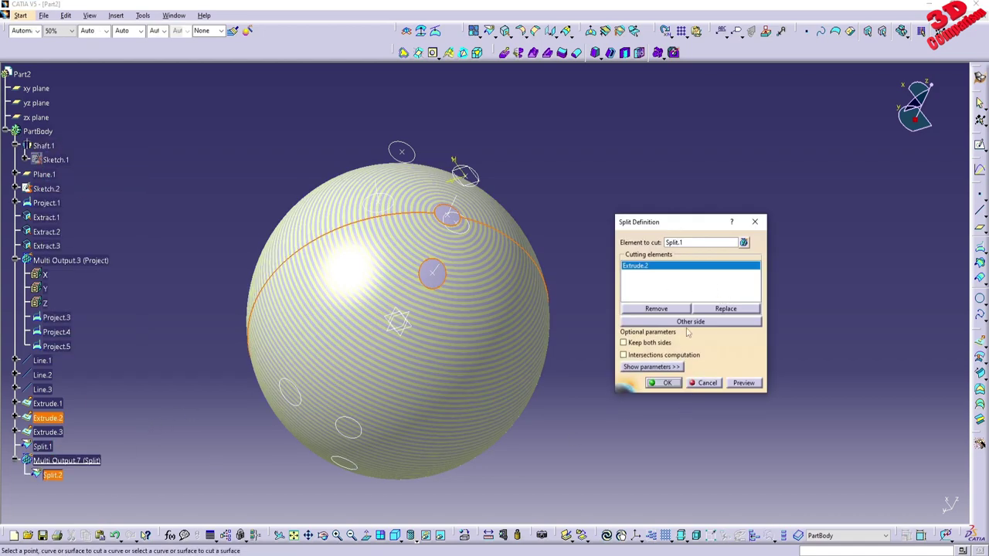
left_click(692, 322)
left_click(693, 323)
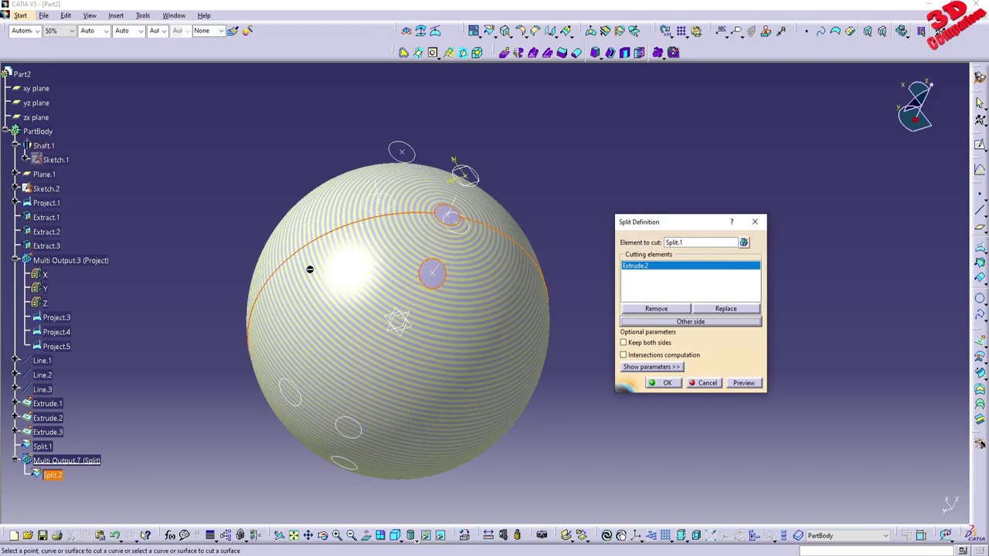
left_click(666, 384)
Step: Split Split.2 with Extrude.3 as the cutting element, keeping the other side
scroll(547, 291, "up", 3)
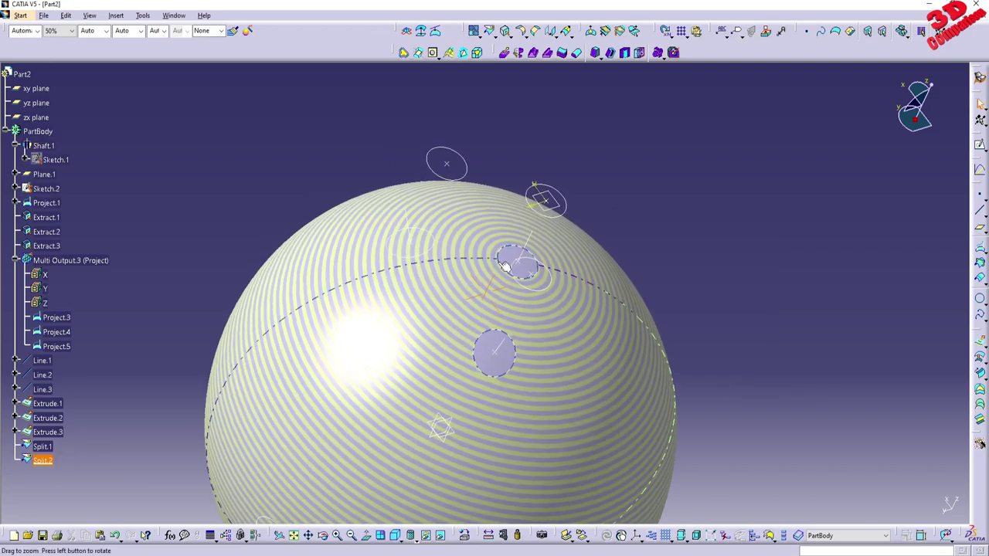
left_click(805, 31)
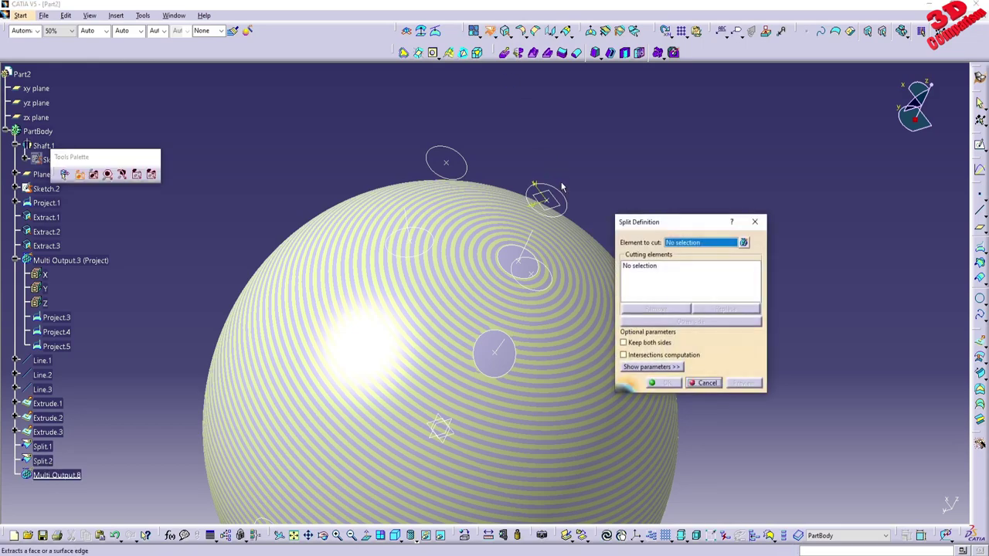
left_click(43, 461)
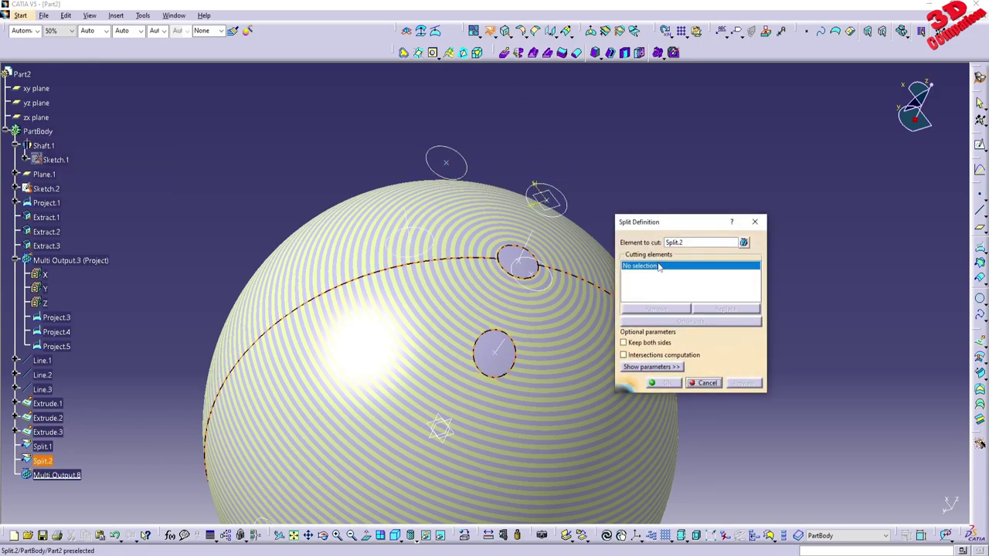
left_click(47, 432)
left_click(688, 322)
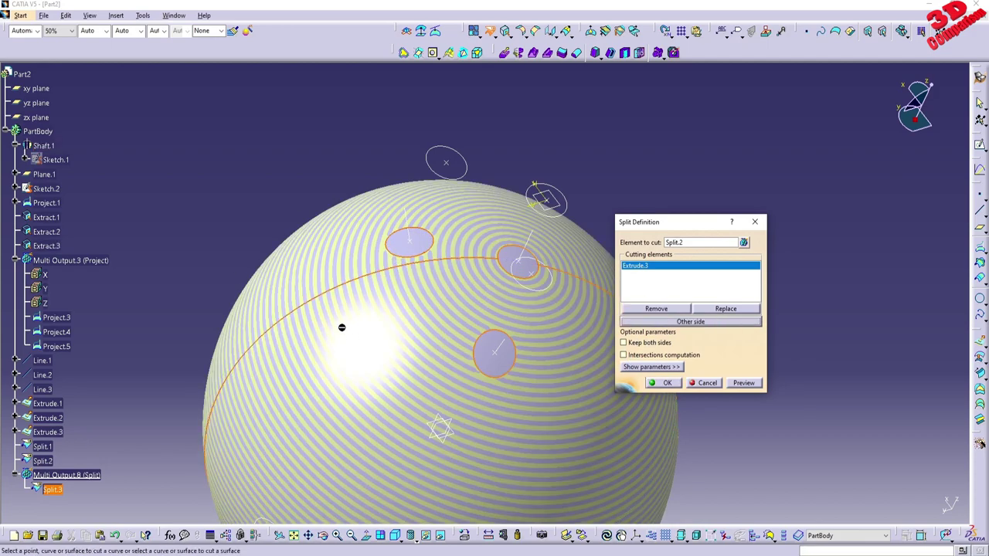
left_click(662, 383)
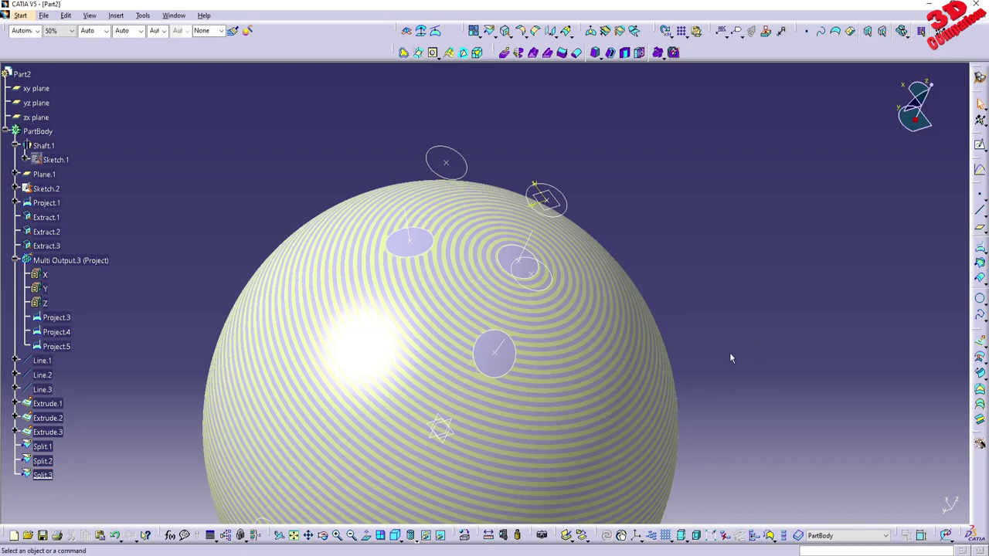
Step: Hide Shaft.1 so the three finger holes in the split surface can be inspected
right_click(45, 145)
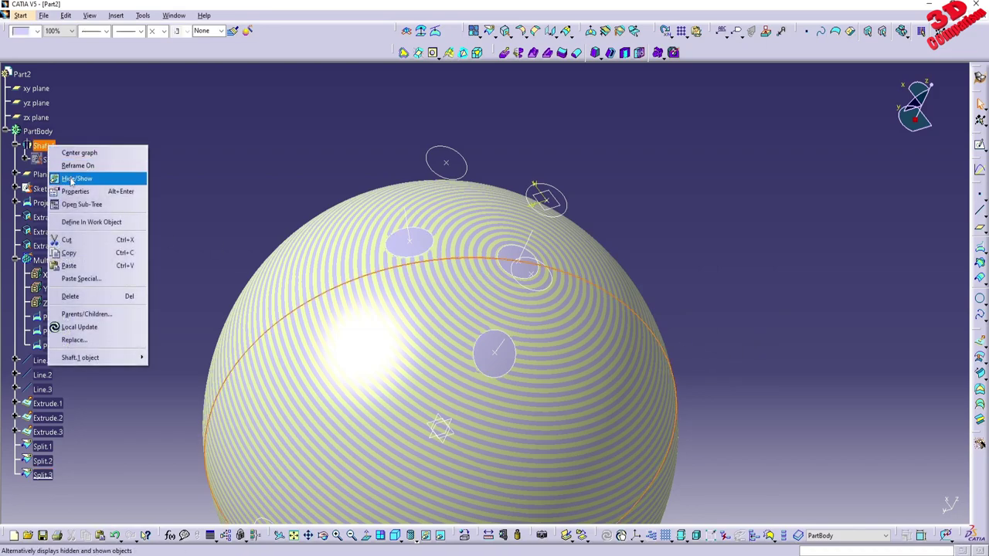
left_click(95, 181)
middle_click_drag(438, 286, 390, 308)
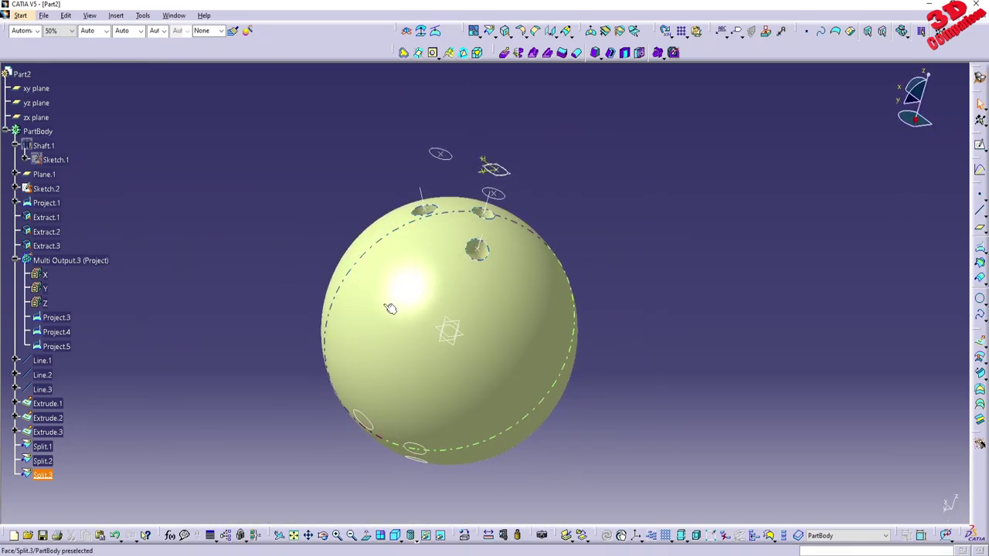
Step: Insert a new body in the part, leaving the Split.3 definition unchanged
left_click(116, 16)
left_click(129, 40)
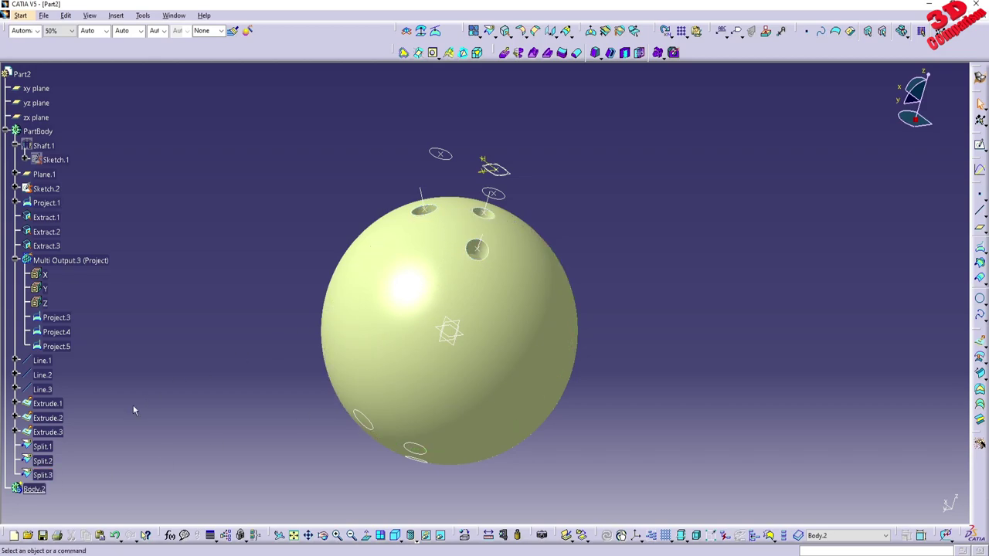
double_click(42, 475)
left_click(704, 381)
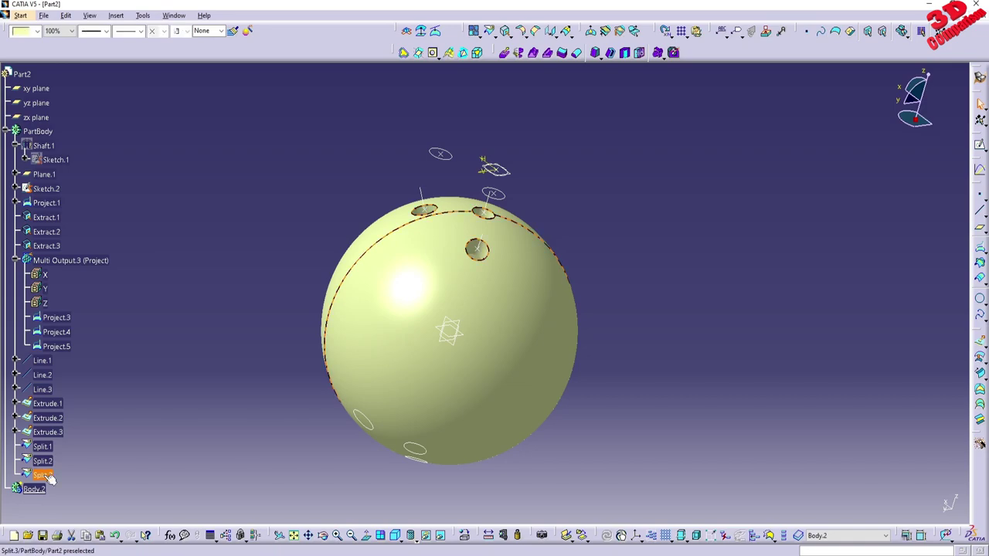
Step: Copy Split.3 and paste it into Body.2 with Paste Special set to As Result
right_click(45, 474)
left_click(87, 362)
left_click(34, 489)
right_click(34, 489)
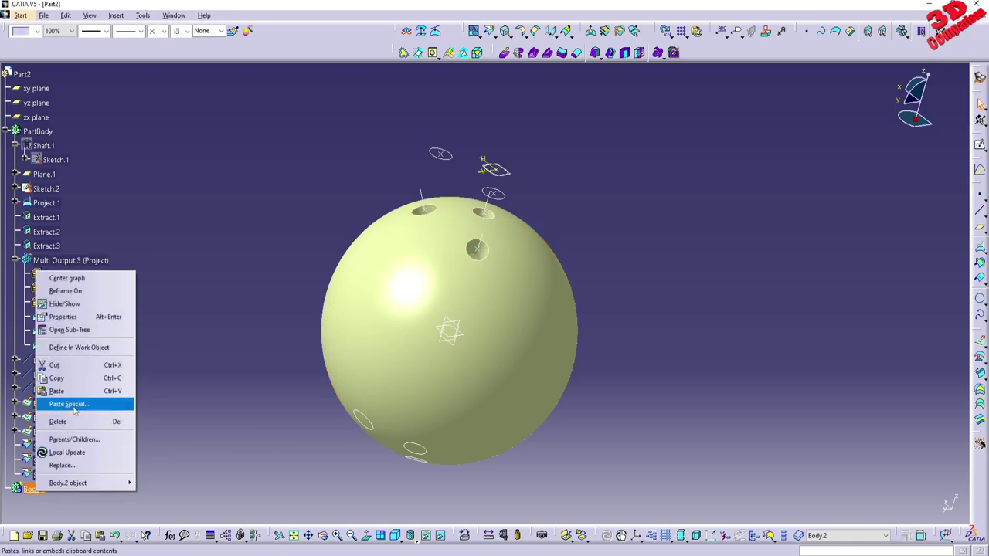
left_click(74, 406)
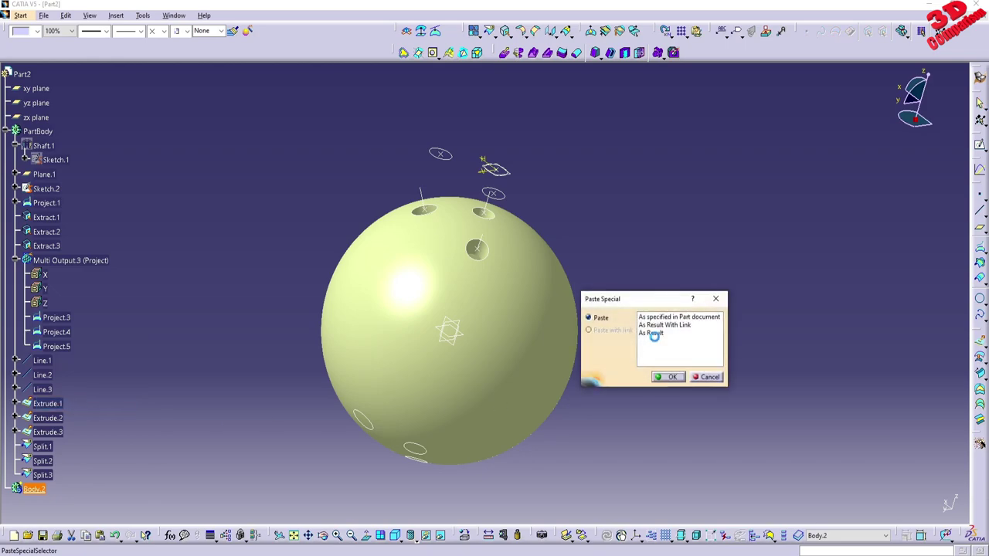
left_click(653, 333)
left_click(670, 377)
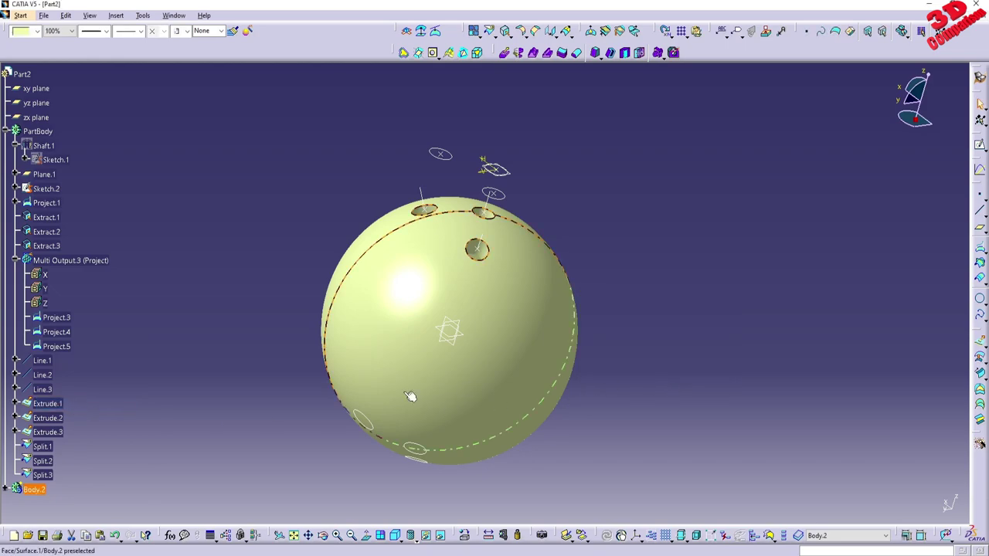
Step: Hide PartBody, expand Body.2 in the tree and examine the holes in its pasted surface
right_click(46, 134)
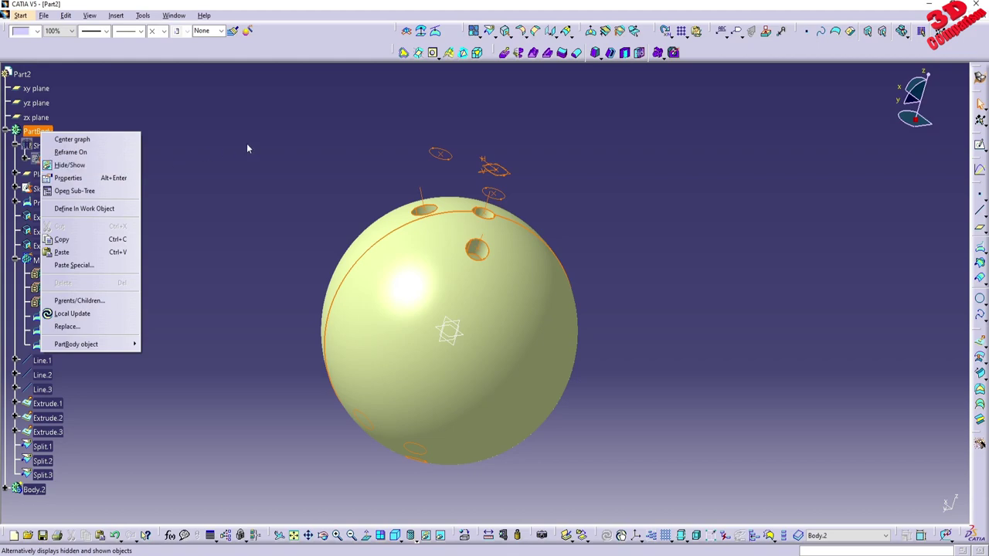
key("Escape")
right_click(37, 131)
left_click(64, 162)
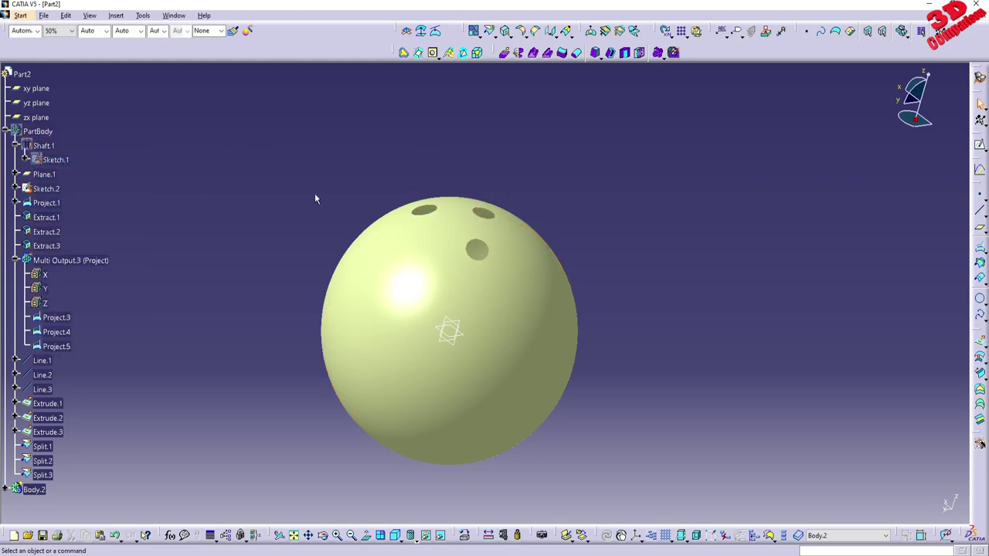
mouse_move(508, 283)
middle_mouse_down()
mouse_move(498, 301)
mouse_move(541, 344)
mouse_move(585, 221)
mouse_move(585, 238)
mouse_move(562, 266)
middle_mouse_up()
left_click(5, 489)
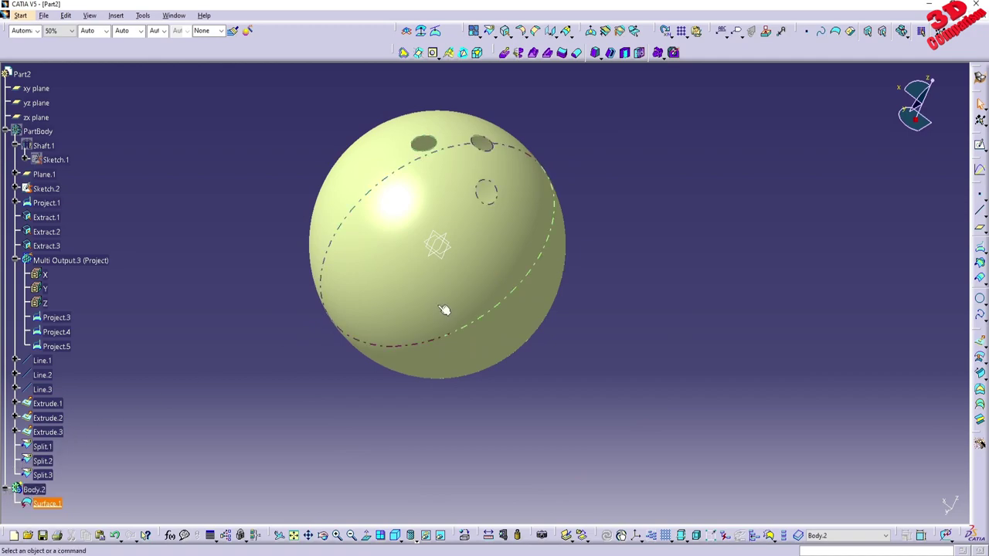
middle_click_drag(441, 309, 583, 253, "ctrl")
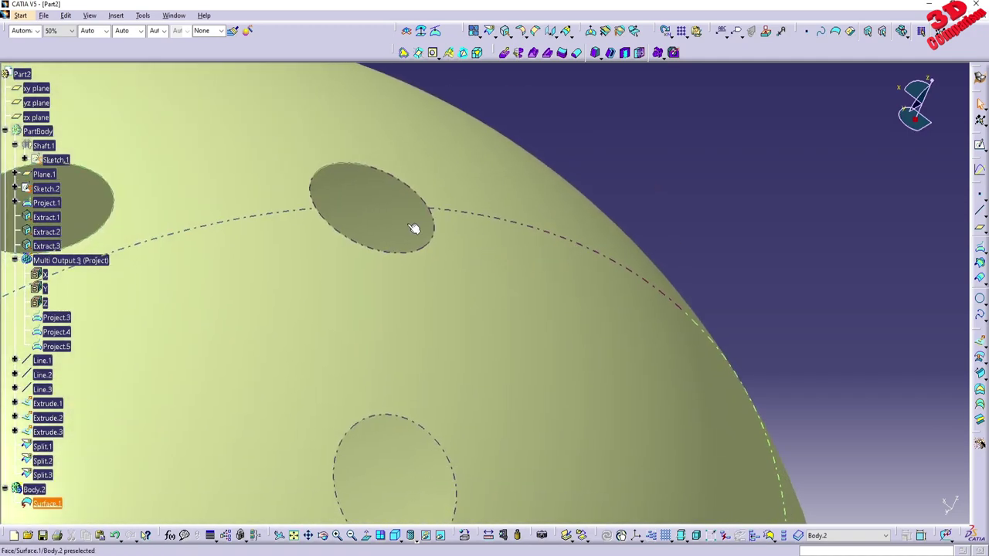
middle_click_drag(319, 344, 523, 333, "ctrl")
Step: Copy Extrude.1, Extrude.2 and Extrude.3 together and paste them into Body.2 with Paste Special set to As Result
left_click(61, 404)
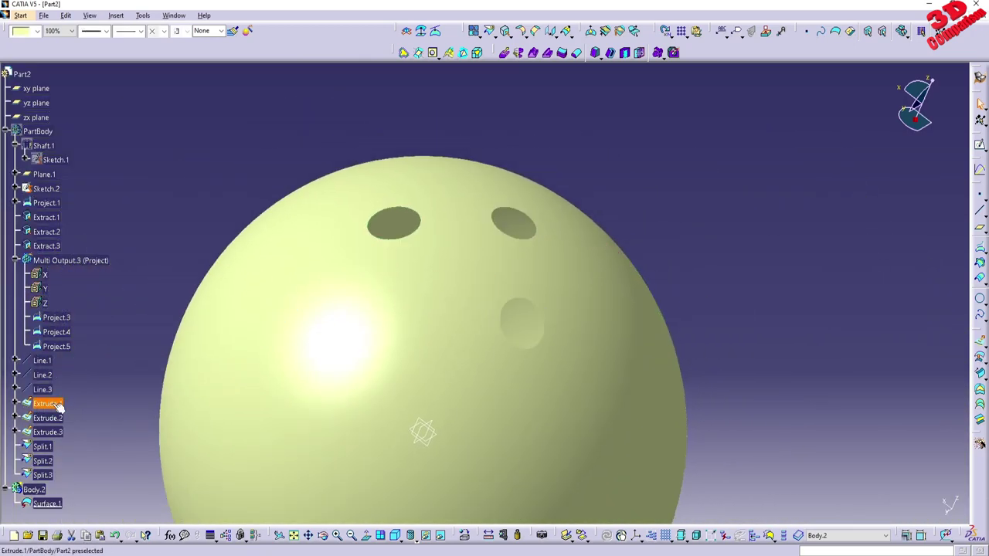
left_click(62, 418, "ctrl")
left_click(62, 433, "ctrl")
right_click(48, 414)
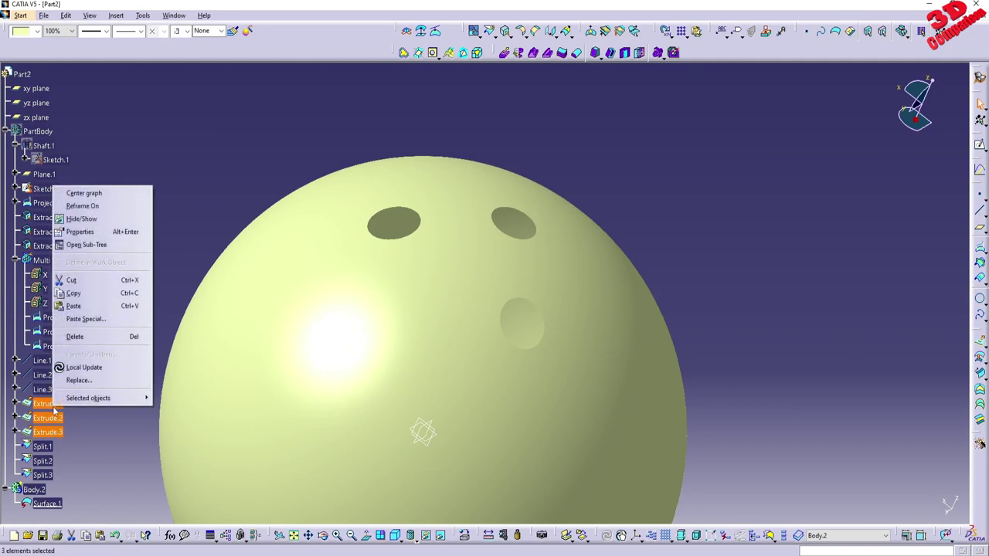
left_click(92, 298)
scroll(56, 471, "down", 1)
left_click(42, 443)
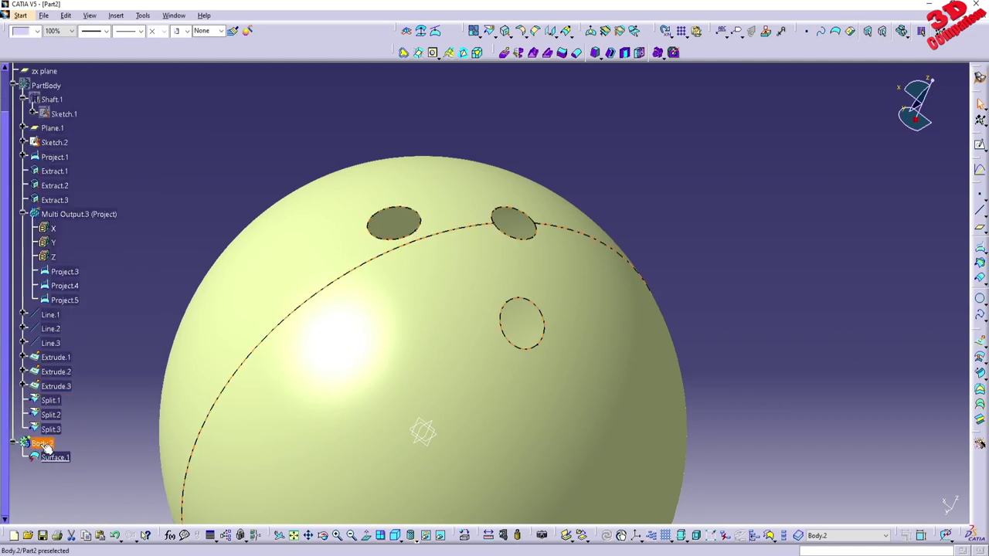
right_click(43, 443)
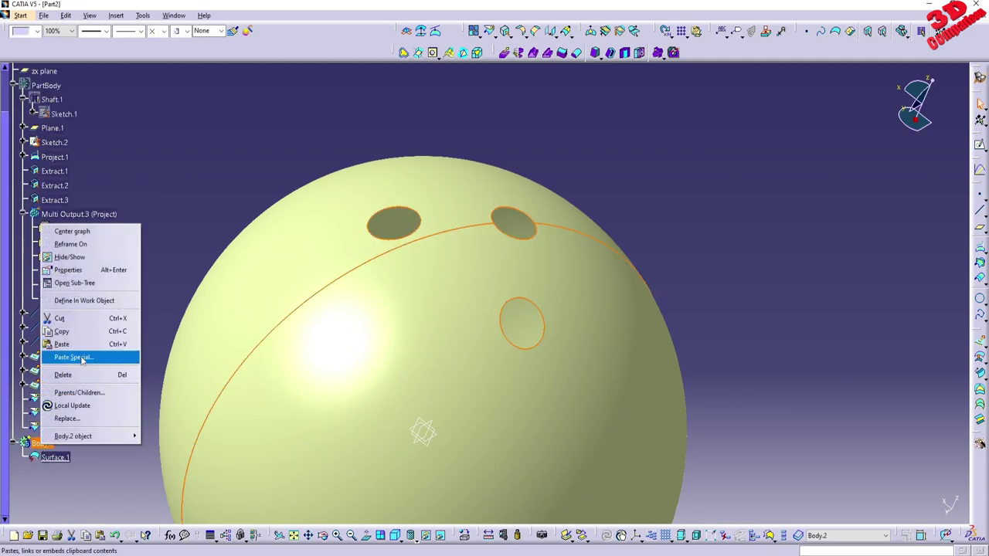
left_click(73, 357)
left_click(666, 333)
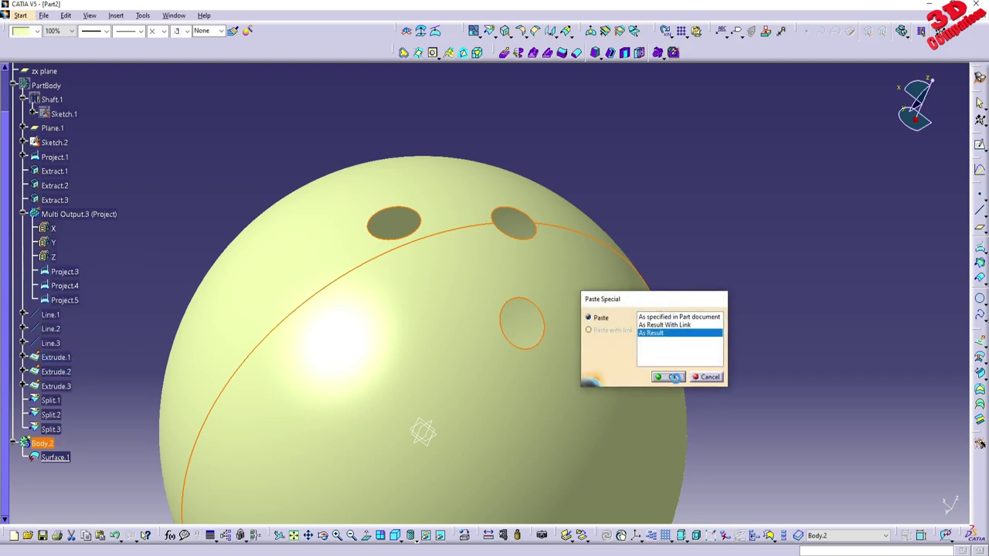
left_click(670, 377)
Step: Create a Fill surface closing the inner end of the finger hole formed by Surface.2
middle_click_drag(532, 397, 478, 320)
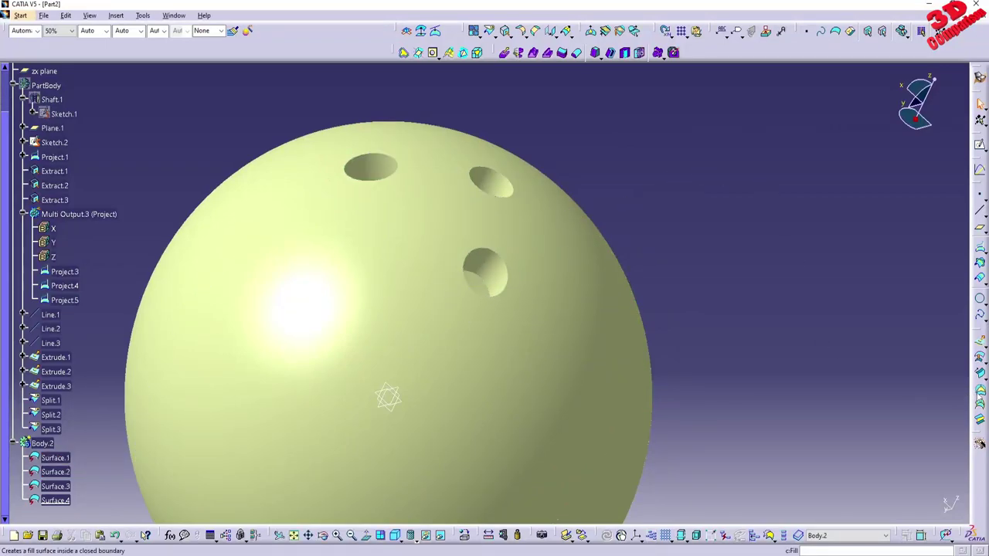
left_click(980, 393)
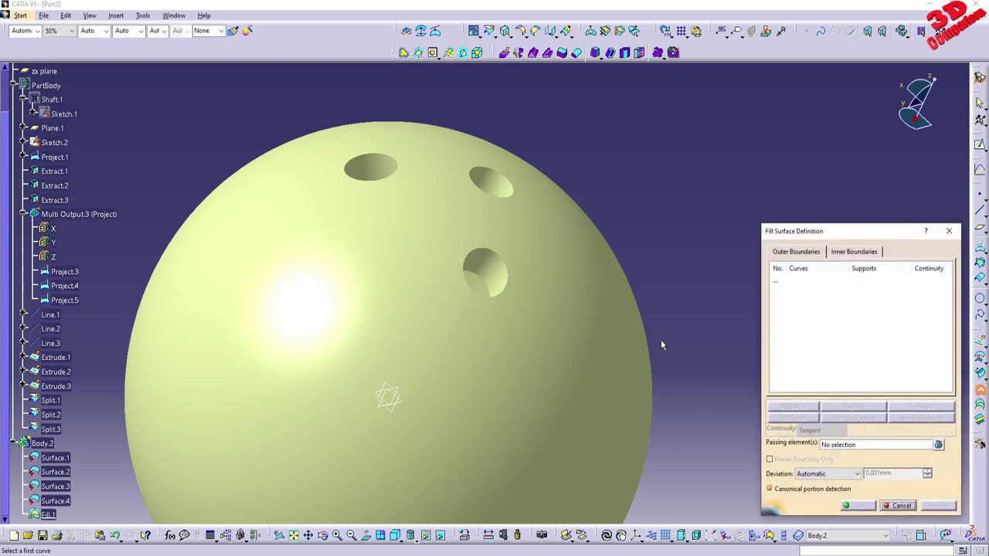
middle_click_drag(660, 339, 298, 304)
left_click(292, 300)
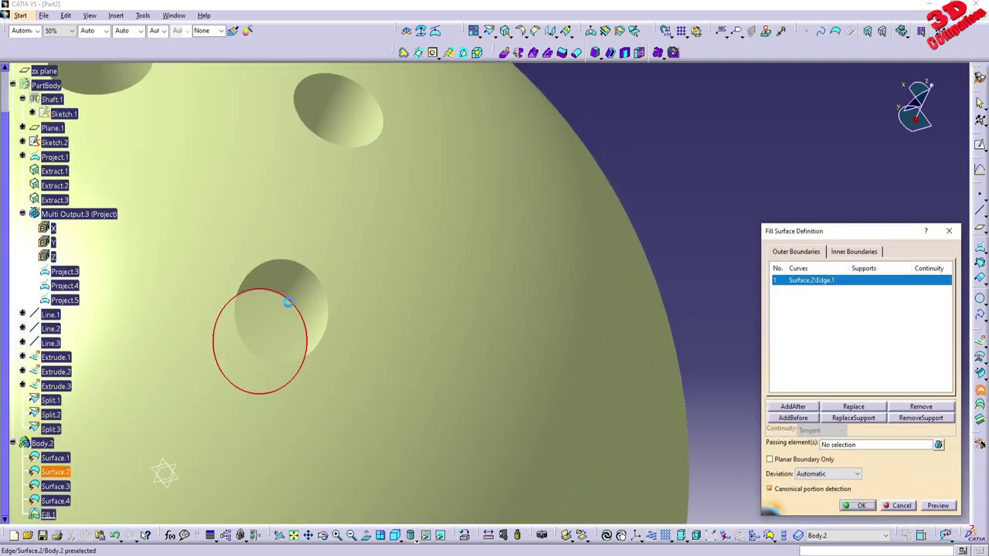
left_click(859, 506)
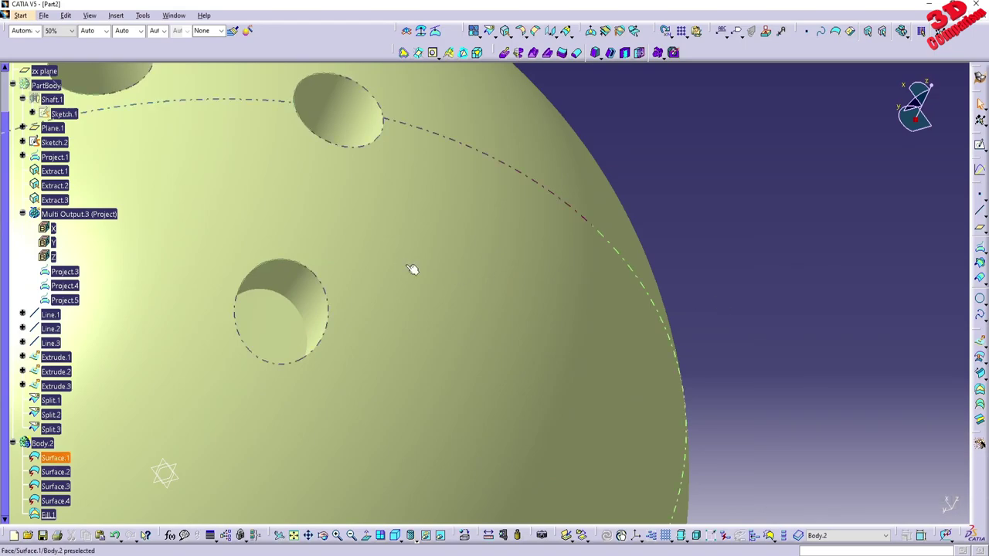
Step: Create Fill surfaces on the inner circular edges of Surface.3 and Surface.4 to close the other two holes' inner ends
middle_click_drag(412, 269, 633, 301)
mouse_move(567, 167)
middle_mouse_down()
mouse_move(512, 289)
mouse_move(574, 181)
middle_mouse_up()
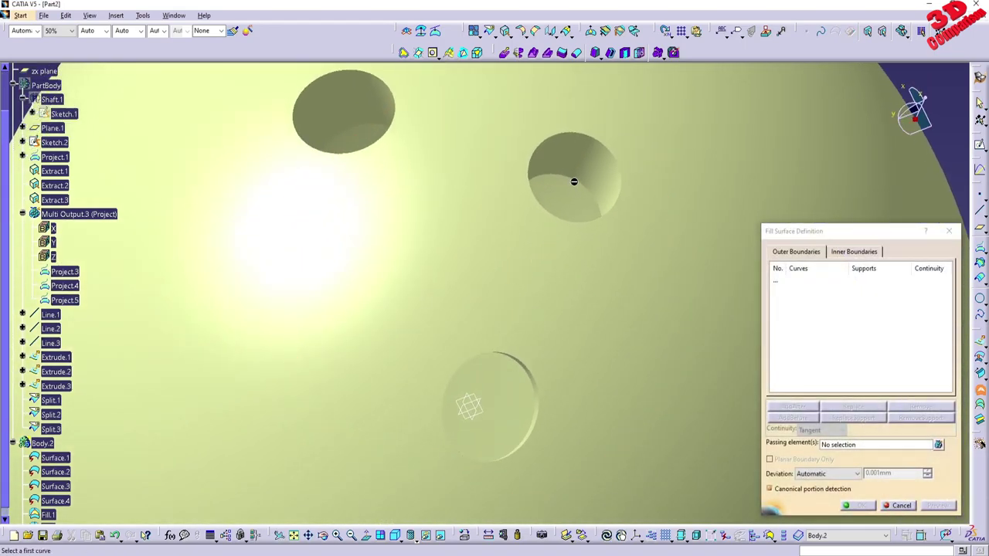
left_click(576, 179)
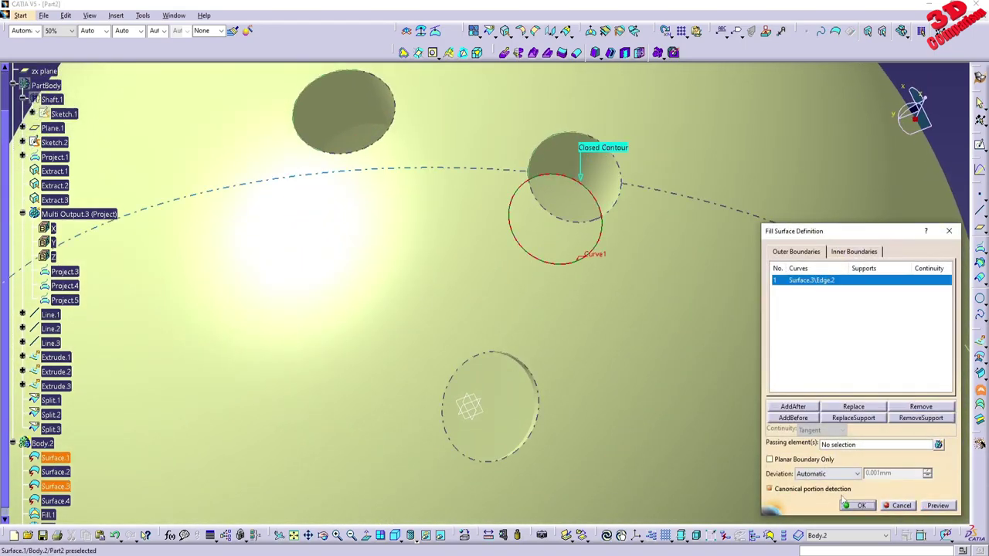
key("Return")
middle_click_drag(682, 316, 470, 263)
left_click(421, 228)
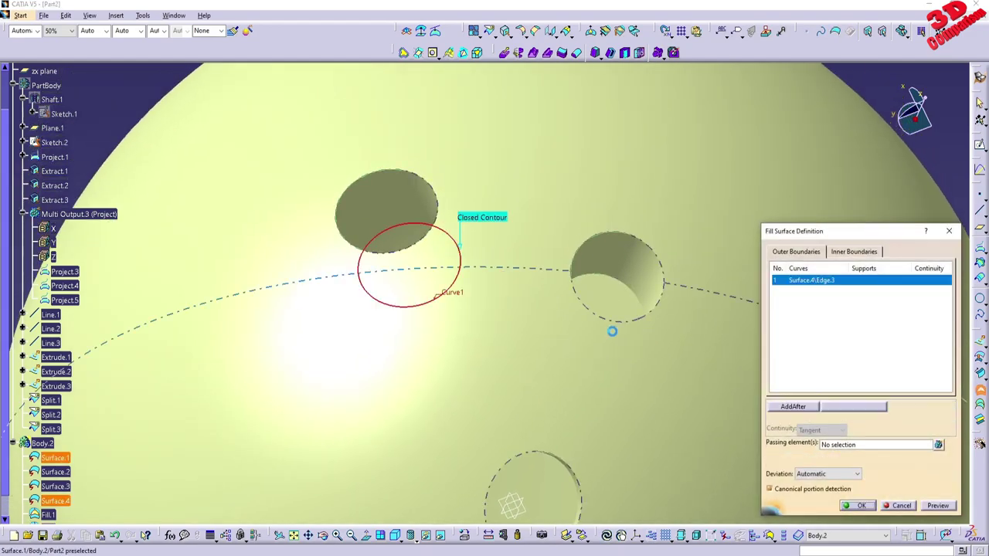
key("Return")
Step: Join Surface.1 to Surface.4 and Fill.1 to Fill.3 into one surface, keeping the 0.001 mm merging distance
middle_click_drag(641, 358, 514, 300)
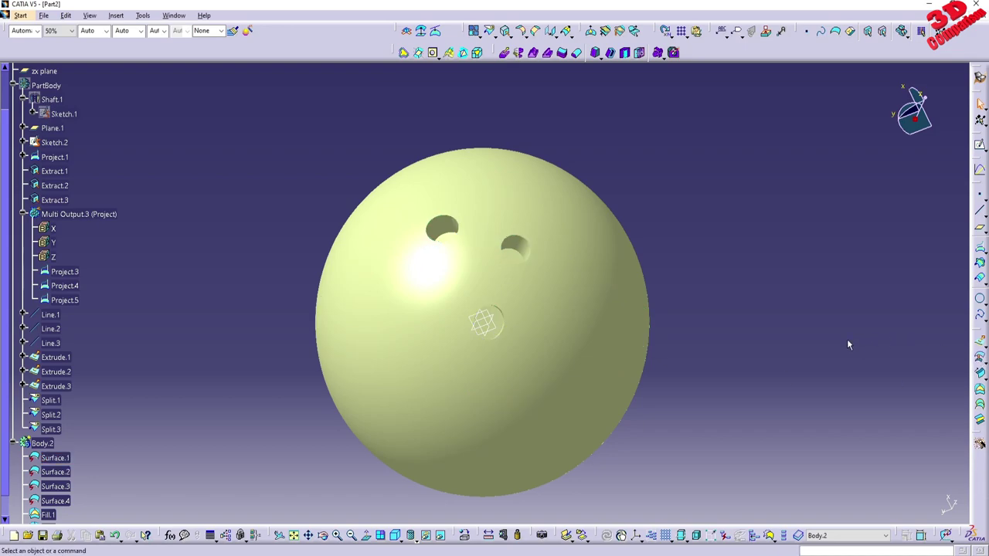
left_click(475, 32)
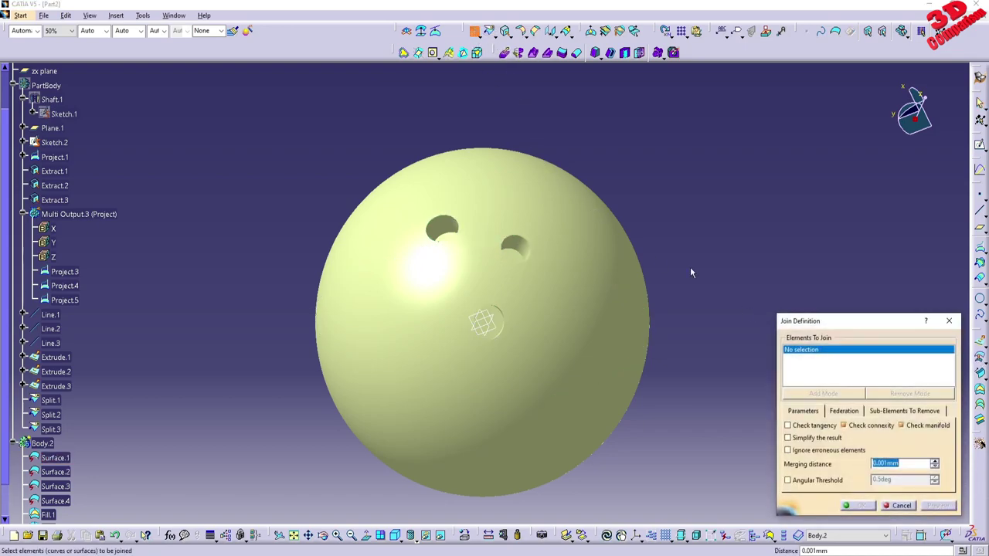
left_click(55, 458)
left_click(60, 473)
left_click(55, 487)
left_click(56, 500)
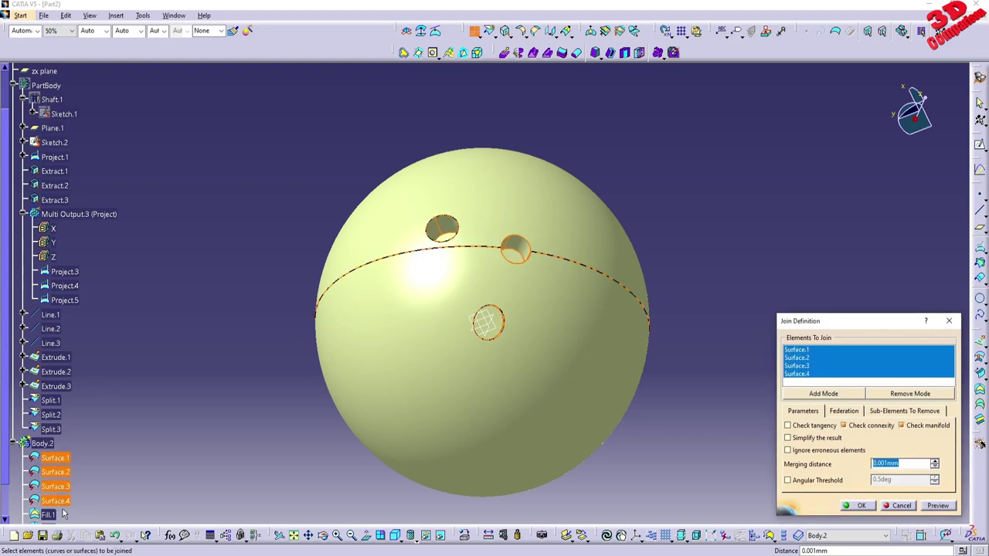
scroll(56, 494, "down", 2)
left_click(49, 423)
left_click(49, 437)
left_click(49, 452)
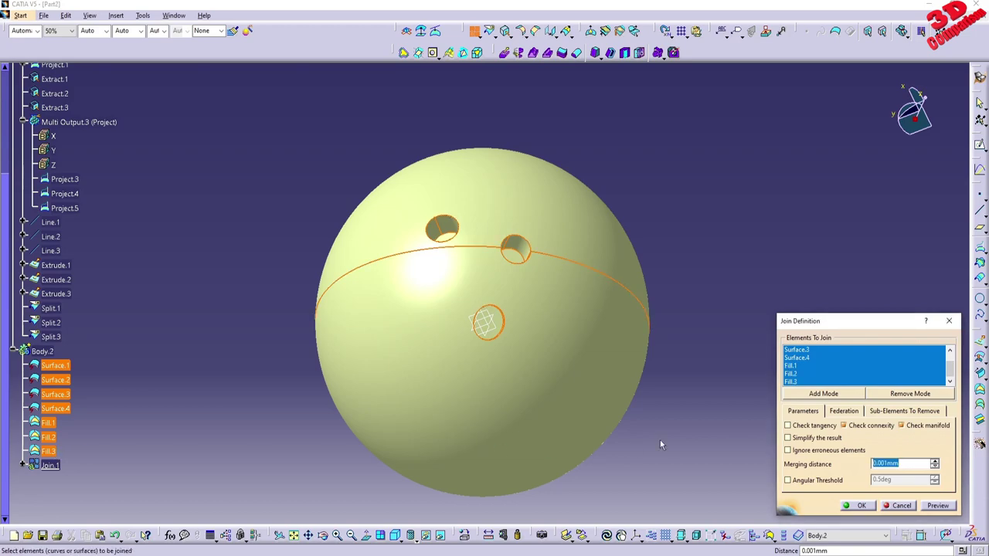
left_click(939, 506)
left_click(860, 506)
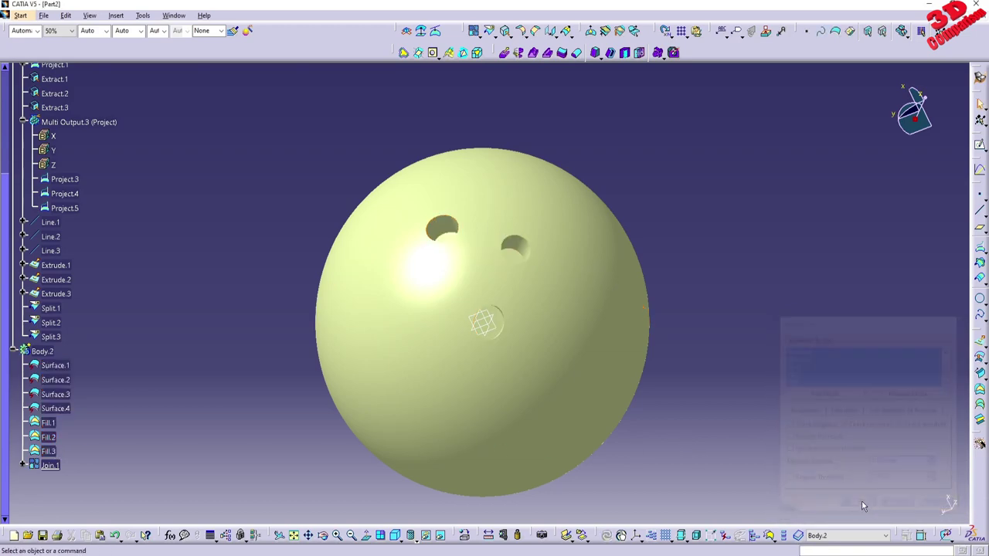
Step: Select Join.1 in Body.2 and switch to the Part Design workbench
left_click(62, 468)
left_click(20, 16)
mouse_move(33, 42)
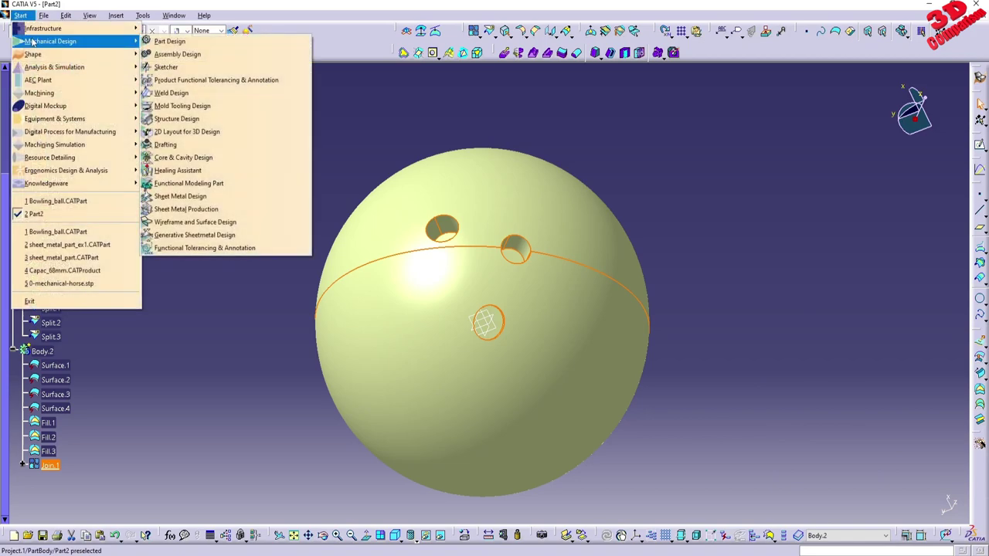
left_click(168, 42)
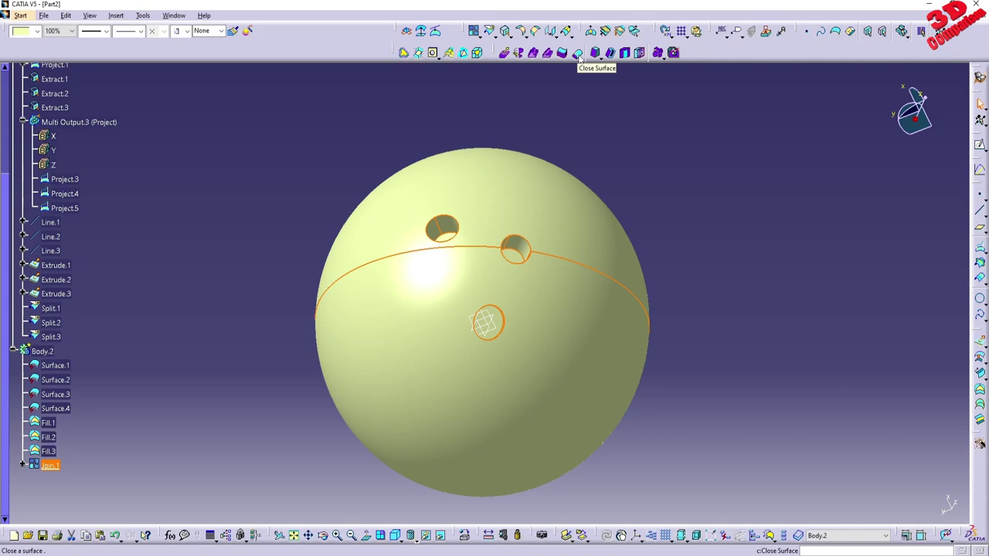
left_click(20, 14)
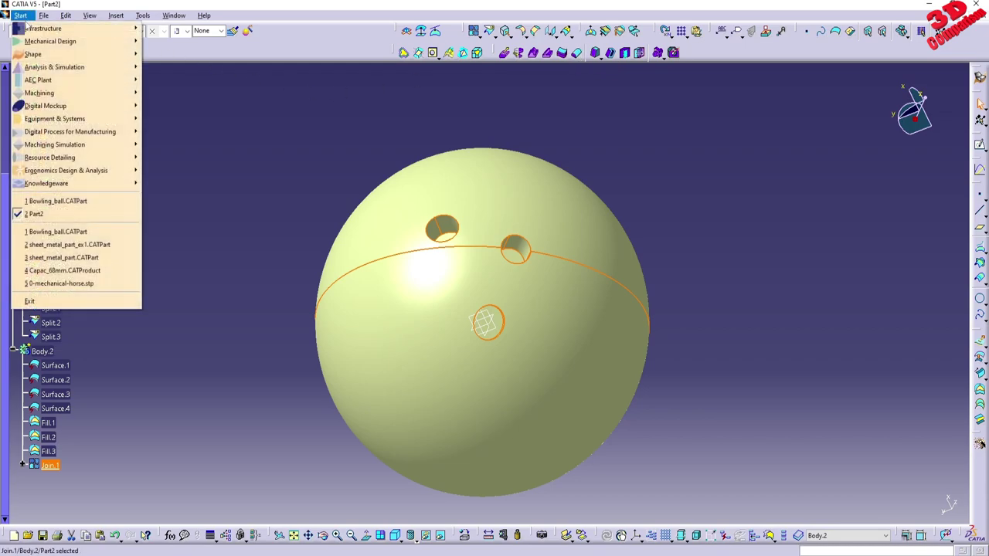
mouse_move(50, 41)
left_click(248, 42)
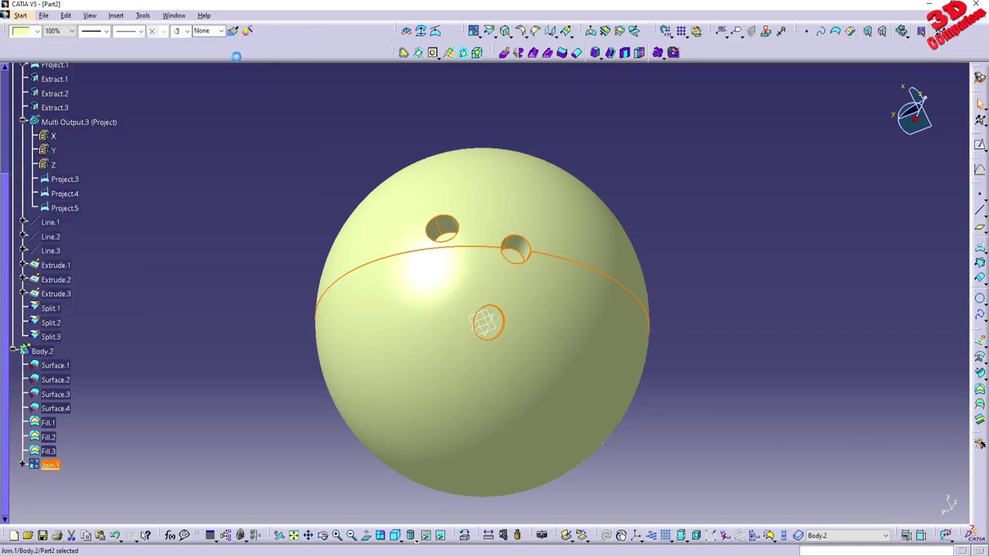
Step: Create a Close Surface solid from Join.1
left_click(489, 36)
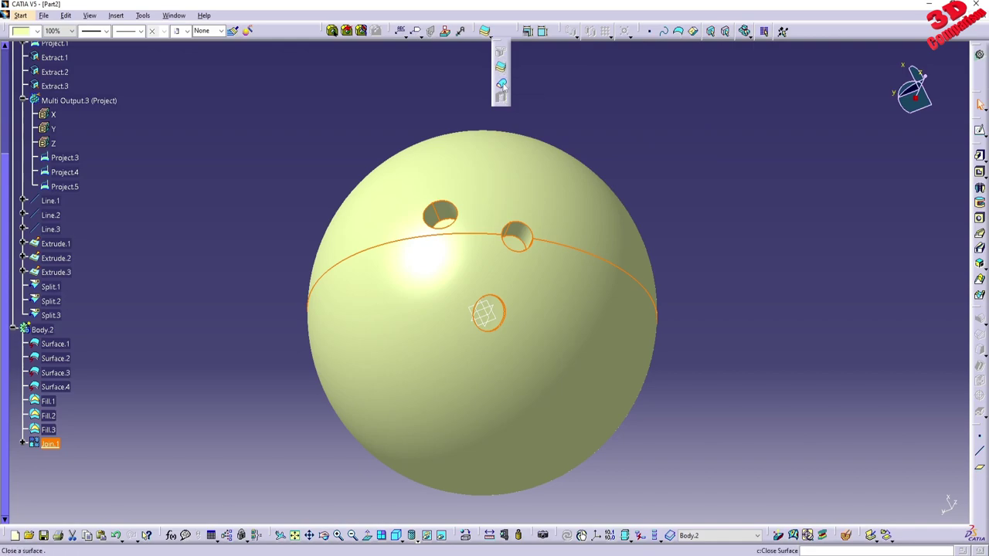
left_click(501, 83)
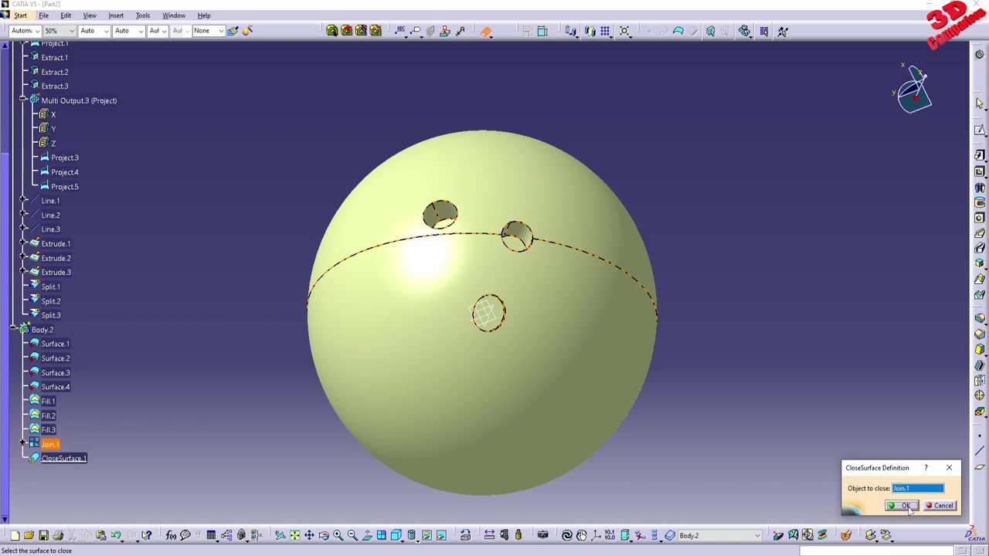
middle_click_drag(536, 364, 598, 331)
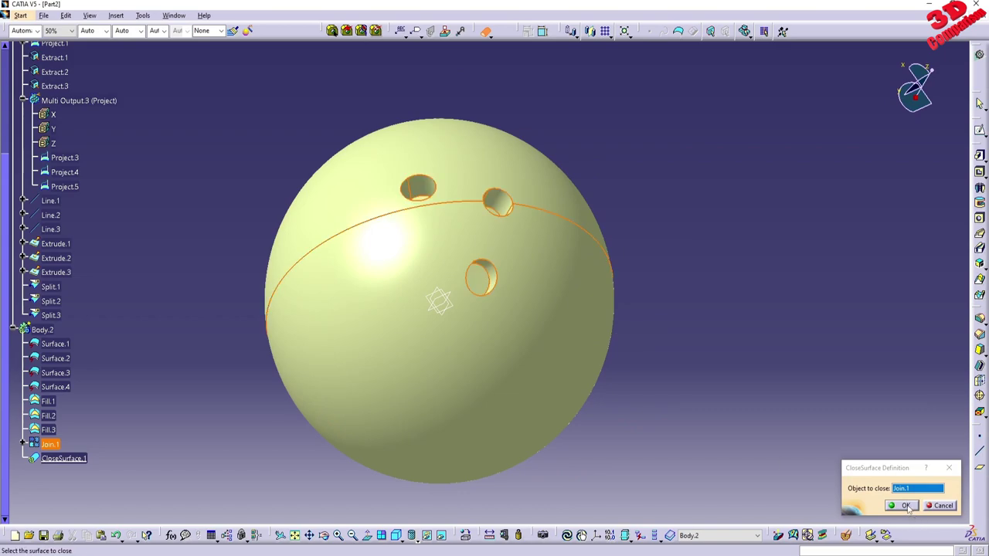
left_click(908, 506)
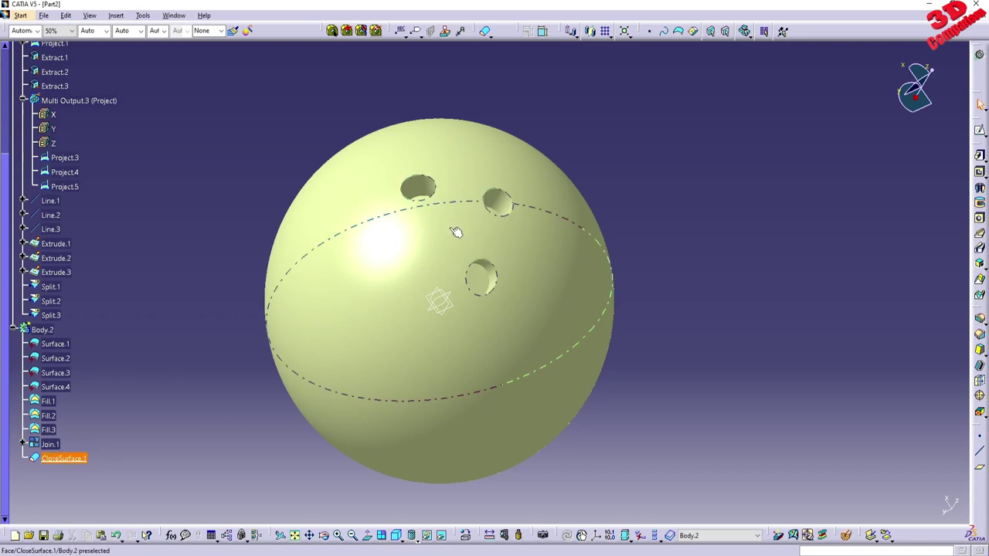
left_click(171, 311)
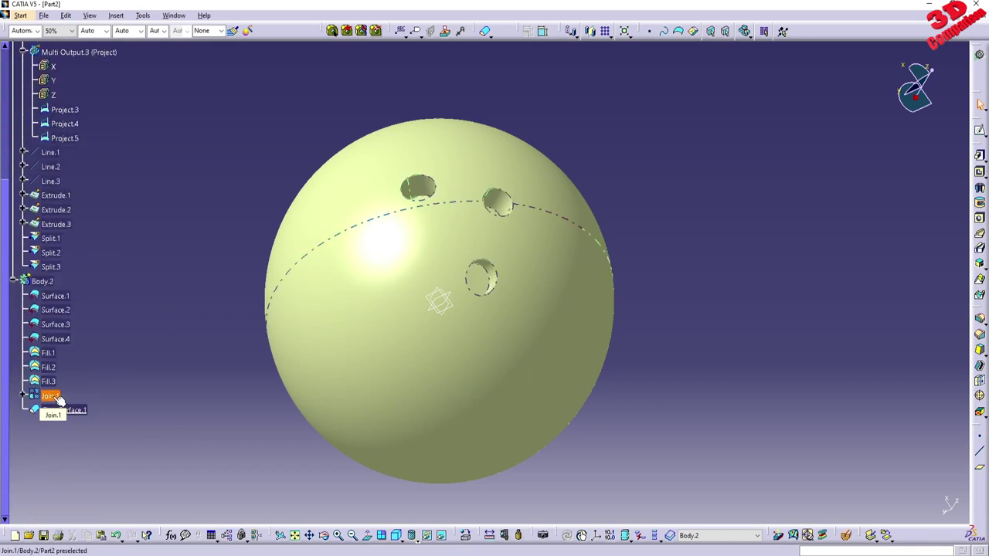
Step: Hide the Join.1 surface so only the closed solid is displayed
right_click(58, 397)
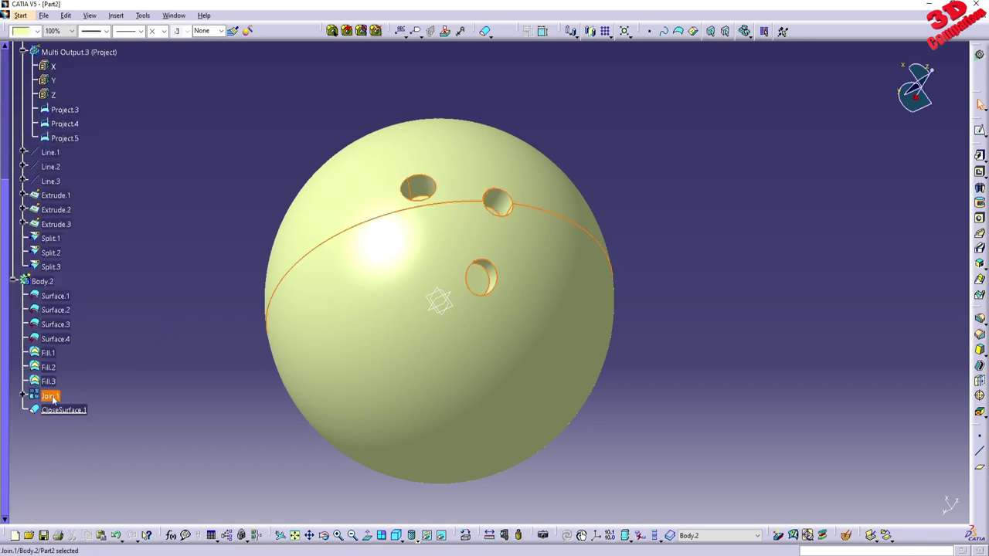
left_click(88, 209)
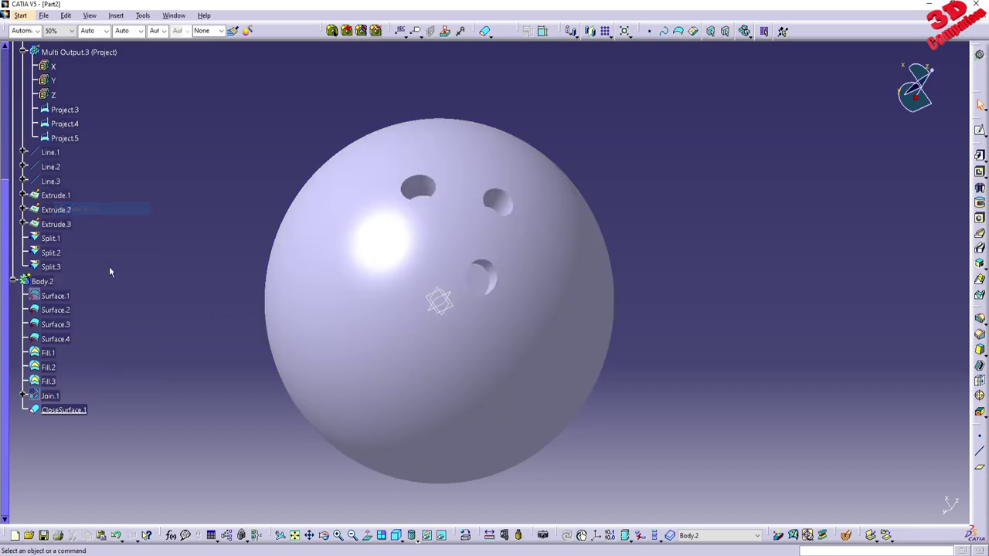
right_click(46, 400)
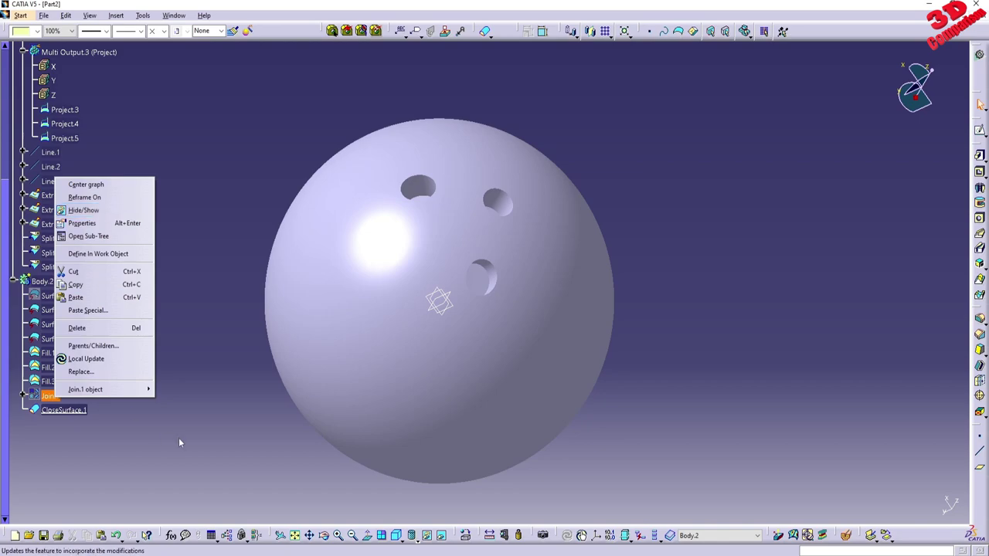
left_click(108, 211)
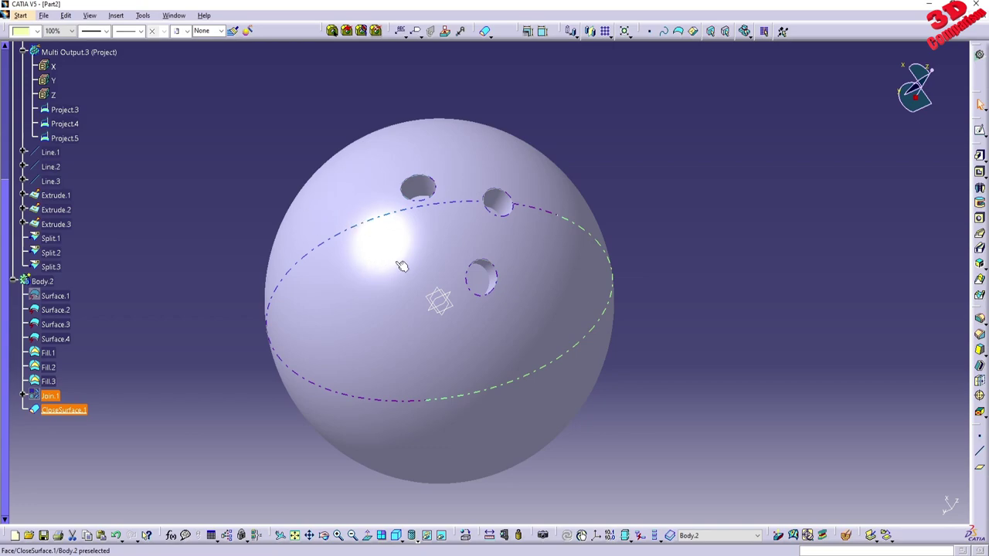
Step: Show Join.1 to compare the surface with the solid at the finger holes, and hide it again
middle_click_drag(472, 345, 64, 417)
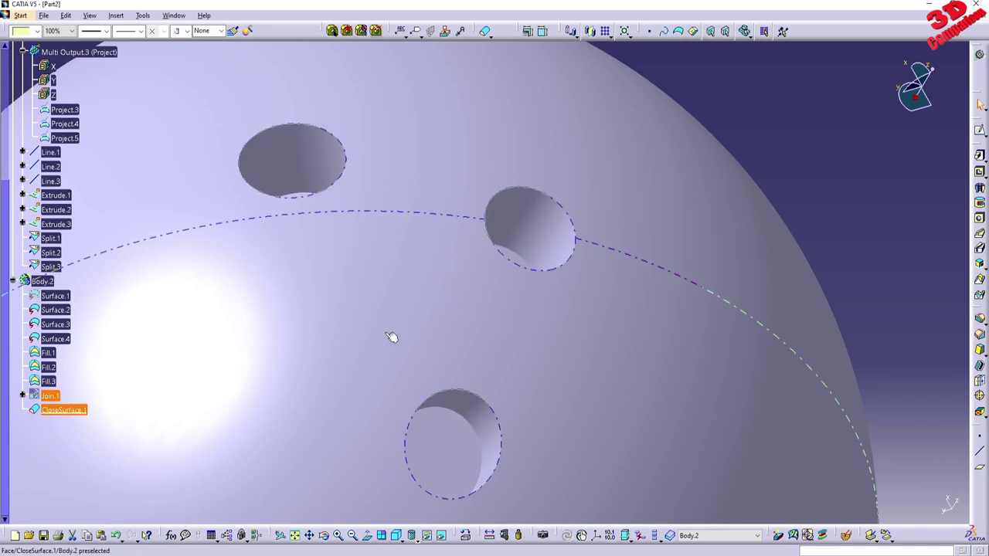
right_click(53, 396)
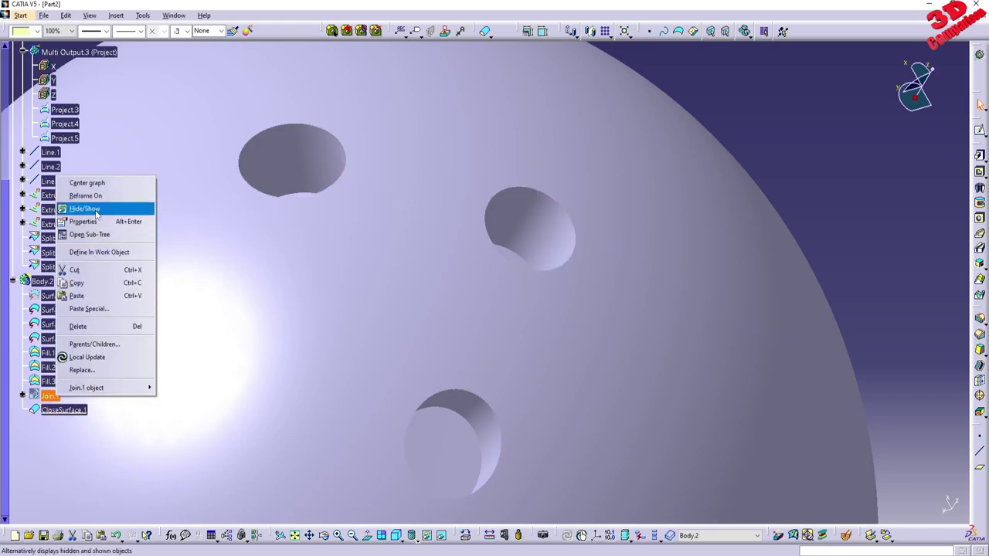
left_click(92, 209)
middle_click_drag(329, 276, 474, 314)
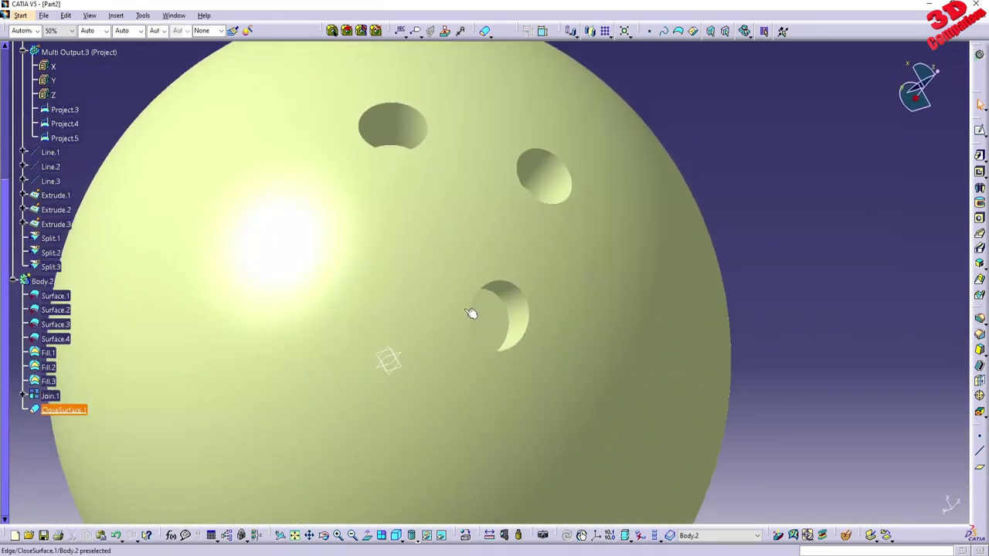
right_click(52, 396)
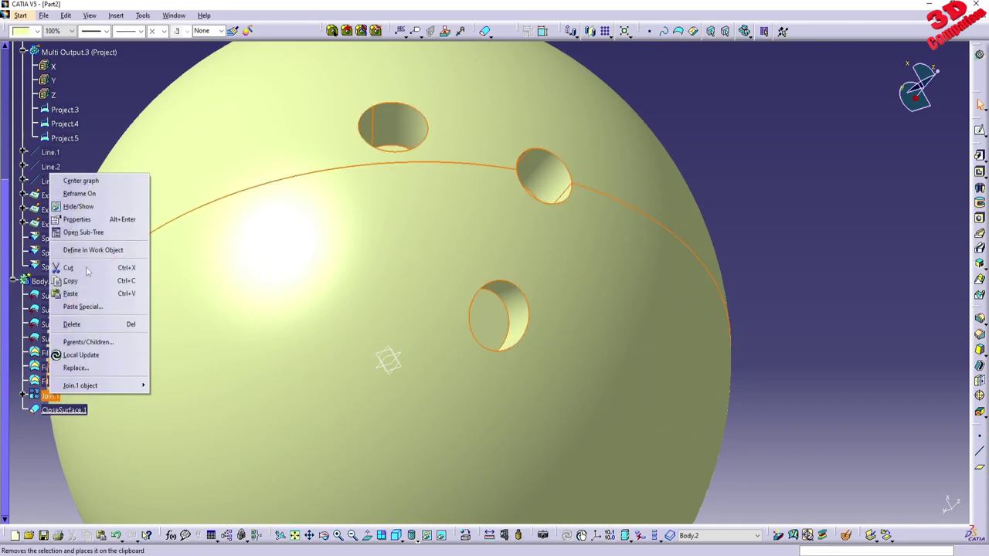
left_click(77, 207)
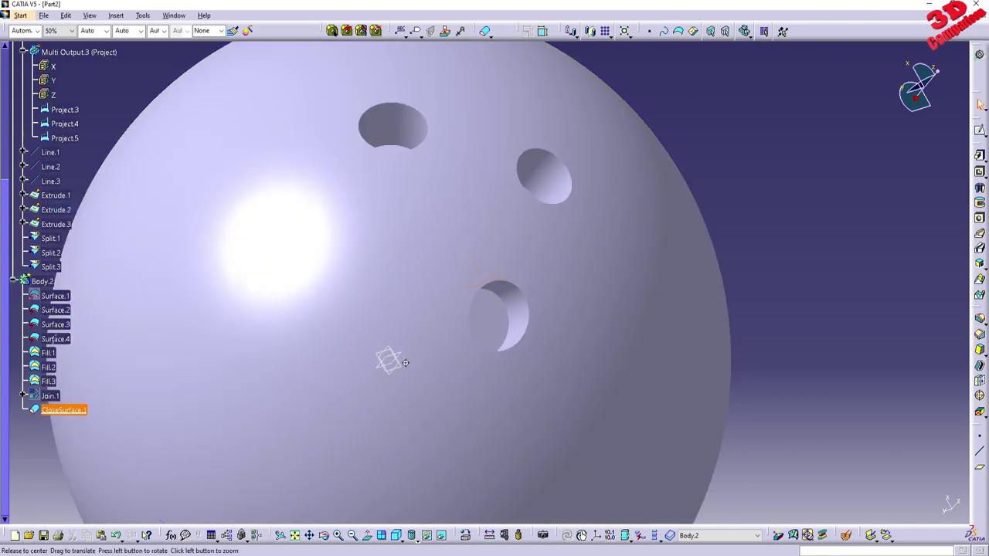
Step: Clip the ball with dynamic sectioning, shift the section plane across the finger holes to examine the solid interior, and exit sectioning
middle_click_drag(494, 370, 508, 298)
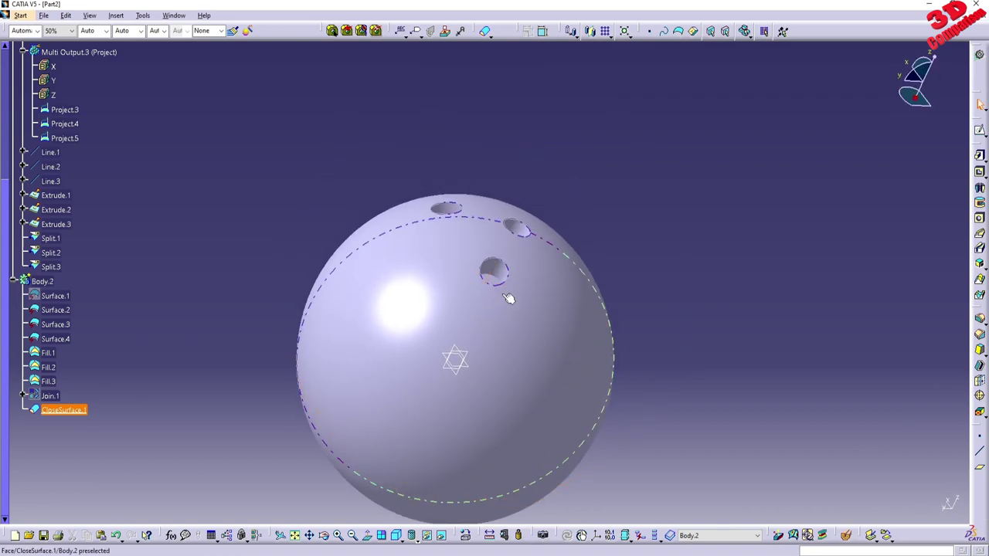
left_click(847, 535)
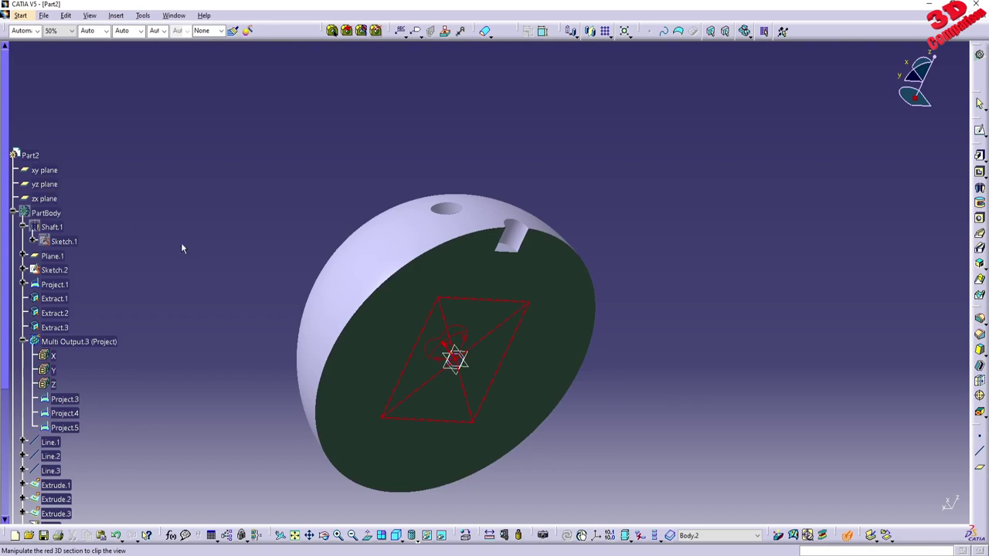
middle_click_drag(559, 349, 453, 354)
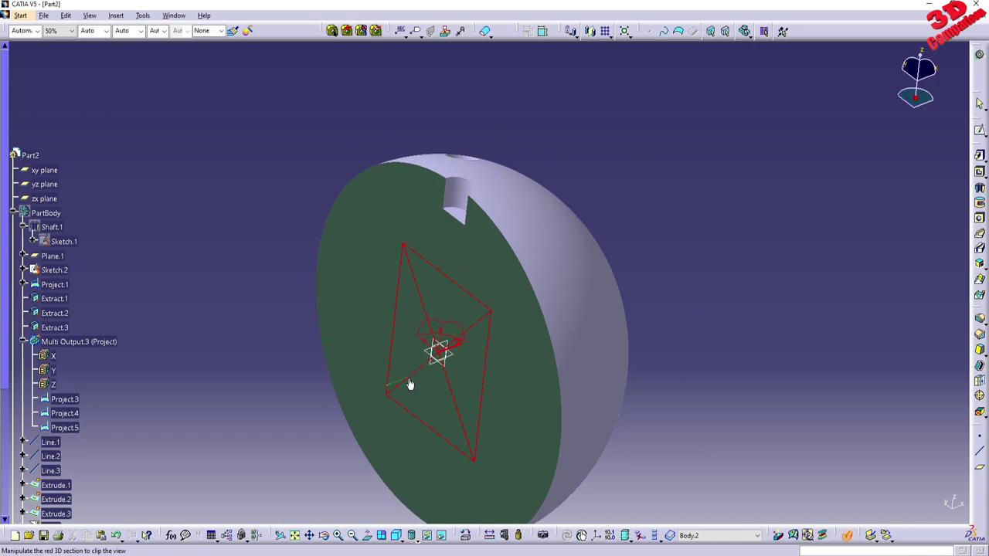
left_click_drag(408, 380, 448, 360)
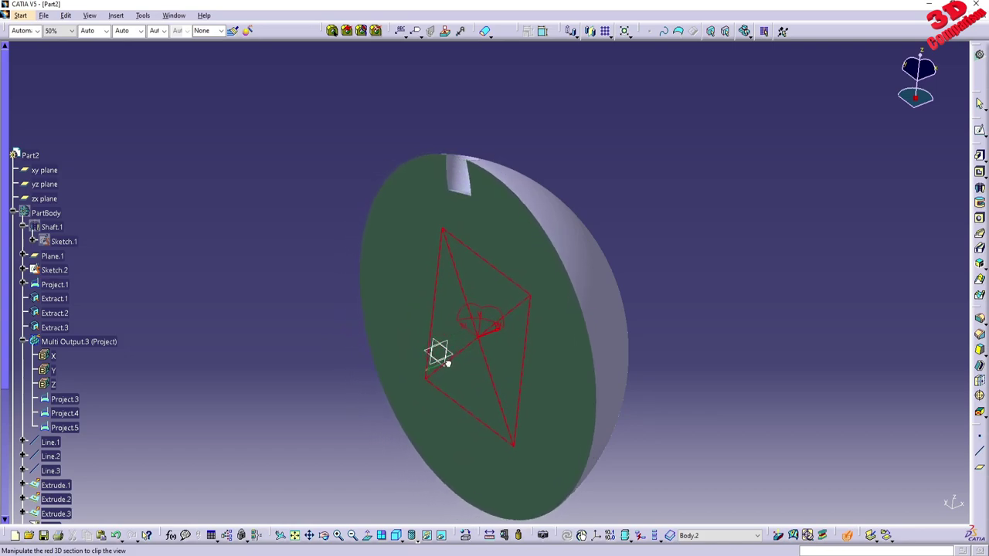
mouse_move(471, 214)
middle_mouse_down()
mouse_move(612, 287)
mouse_move(591, 270)
mouse_move(475, 347)
mouse_move(470, 270)
mouse_move(431, 363)
mouse_move(499, 243)
mouse_move(453, 258)
mouse_move(440, 309)
mouse_move(441, 156)
mouse_move(468, 353)
mouse_move(470, 185)
mouse_move(473, 217)
middle_mouse_up()
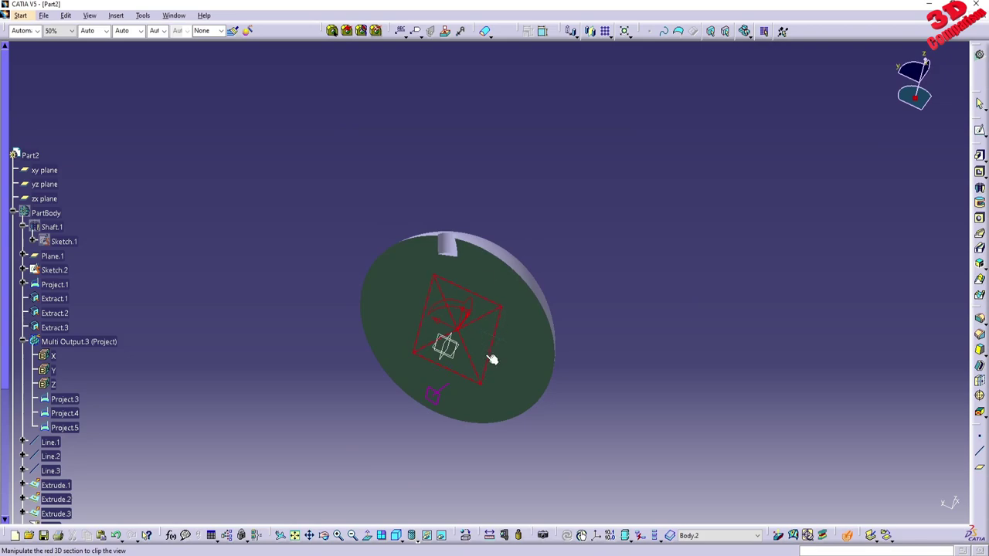
middle_click_drag(642, 366, 624, 316)
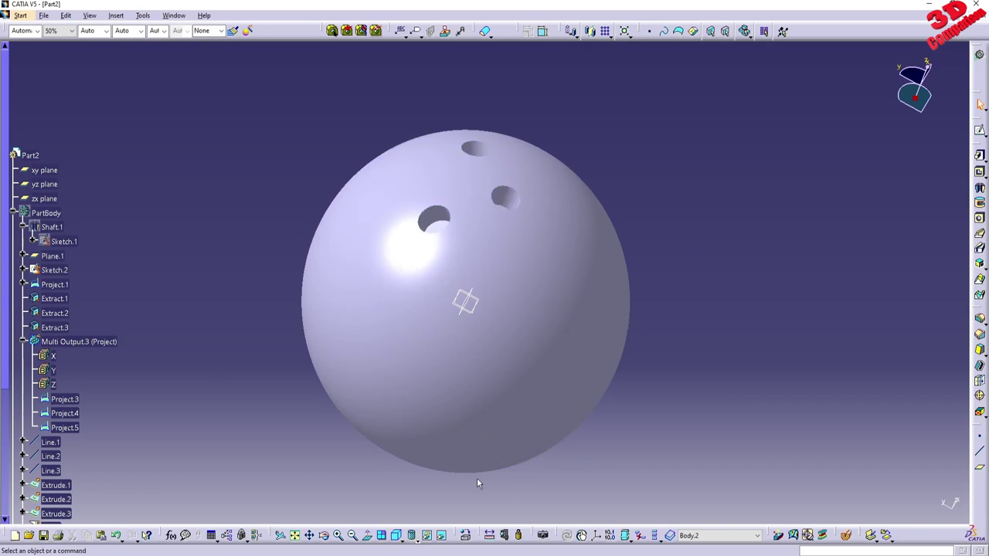
Step: Apply the St Remy Marble material from the Stone family of the Default Material Catalog to the ball
left_click(467, 536)
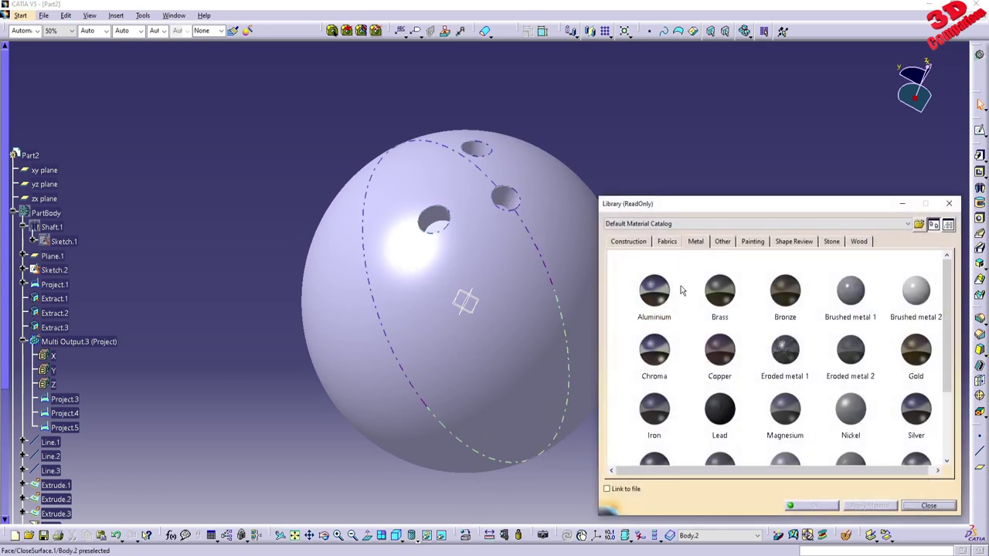
left_click_drag(758, 206, 738, 114)
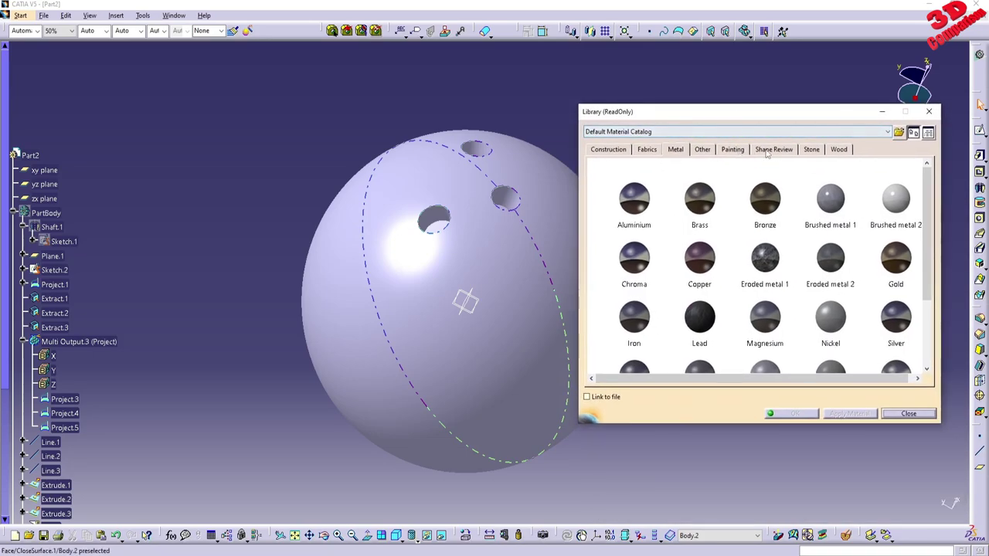
left_click(809, 149)
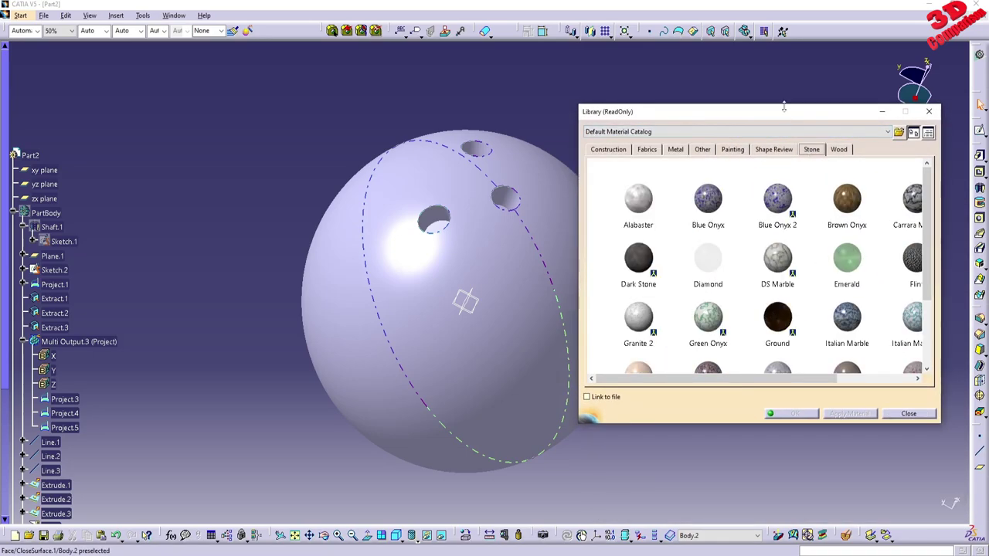
left_click_drag(783, 106, 780, 86)
scroll(846, 293, "down", 2)
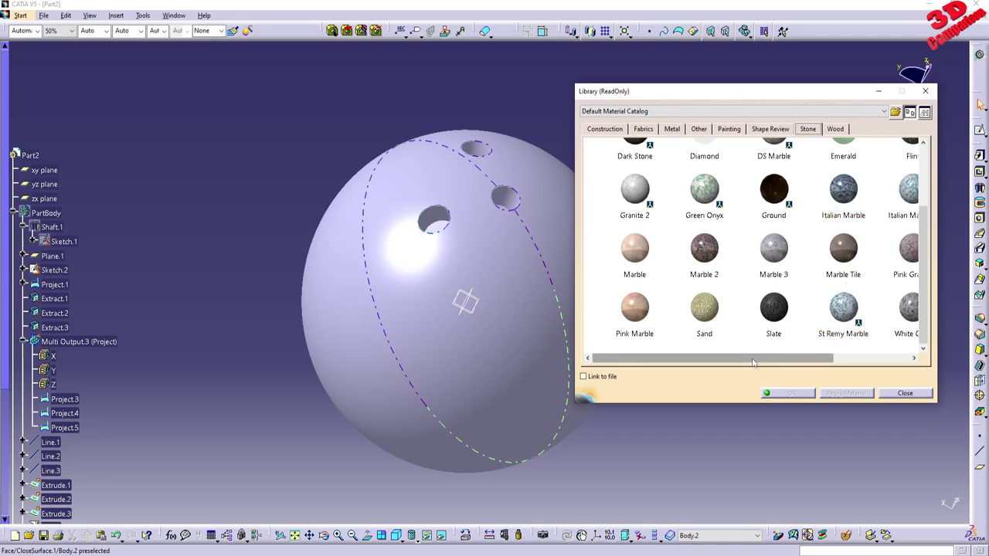
left_click_drag(753, 360, 809, 356)
left_click(743, 308)
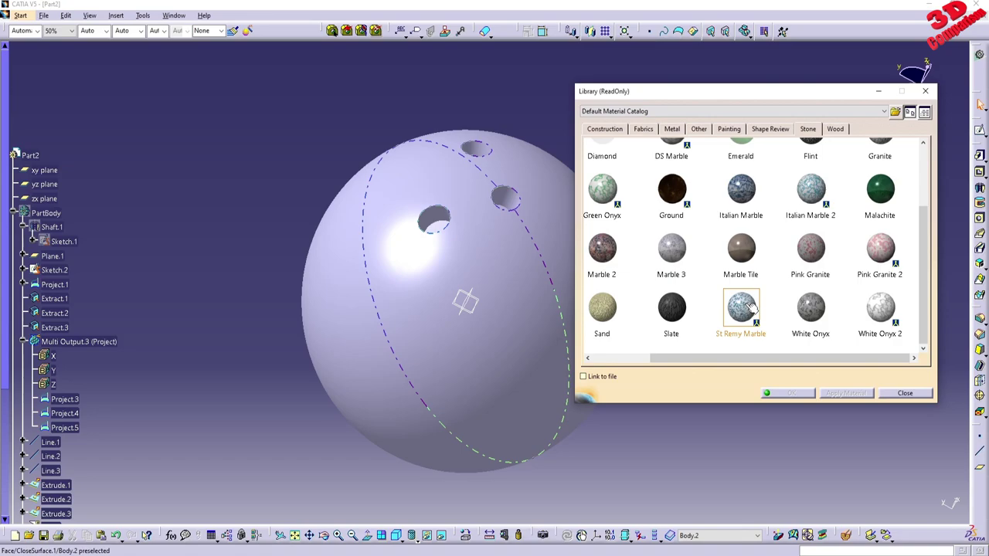
left_click_drag(751, 307, 463, 362)
left_click(791, 393)
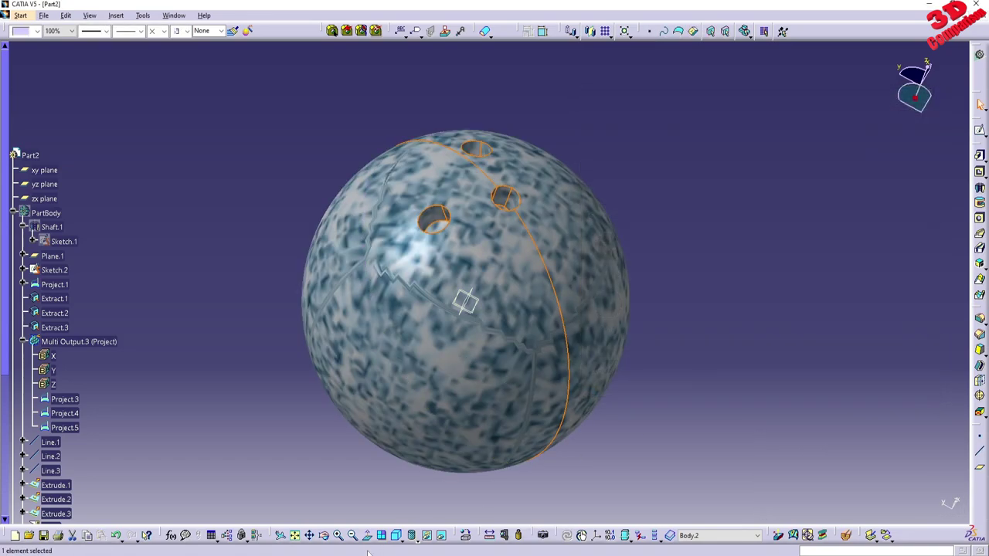
Step: Switch the display to Shading with Edges and back to Shading with Material, and examine the marble texture on the ball
left_click(427, 538)
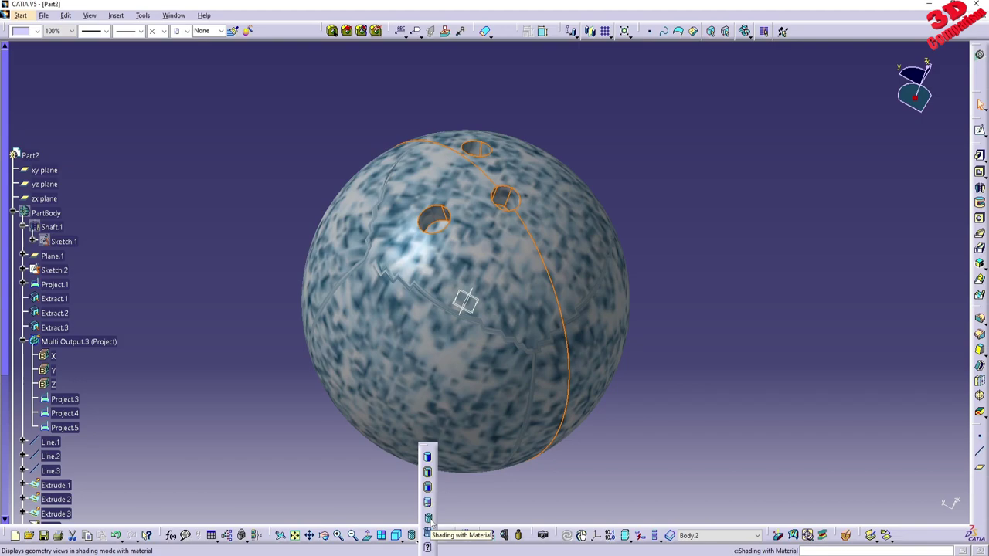
left_click(428, 470)
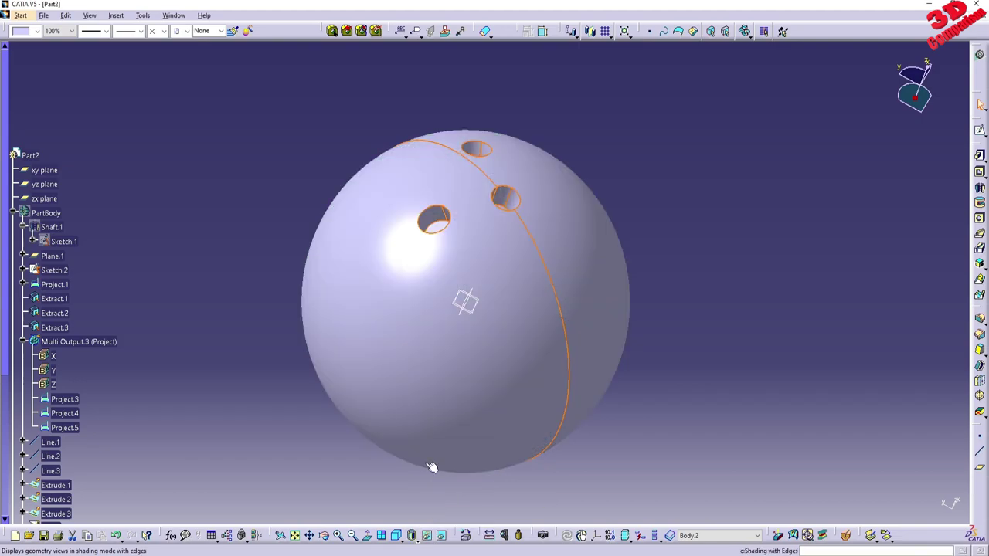
left_click(417, 533)
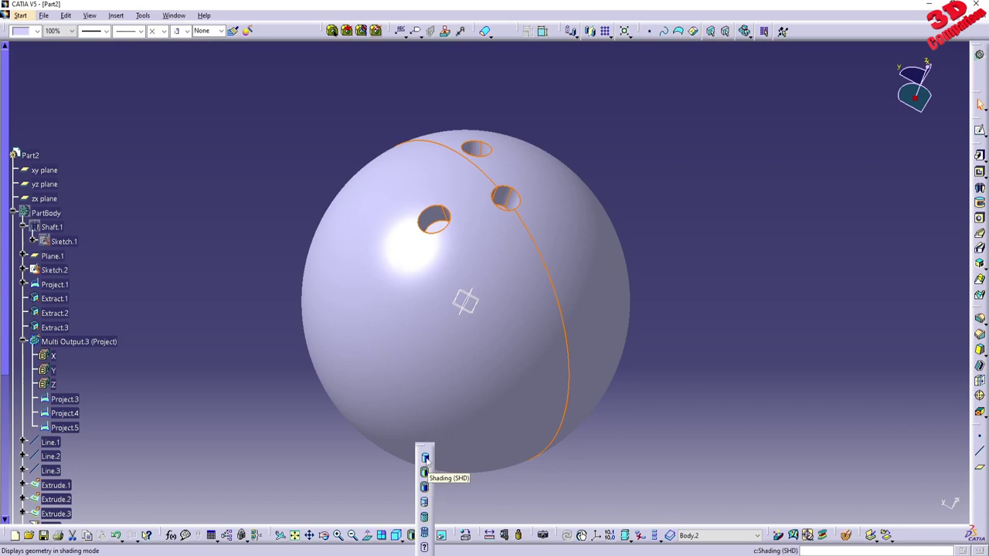
left_click(425, 532)
middle_click_drag(536, 310, 494, 191)
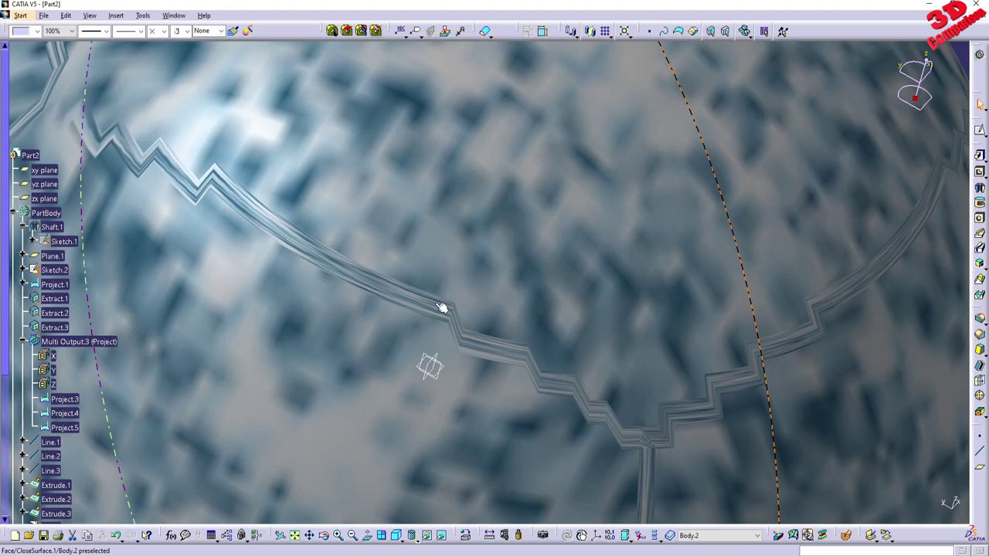
middle_click_drag(570, 360, 448, 394)
scroll(198, 355, "down", 7)
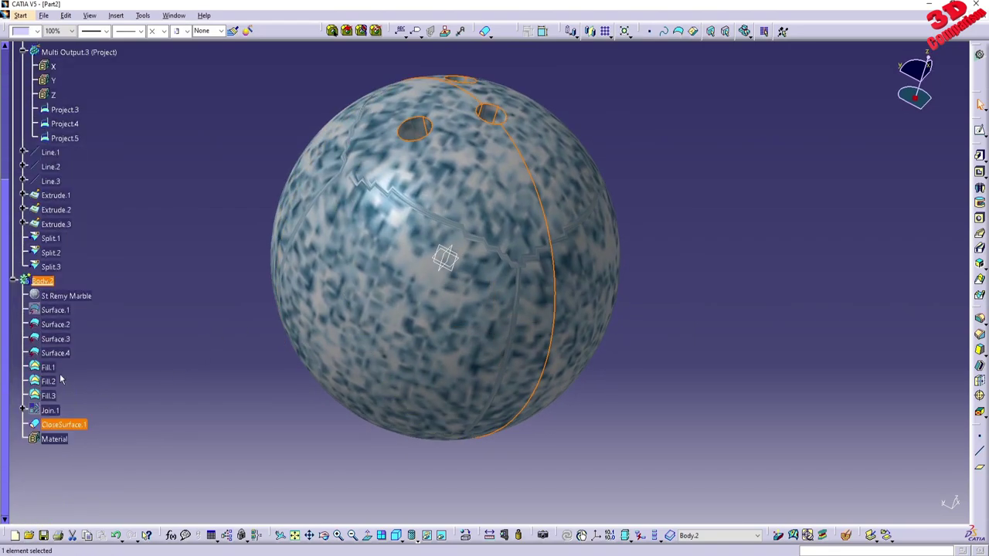
Step: Open the properties of the St Remy Marble material on Body.2 and switch its texture mapping to Spherical Mapping
double_click(91, 300)
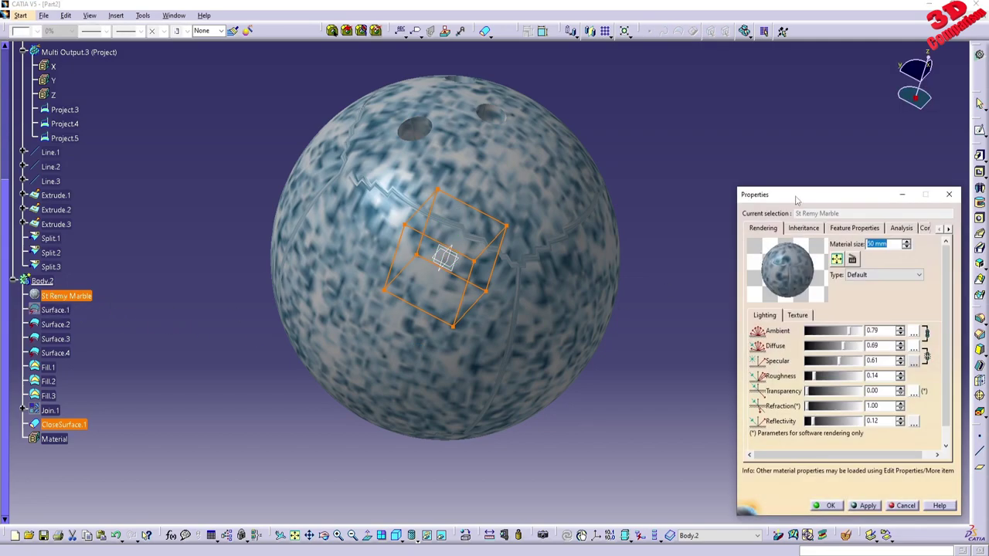
left_click_drag(798, 200, 675, 194)
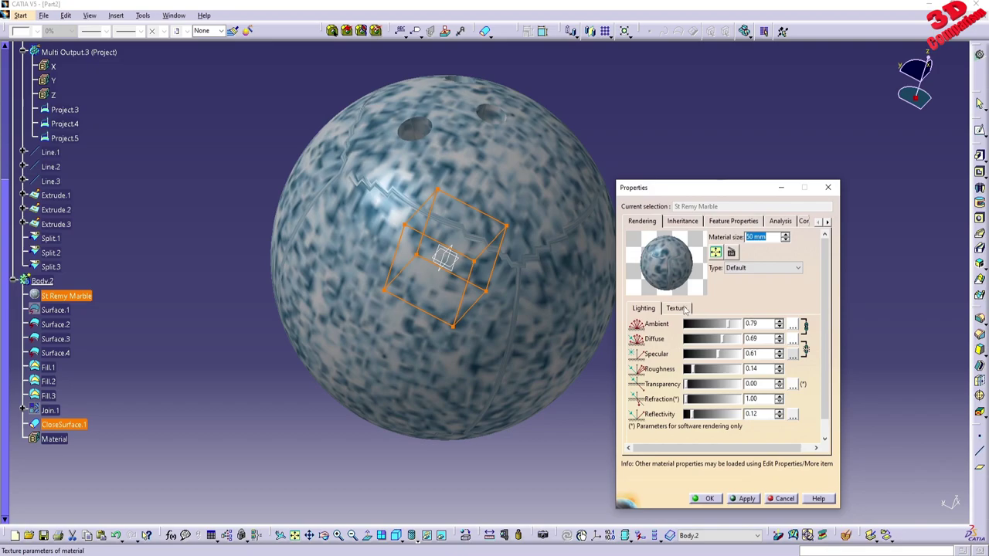
left_click(680, 308)
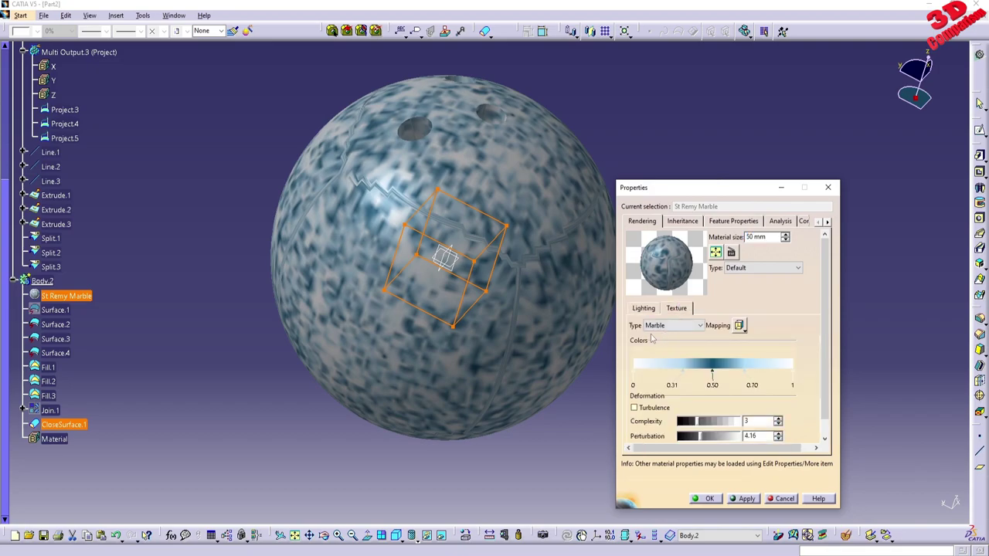
left_click(744, 330)
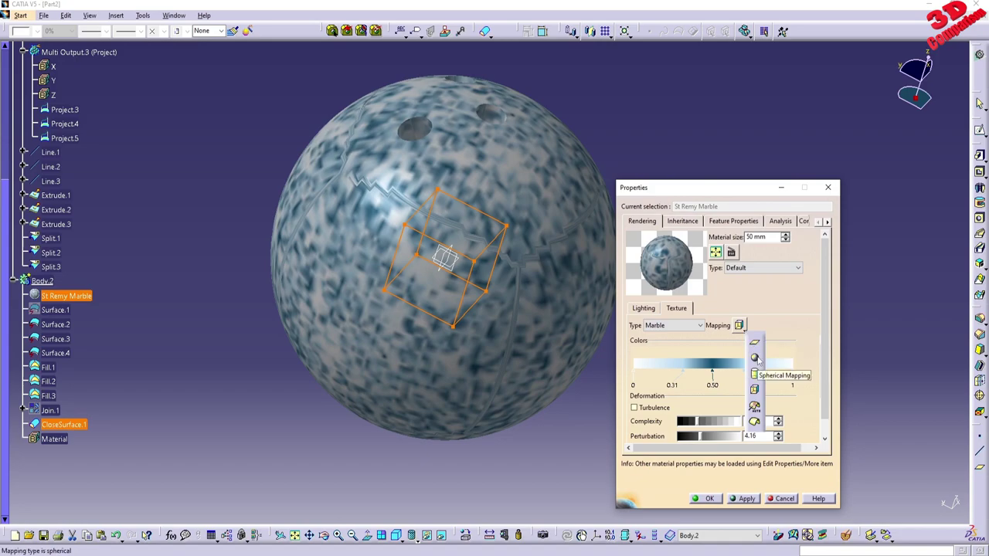
left_click(755, 359)
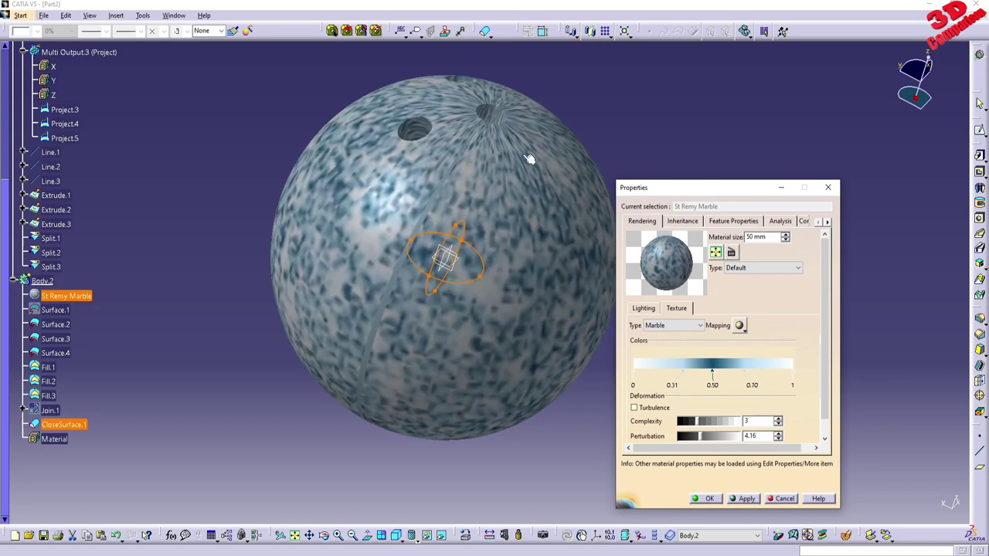
Step: Examine the spherical mapping around the finger holes and set the marble's material size to 10 mm
middle_click_drag(536, 149, 379, 291)
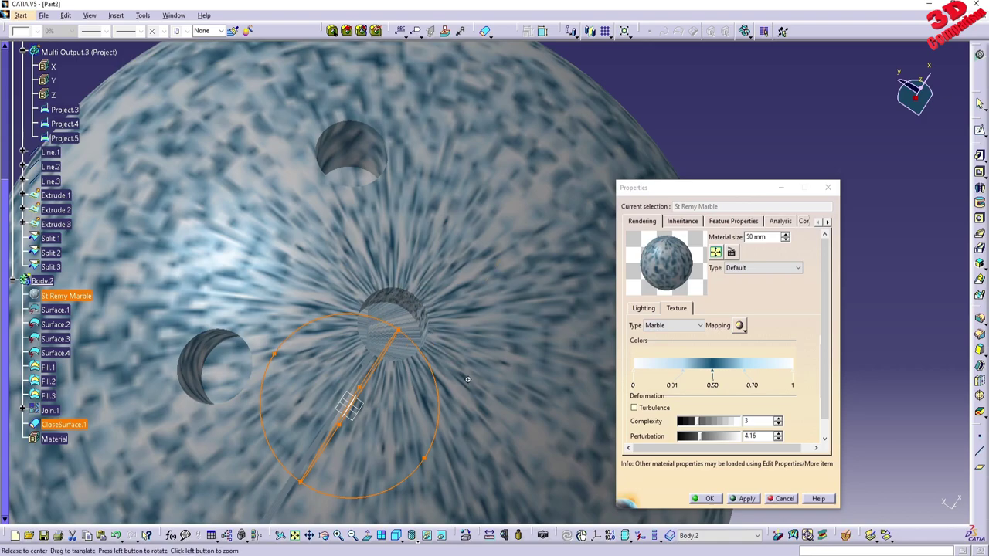
middle_click_drag(468, 375, 440, 278)
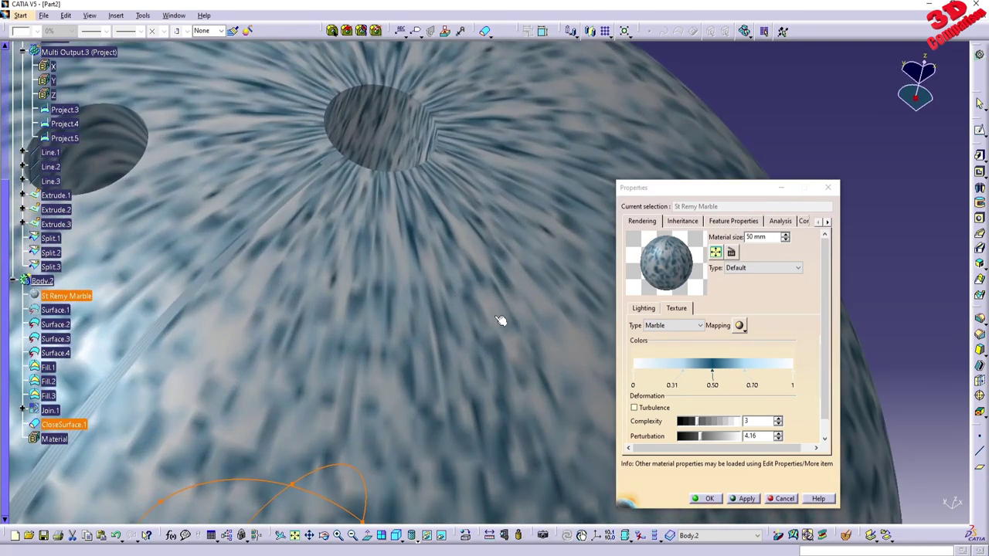
middle_click_drag(481, 331, 531, 344)
triple_click(758, 236)
type("10")
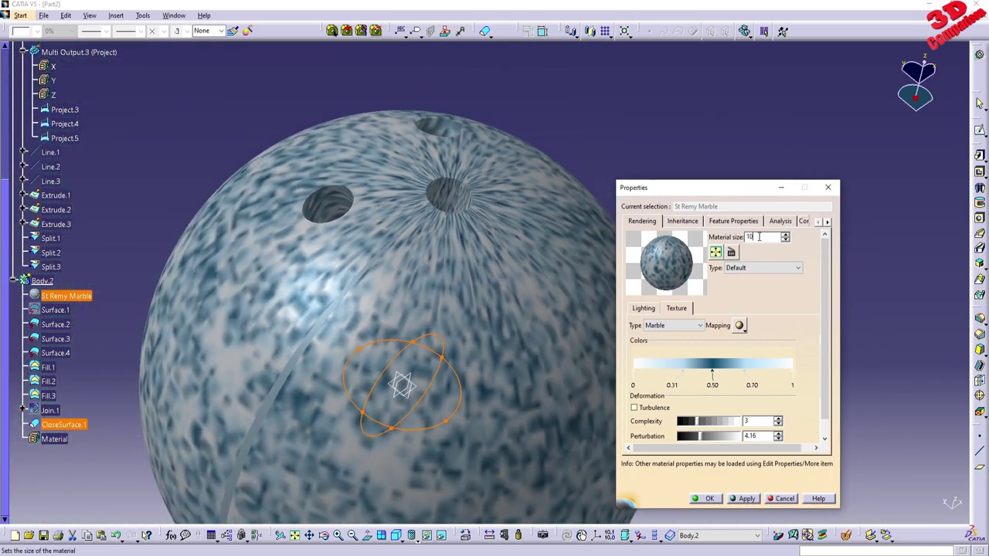
key("Return")
Step: Inspect the resized marble texture across the ball and its finger holes, and accept the material properties
middle_click_drag(479, 400, 494, 355)
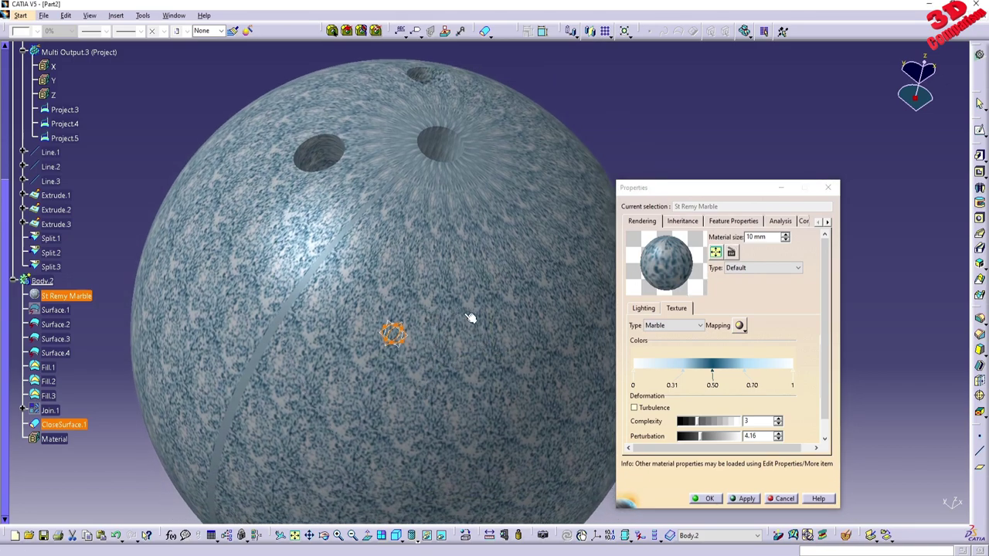
middle_click_drag(470, 330, 512, 371)
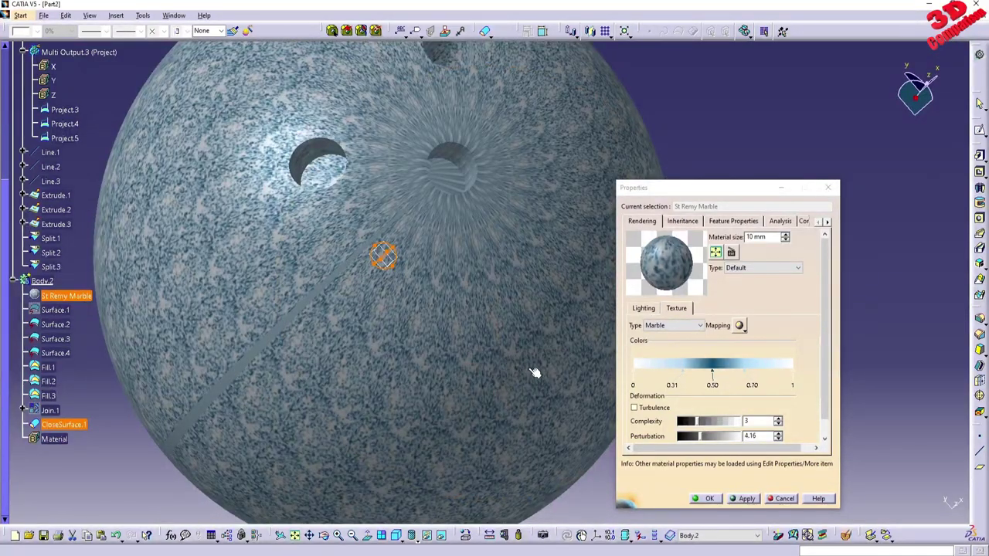
middle_click_drag(436, 247, 507, 342)
scroll(461, 299, "down", 5)
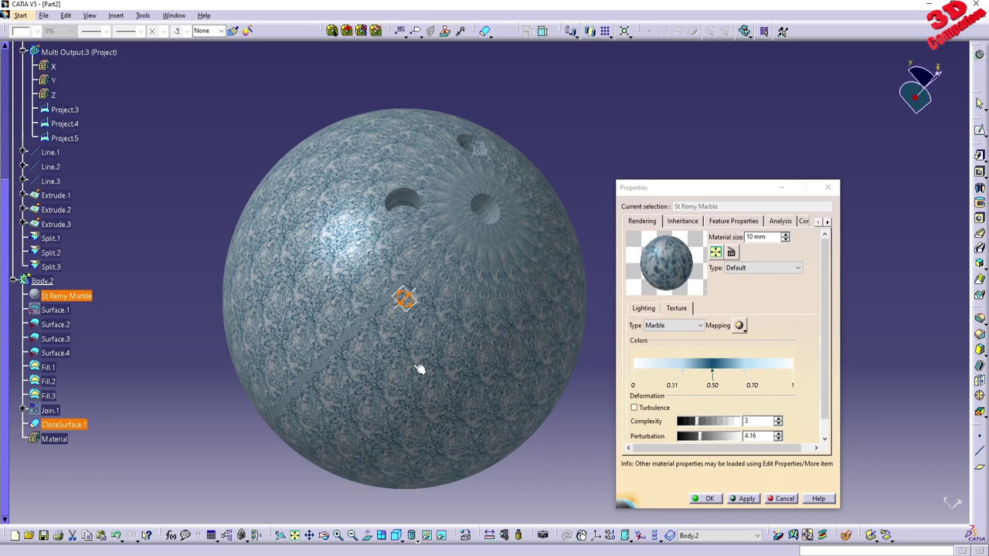
middle_click_drag(455, 402, 552, 270)
middle_click_drag(429, 302, 532, 293)
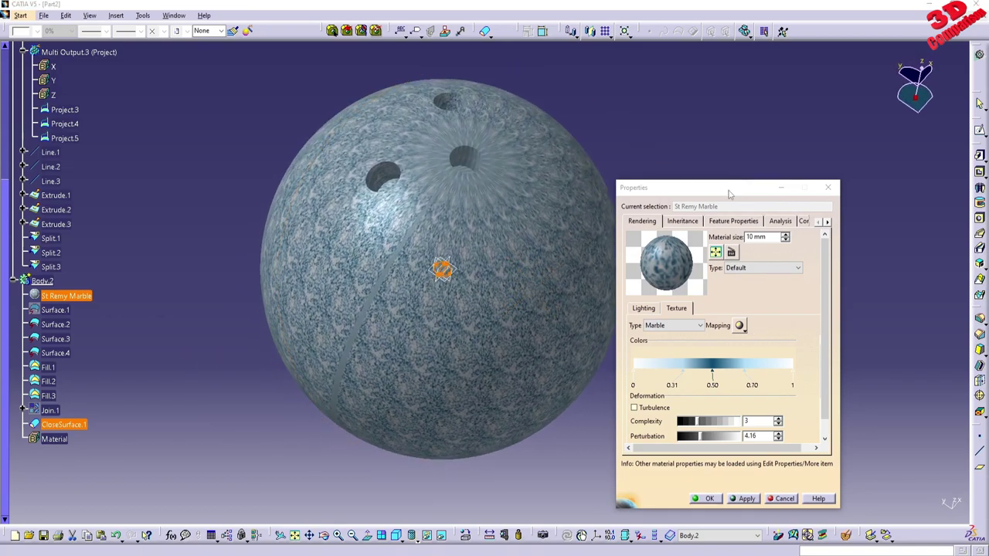
left_click_drag(729, 193, 793, 163)
middle_click_drag(609, 228, 612, 329)
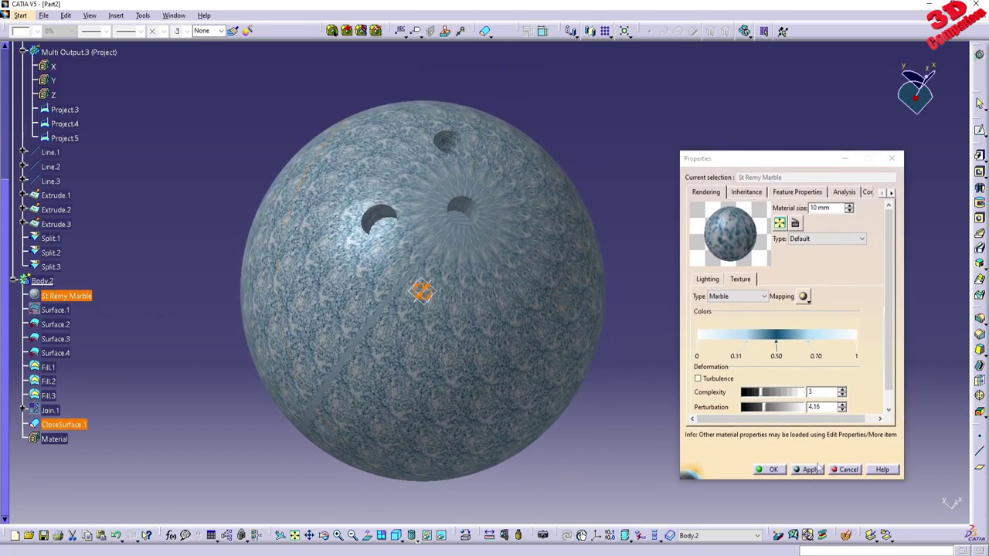
left_click(776, 471)
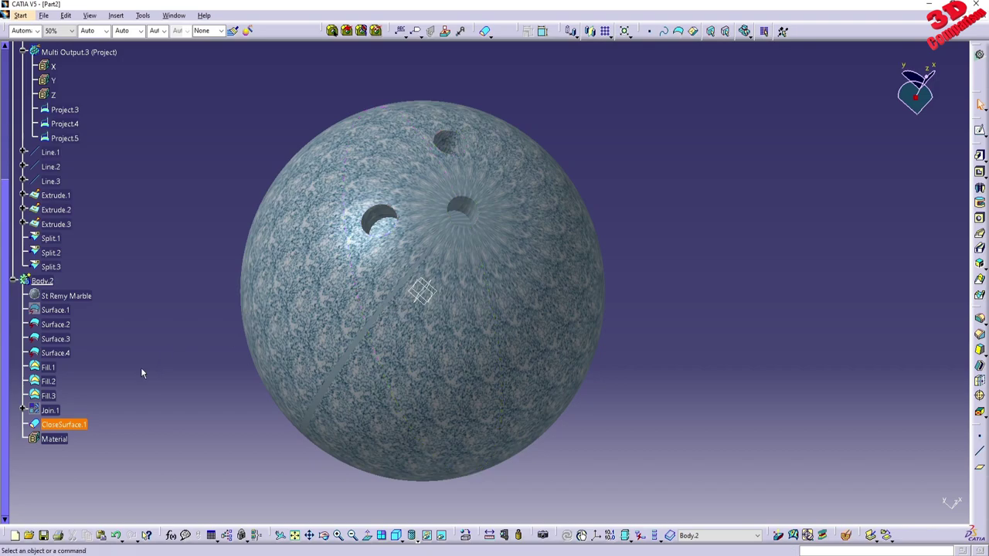
scroll(124, 382, "up", 3)
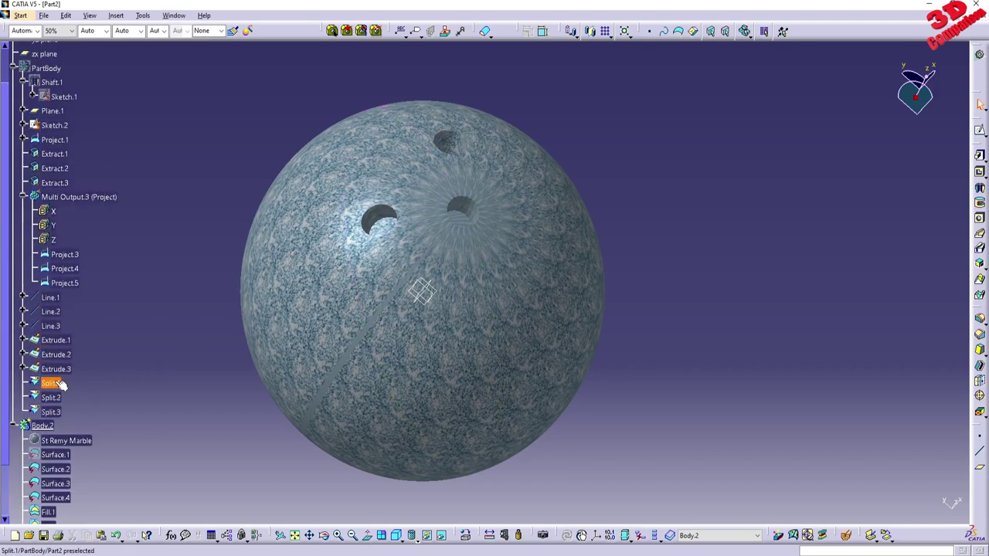
scroll(58, 421, "up", 3)
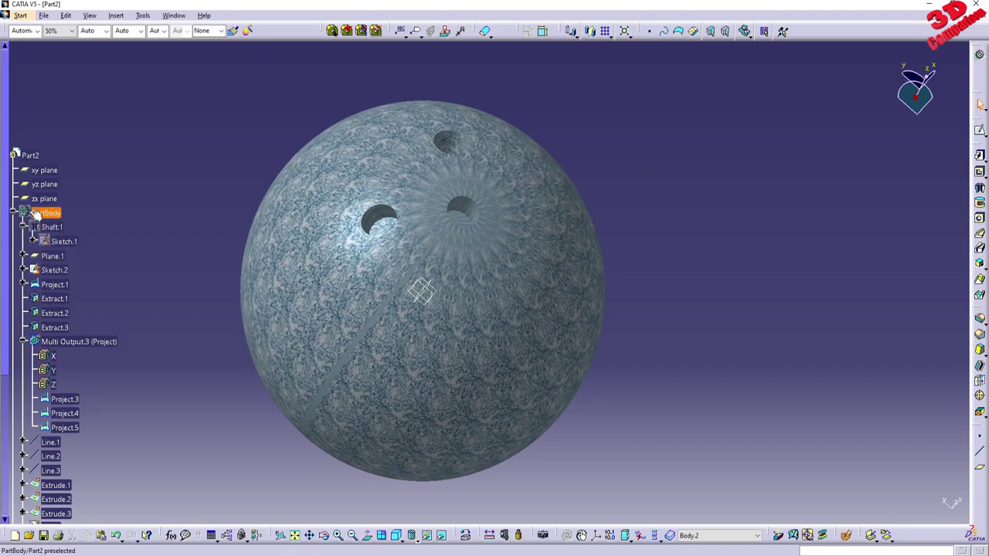
middle_click_drag(421, 262, 472, 289)
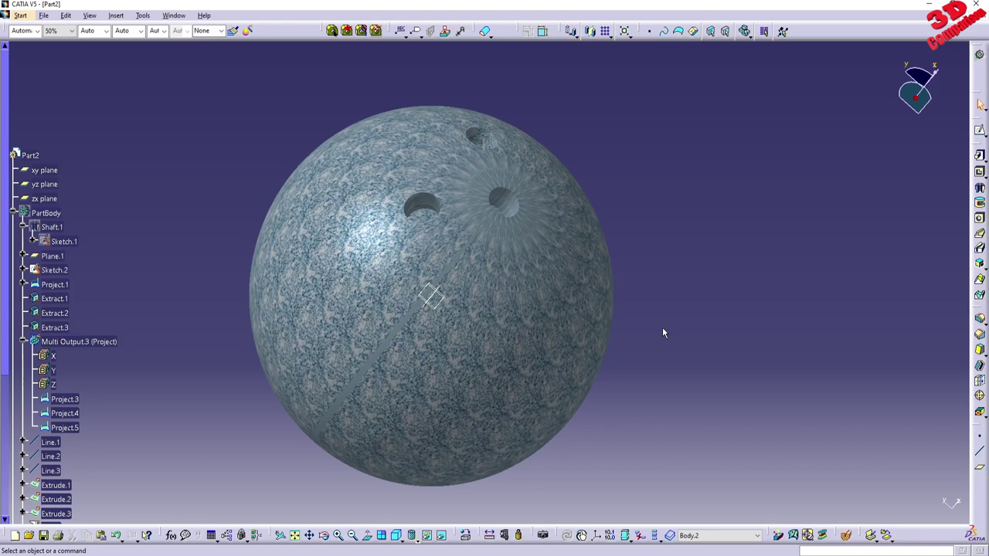
left_click(20, 14)
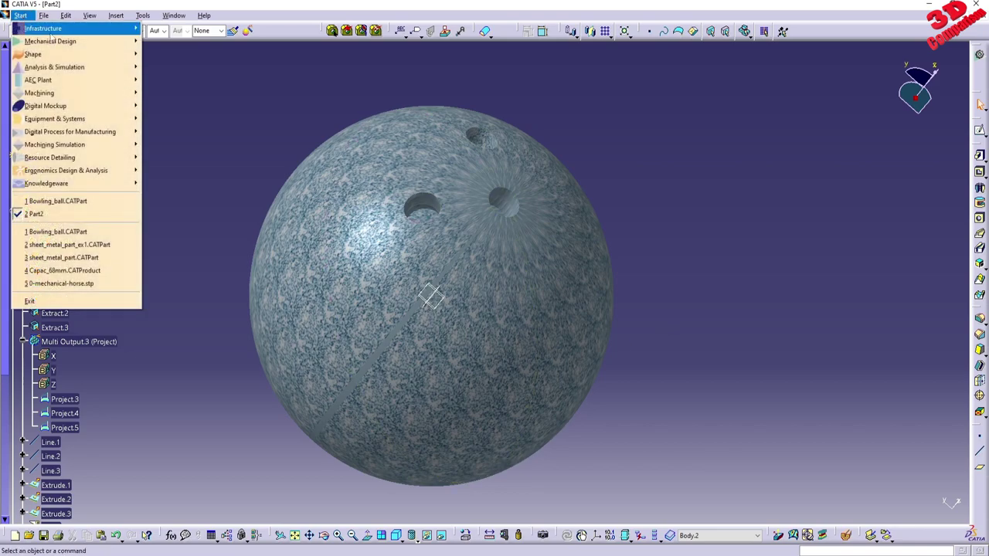
mouse_move(54, 44)
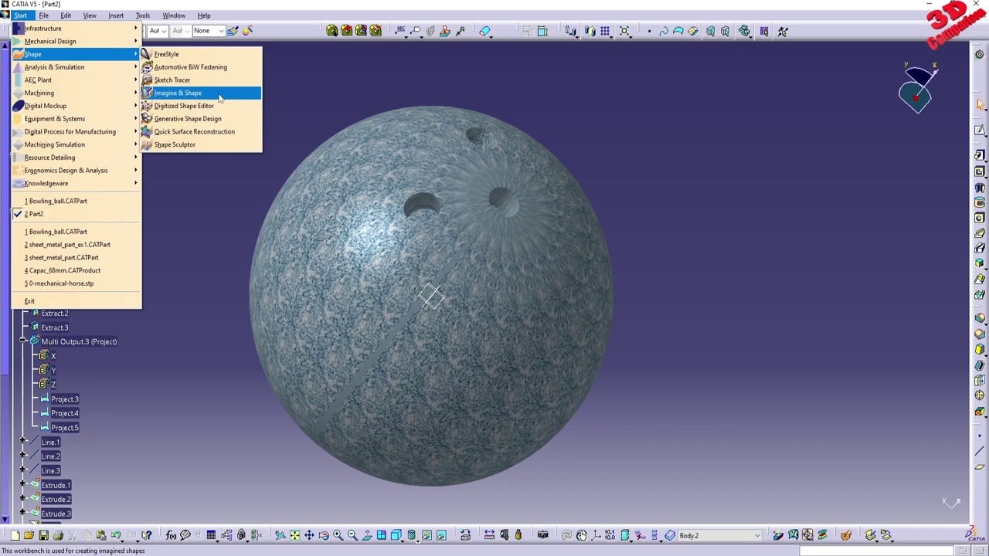
left_click(595, 198)
middle_click_drag(596, 198, 626, 207)
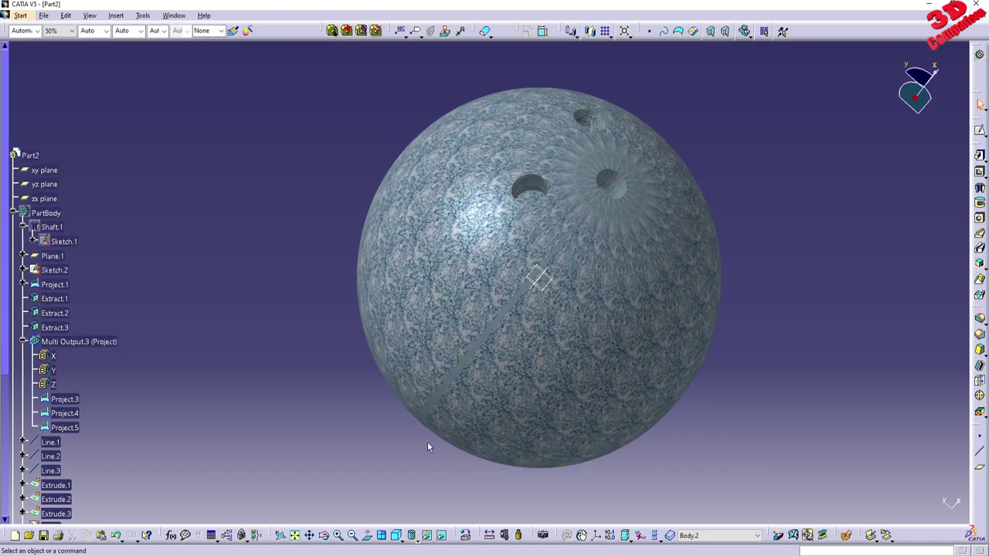
left_click_drag(426, 510, 56, 300)
left_click_drag(64, 48, 560, 324)
left_click_drag(618, 513, 963, 316)
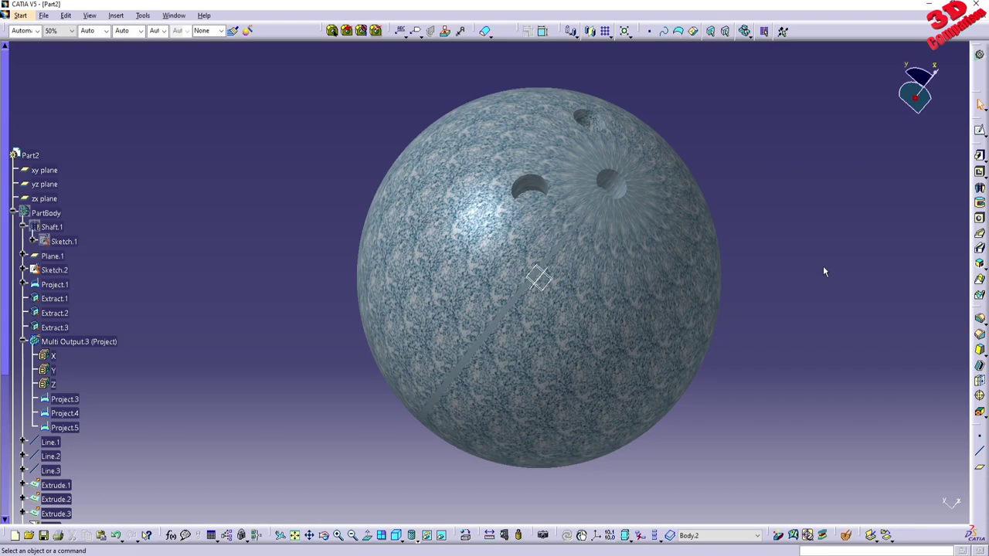